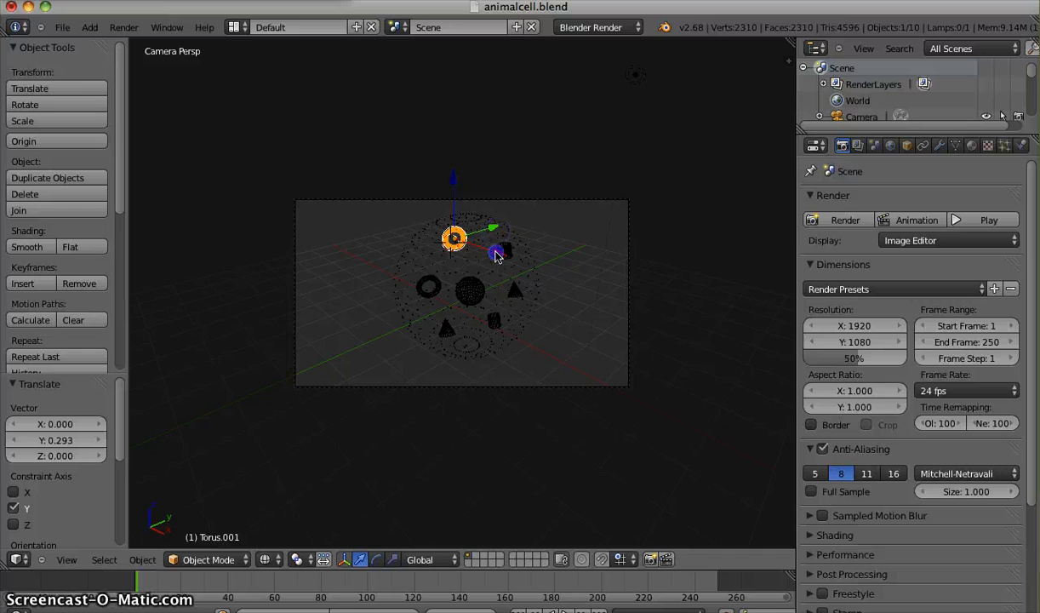
Lower the selected upper torus inside the cell by about 0.13 along Z.
{"action": "left_click_drag", "start_coordinate": [498, 251], "coordinate": [457, 189]}
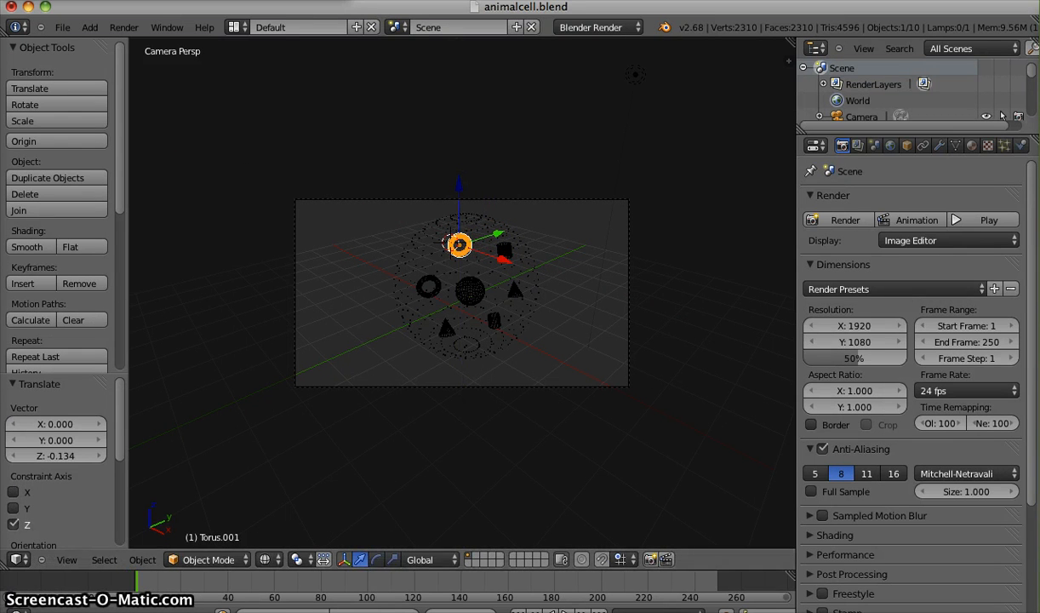
{"action": "left_click", "coordinate": [250, 207]}
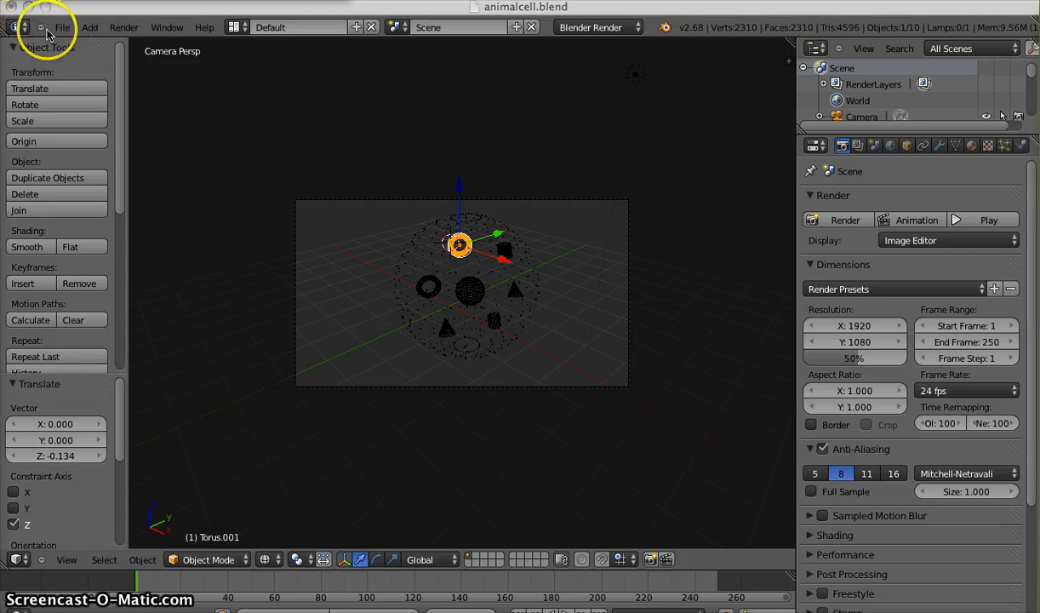
Add a text object and move it along X until it sits outside the cell sphere.
{"action": "left_click", "coordinate": [90, 28]}
{"action": "left_click", "coordinate": [105, 109]}
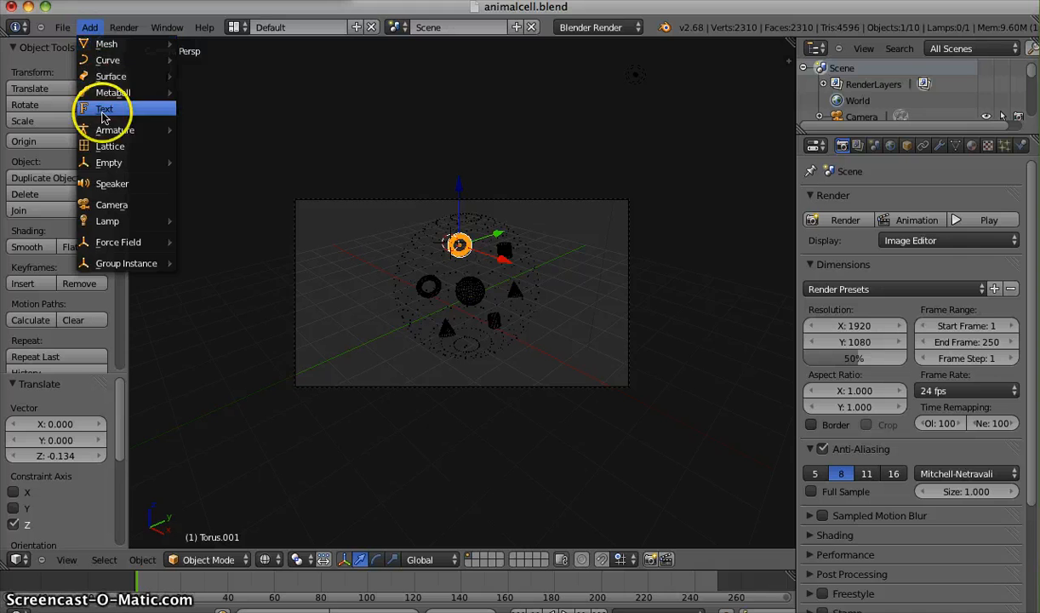
{"action": "left_click_drag", "start_coordinate": [492, 264], "coordinate": [570, 319]}
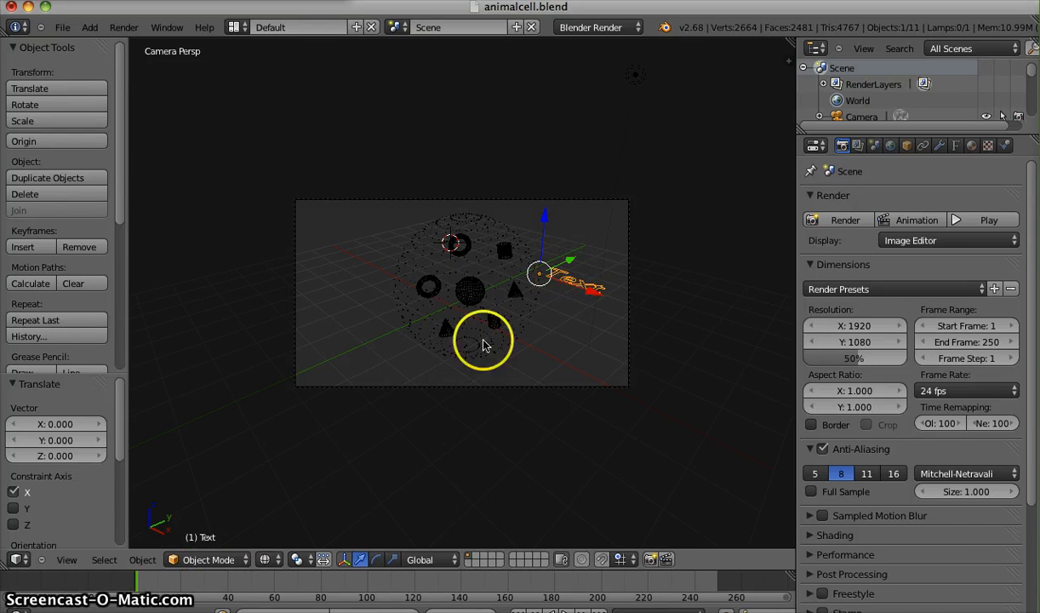
Replace the placeholder content of the text object with "Nucleus" and return to Object Mode.
{"action": "left_click", "coordinate": [204, 559]}
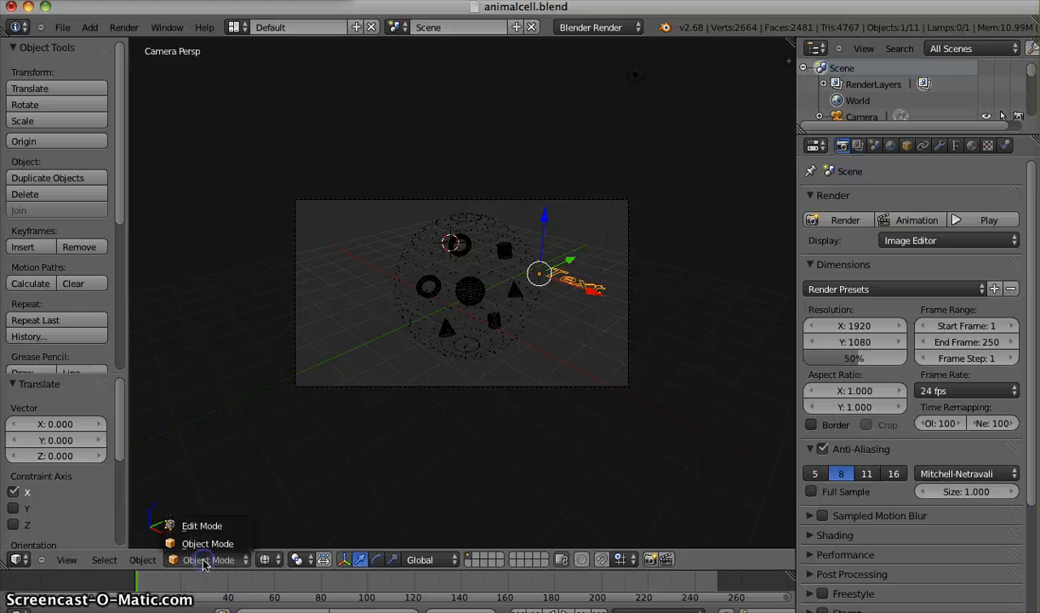
{"action": "left_click", "coordinate": [208, 527]}
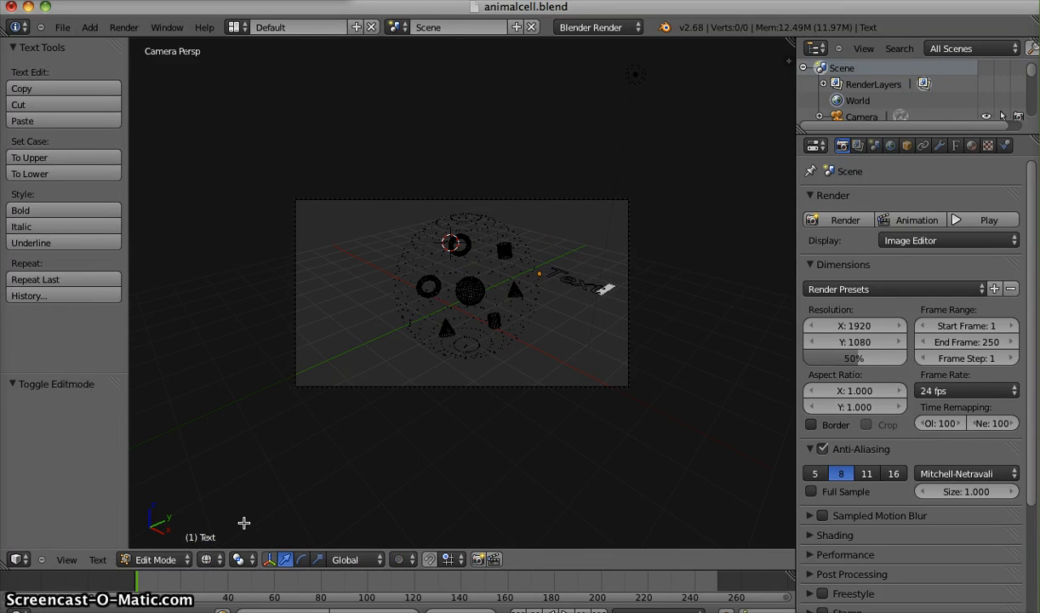
{"action": "key", "text": "BackSpace"}
{"action": "key", "text": "BackSpace"}
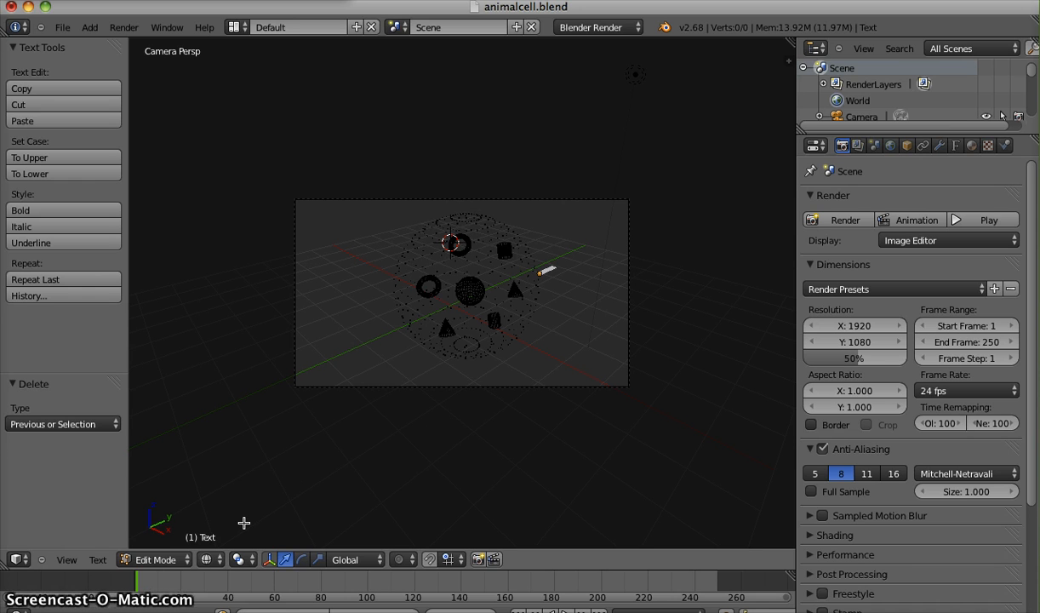
{"action": "type", "text": "Nucleus"}
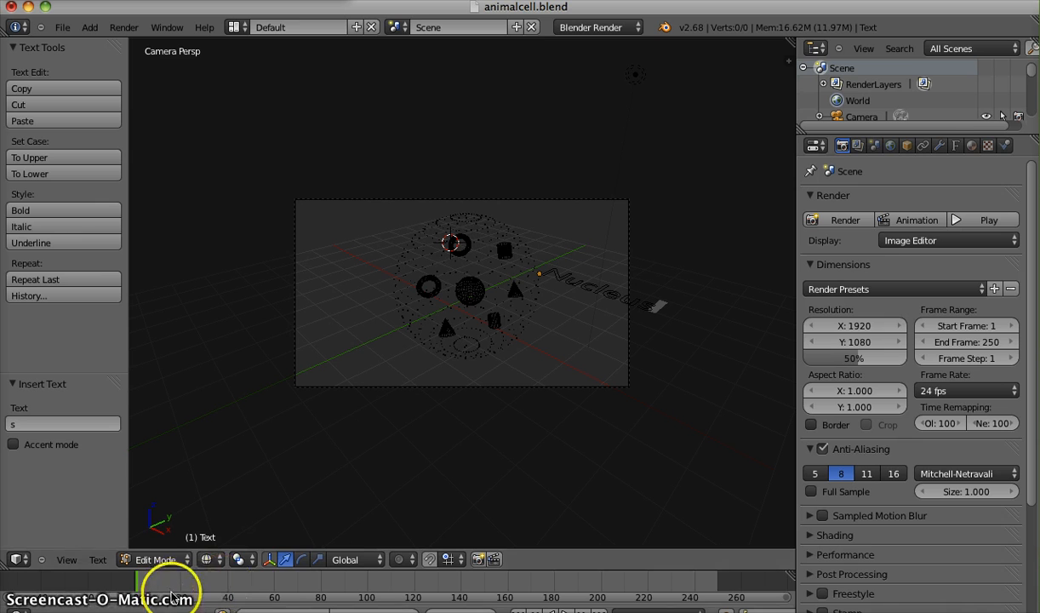
{"action": "left_click", "coordinate": [162, 560]}
{"action": "left_click", "coordinate": [171, 544]}
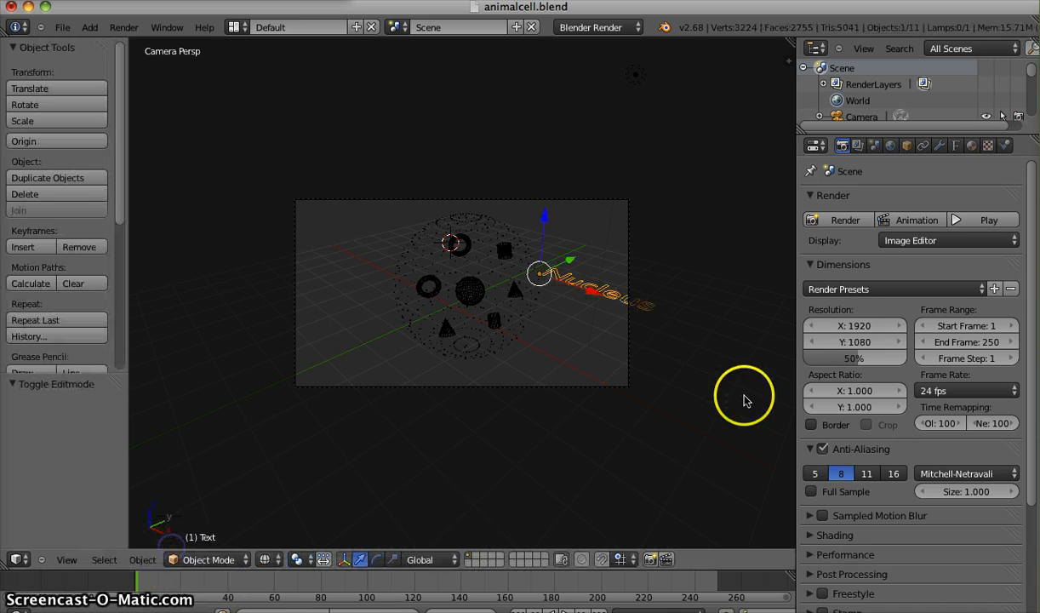
Move the Nucleus label about -0.97 along X and tilt it toward the camera with a trackball rotation of about 55° and -4°.
{"action": "key", "text": "x"}
{"action": "right_click_drag", "start_coordinate": [587, 303], "coordinate": [564, 291]}
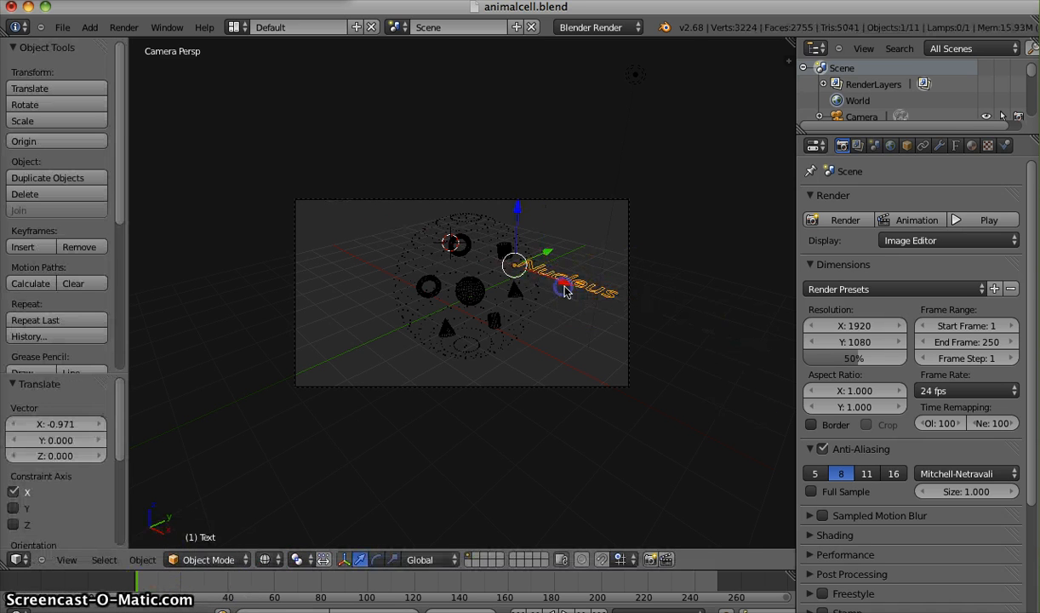
{"action": "key", "text": "r"}
{"action": "key", "text": "y"}
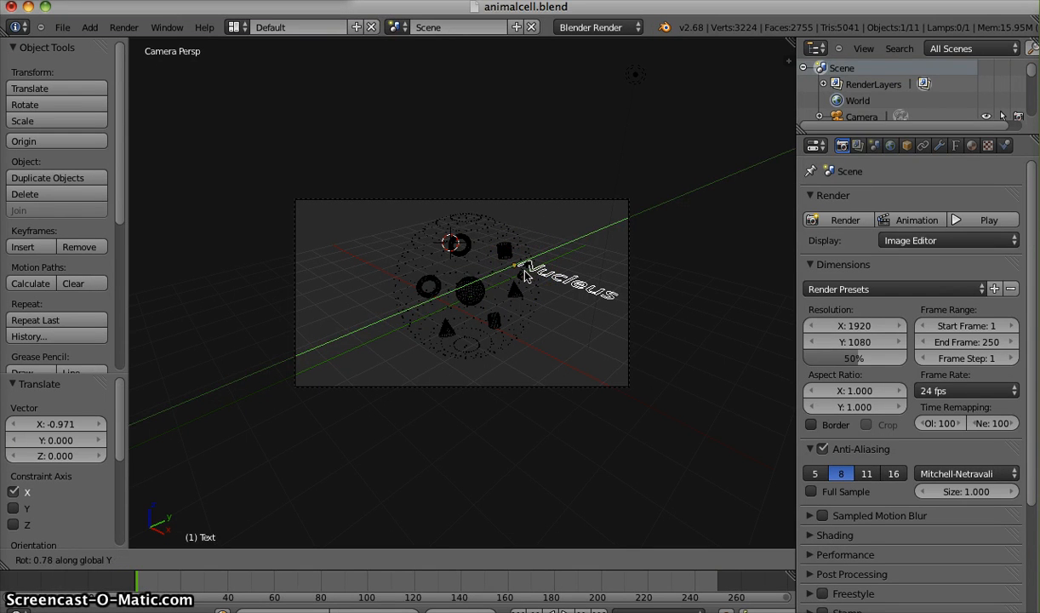
{"action": "key", "text": "r"}
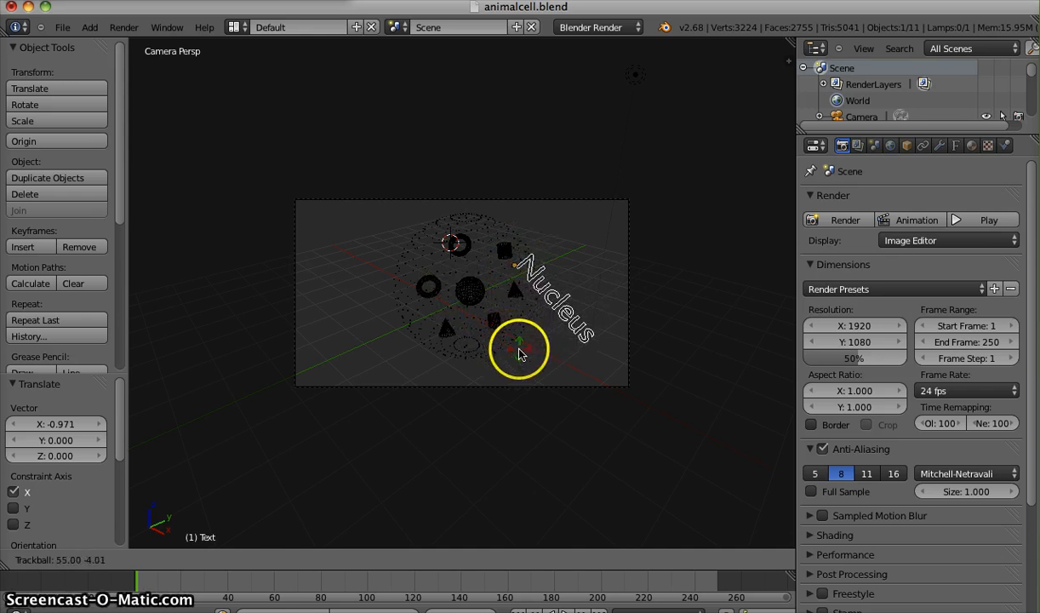
{"action": "left_click", "coordinate": [520, 353]}
Scale the Nucleus label down uniformly to about 0.58.
{"action": "key", "text": "r"}
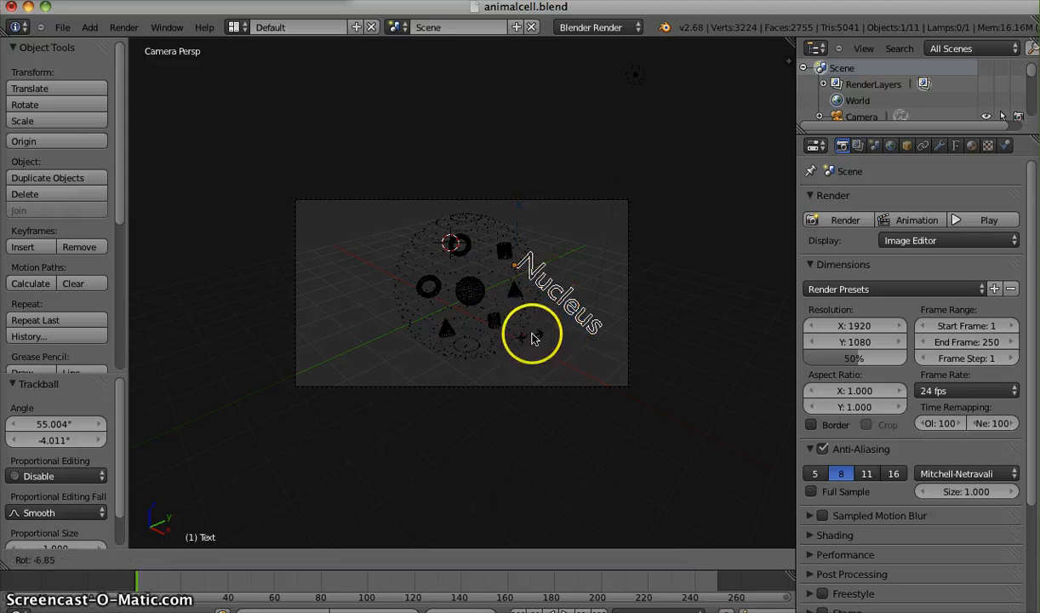
{"action": "left_click", "coordinate": [539, 276]}
{"action": "key", "text": "s"}
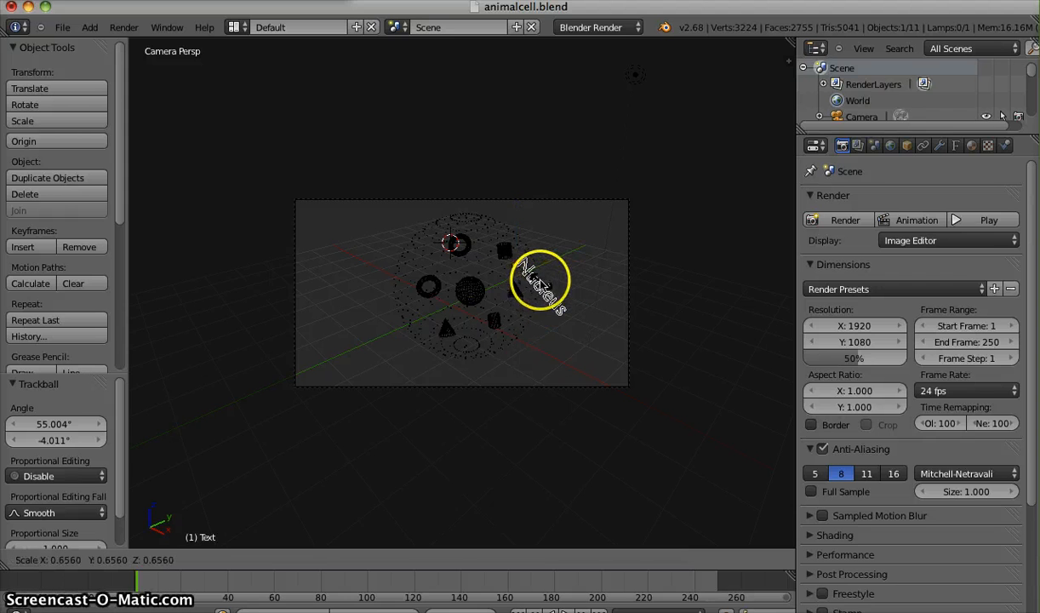
{"action": "left_click", "coordinate": [538, 281]}
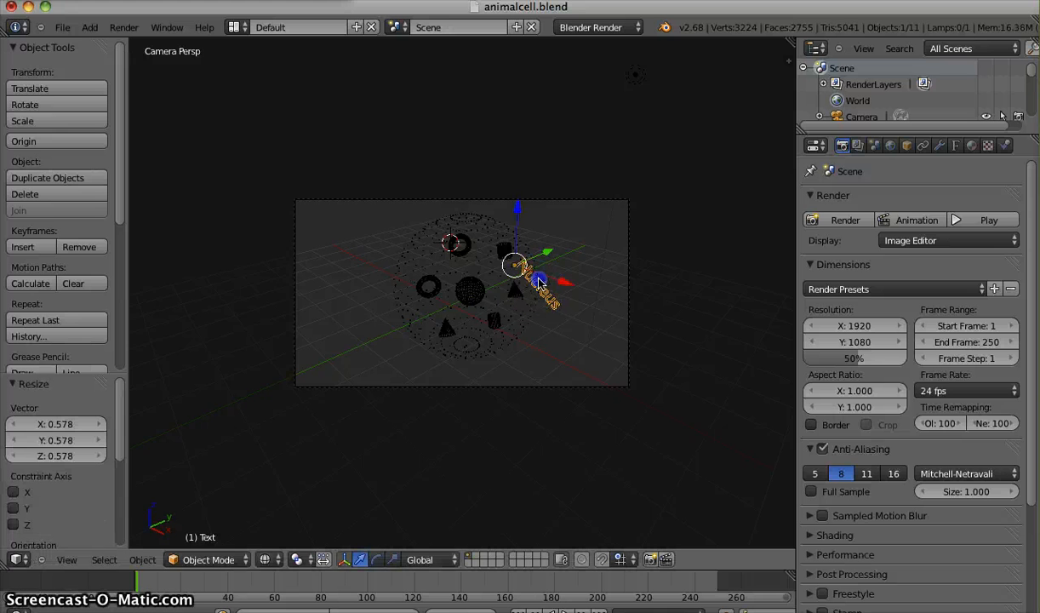
Rotate the Nucleus label about -47° so it reads horizontally, and move it about 1.44 along Y.
{"action": "key", "text": "r"}
{"action": "left_click", "coordinate": [548, 255]}
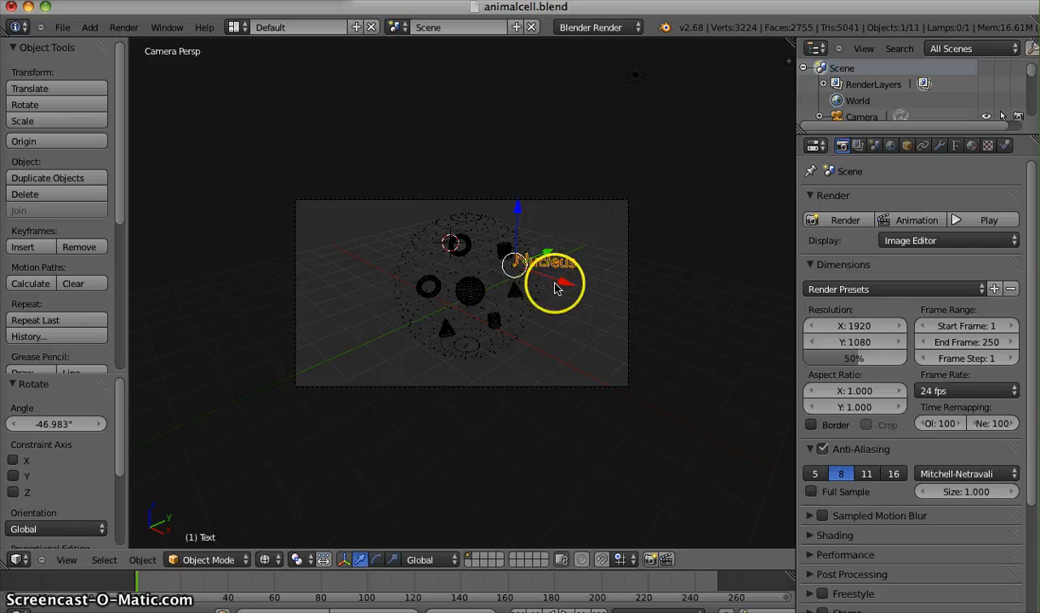
{"action": "left_click_drag", "start_coordinate": [549, 252], "coordinate": [575, 242]}
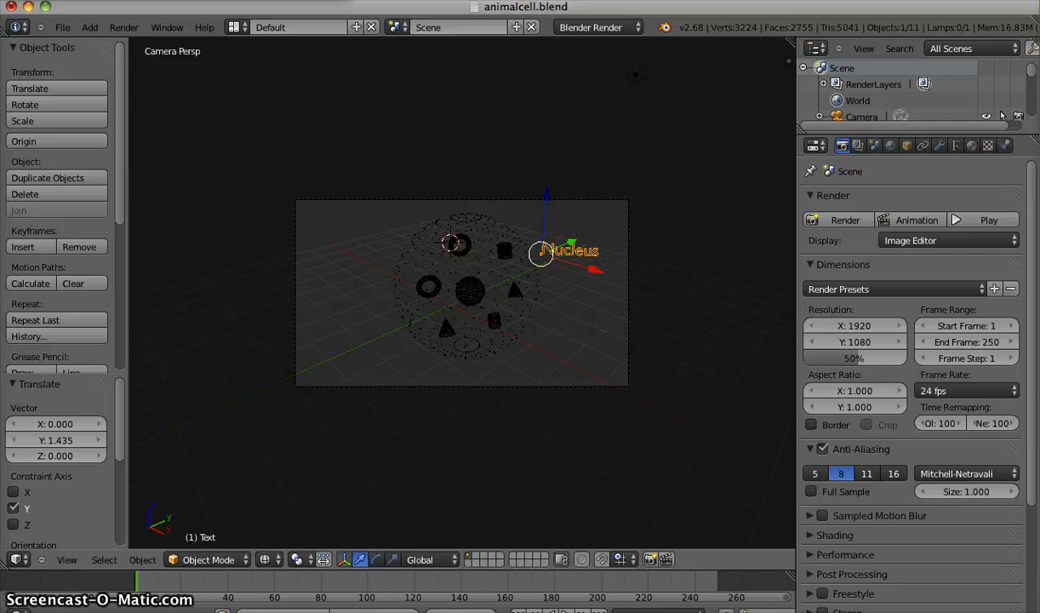
{"action": "left_click", "coordinate": [90, 27]}
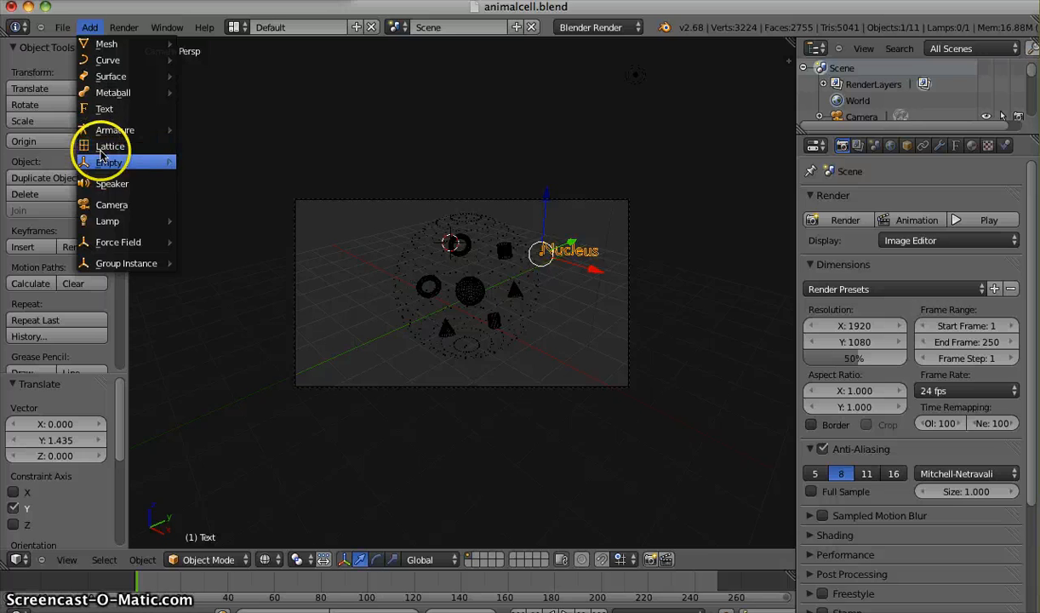
{"action": "mouse_move", "coordinate": [100, 162]}
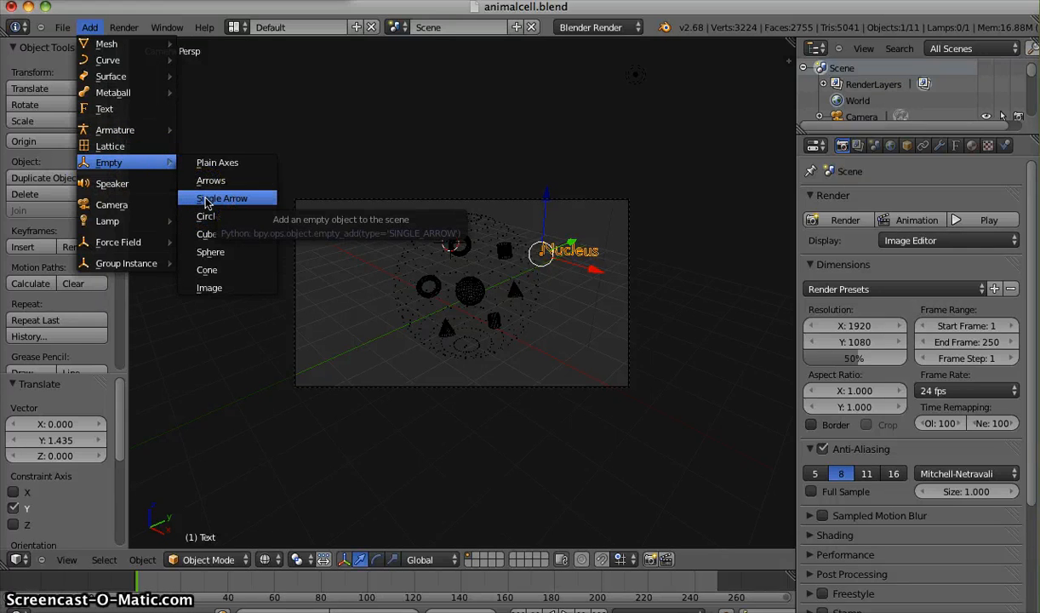
{"action": "left_click", "coordinate": [364, 239]}
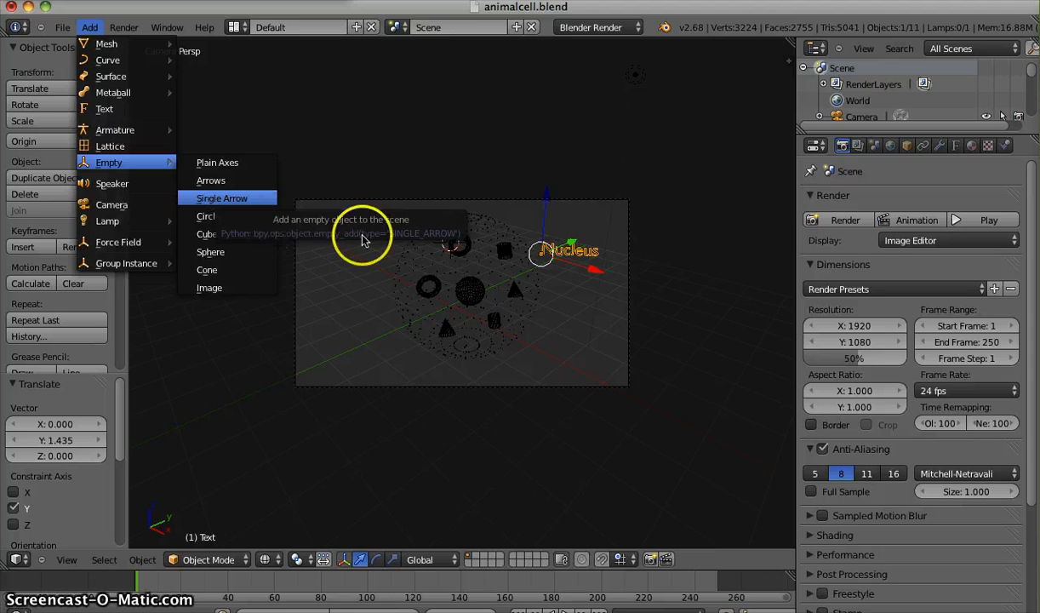
Shift the Nucleus label farther away from the cell along Y and about -0.16 along X.
{"action": "left_click", "coordinate": [577, 244]}
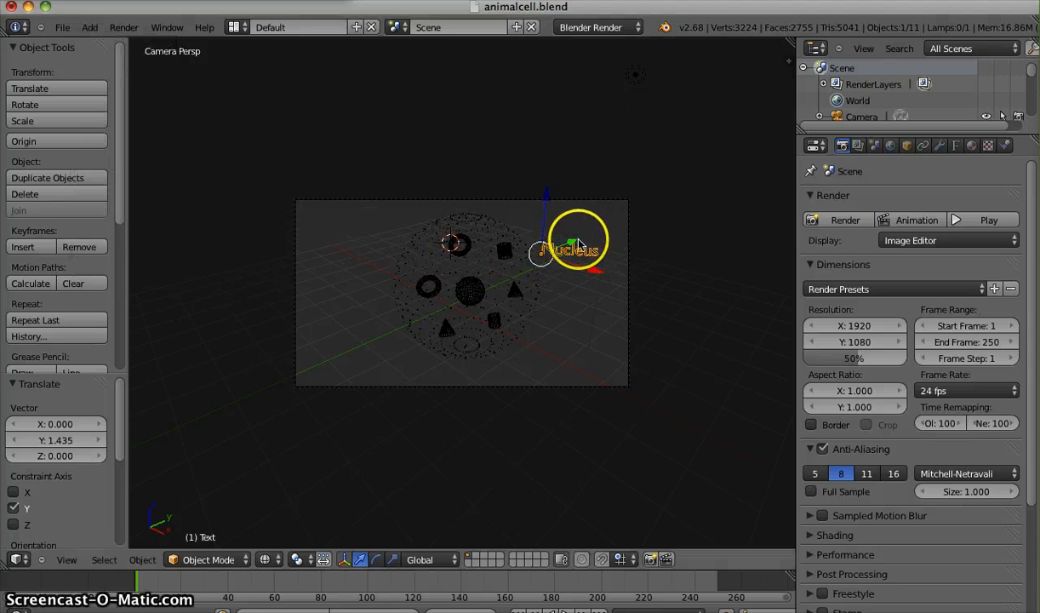
{"action": "left_click_drag", "start_coordinate": [594, 235], "coordinate": [605, 265]}
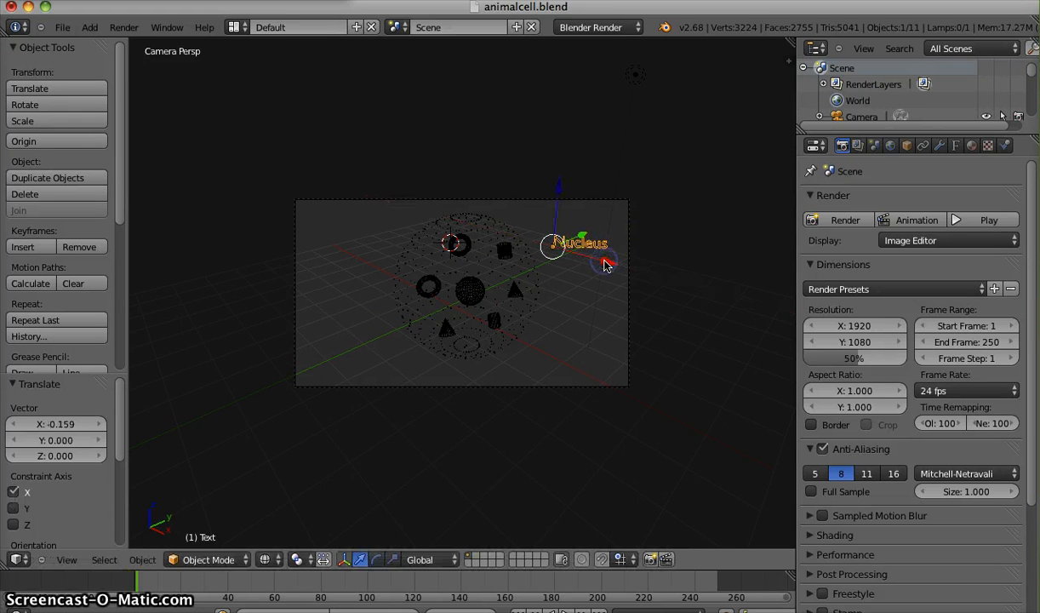
Add a second text object and move it about 4.53 along X to sit below the Nucleus label.
{"action": "left_click", "coordinate": [89, 27]}
{"action": "left_click", "coordinate": [103, 107]}
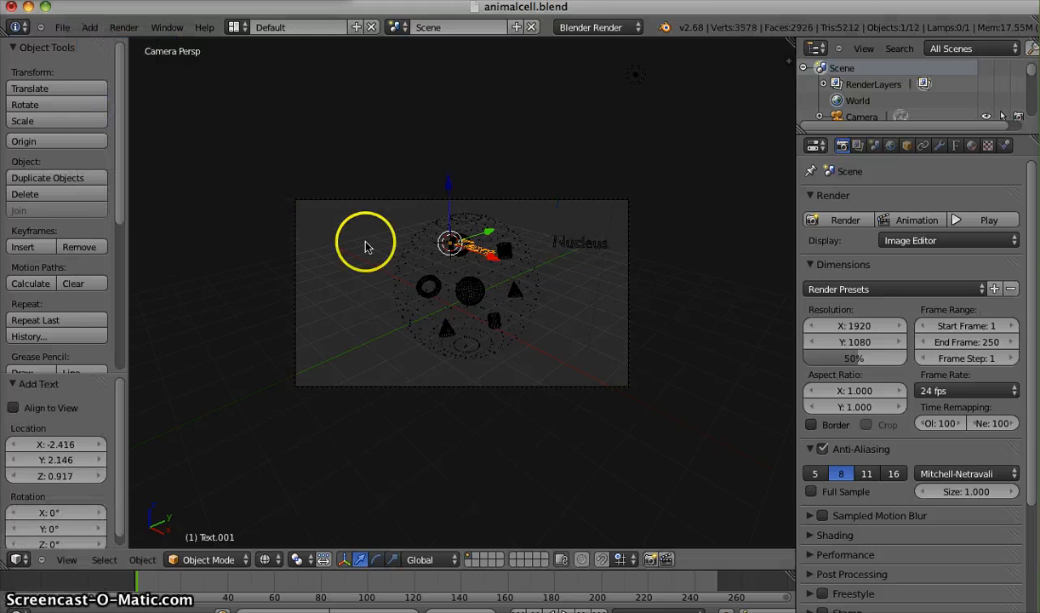
{"action": "key", "text": "g"}
{"action": "key", "text": "x"}
{"action": "left_click", "coordinate": [441, 283]}
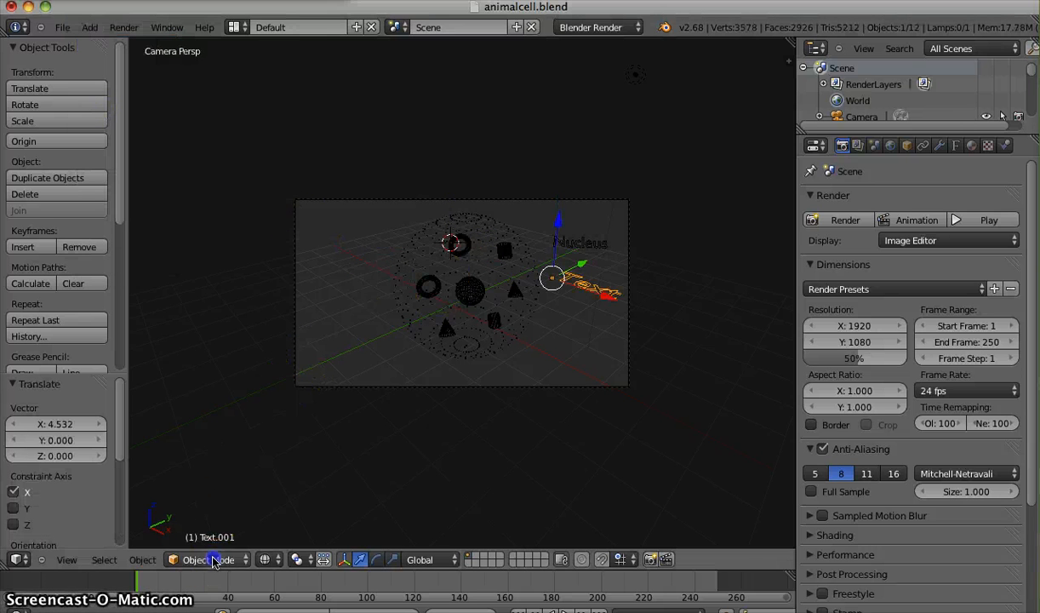
Replace the placeholder content of the second text object with "Ribosomes" and return to Object Mode.
{"action": "left_click", "coordinate": [210, 559]}
{"action": "left_click", "coordinate": [213, 525]}
{"action": "key", "text": "BackSpace"}
{"action": "key", "text": "BackSpace"}
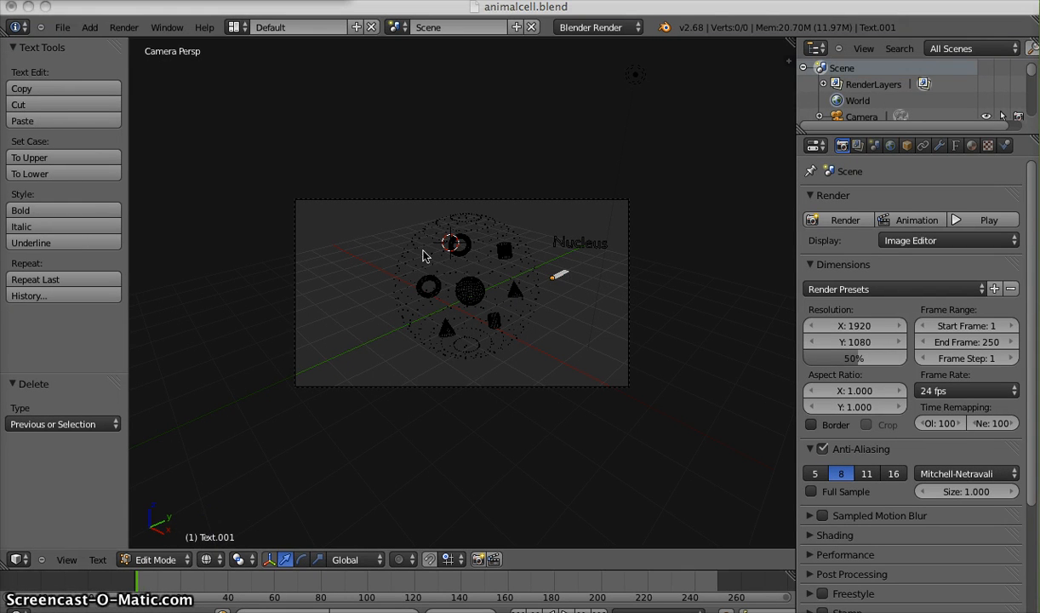
{"action": "type", "text": "Ribosomnes"}
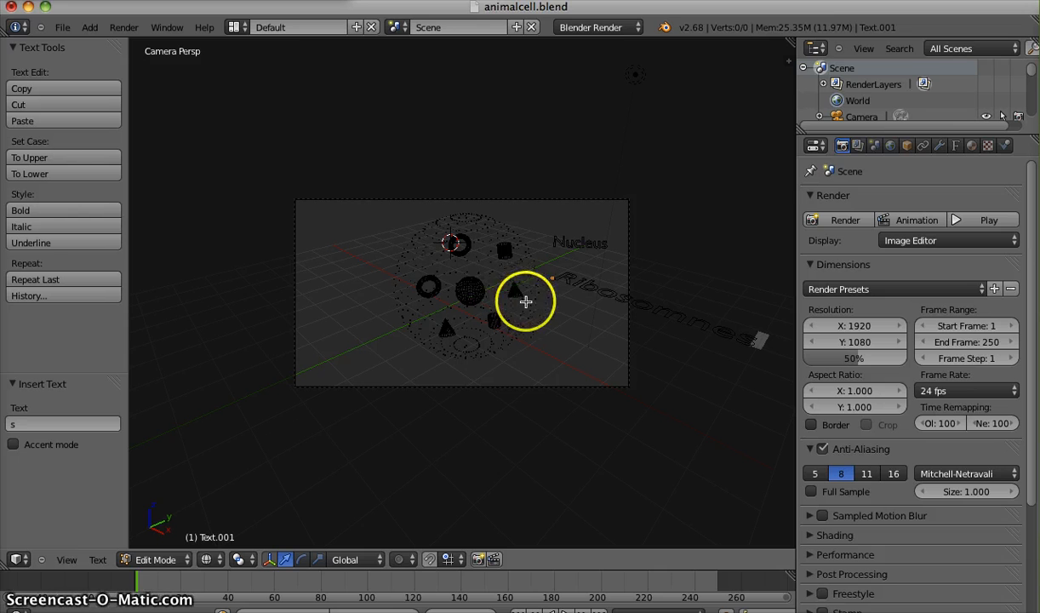
{"action": "key", "text": "BackSpace"}
{"action": "key", "text": "BackSpace"}
{"action": "key", "text": "BackSpace"}
{"action": "key", "text": "BackSpace"}
{"action": "key", "text": "BackSpace"}
{"action": "key", "text": "BackSpace"}
{"action": "key", "text": "BackSpace"}
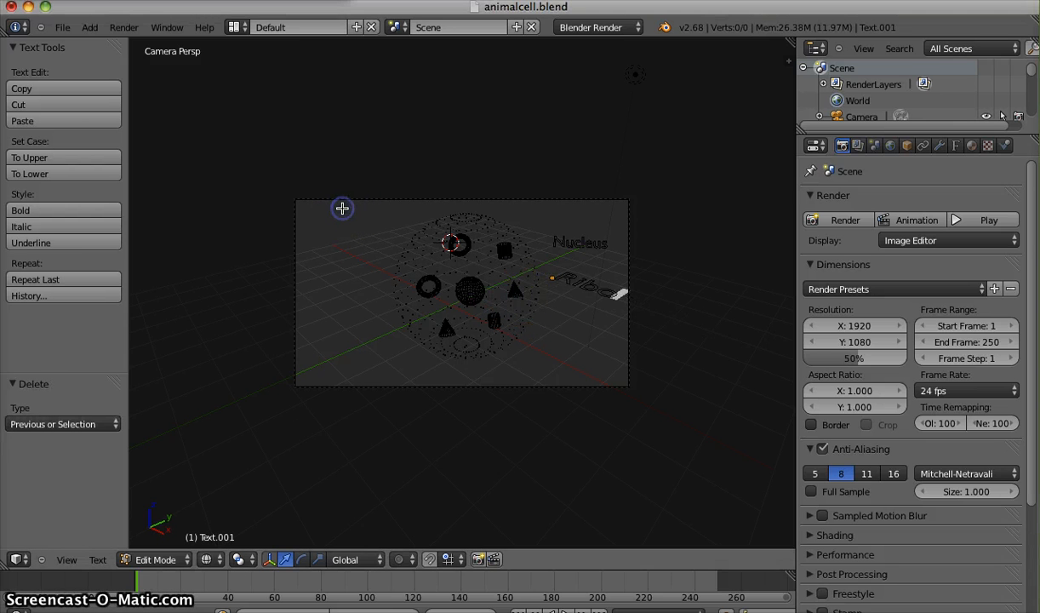
{"action": "type", "text": "somes"}
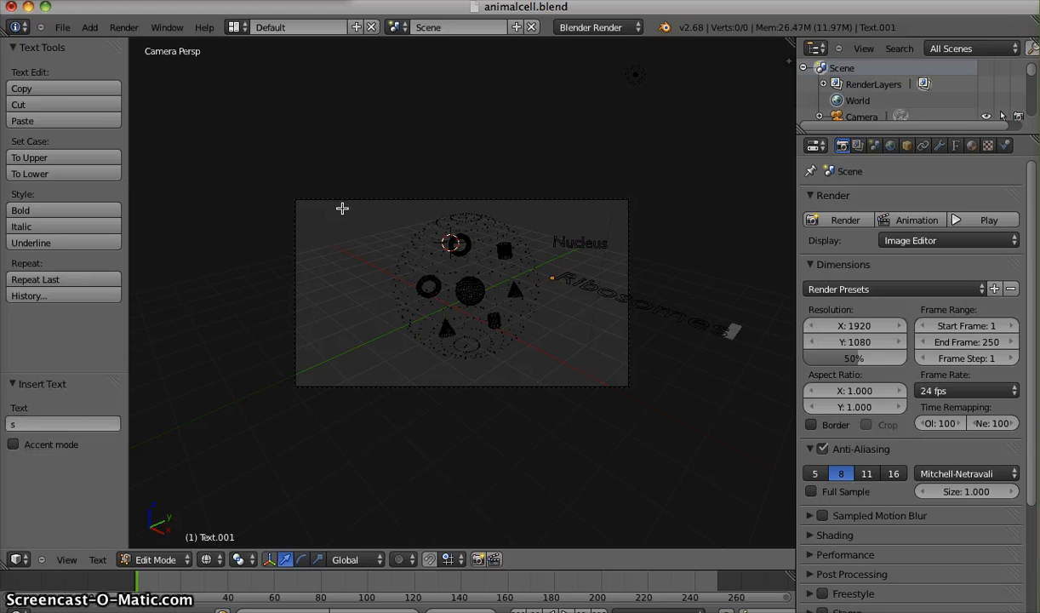
{"action": "left_click", "coordinate": [156, 559]}
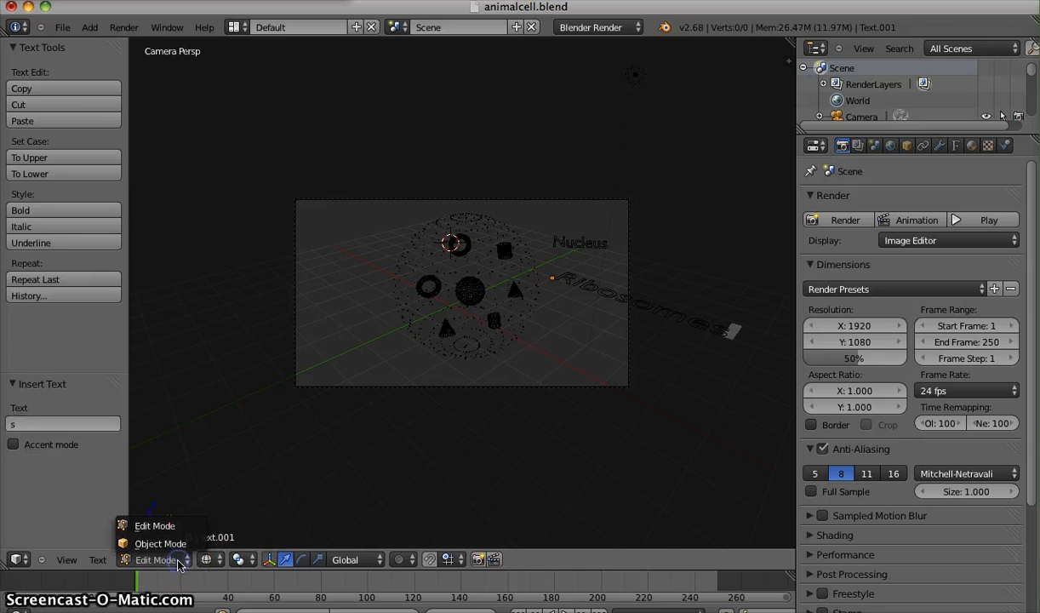
{"action": "left_click", "coordinate": [162, 544]}
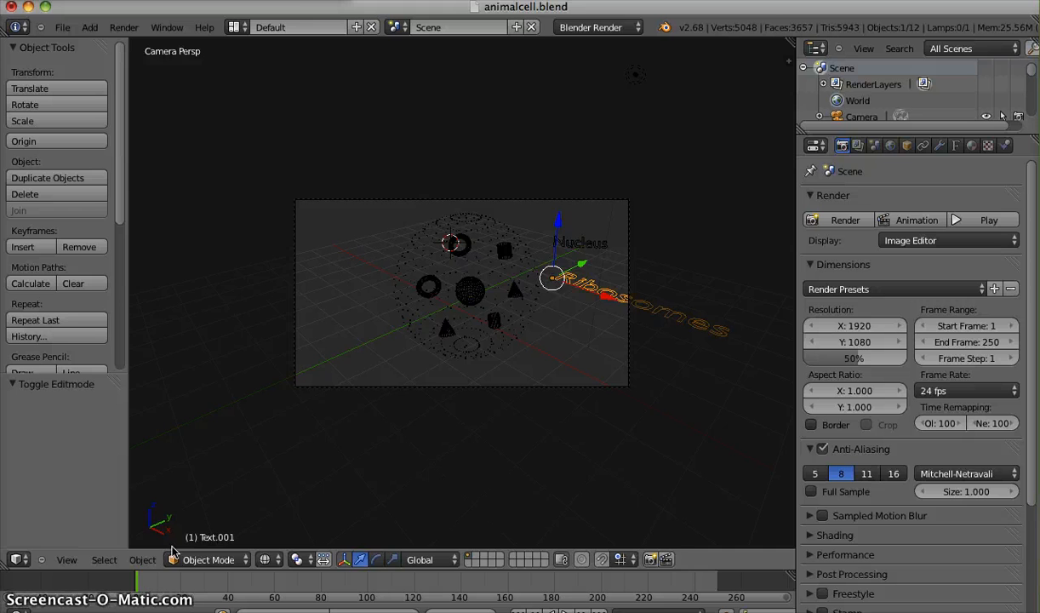
Scale the Ribosomes label down uniformly to about 0.5.
{"action": "key", "text": "s"}
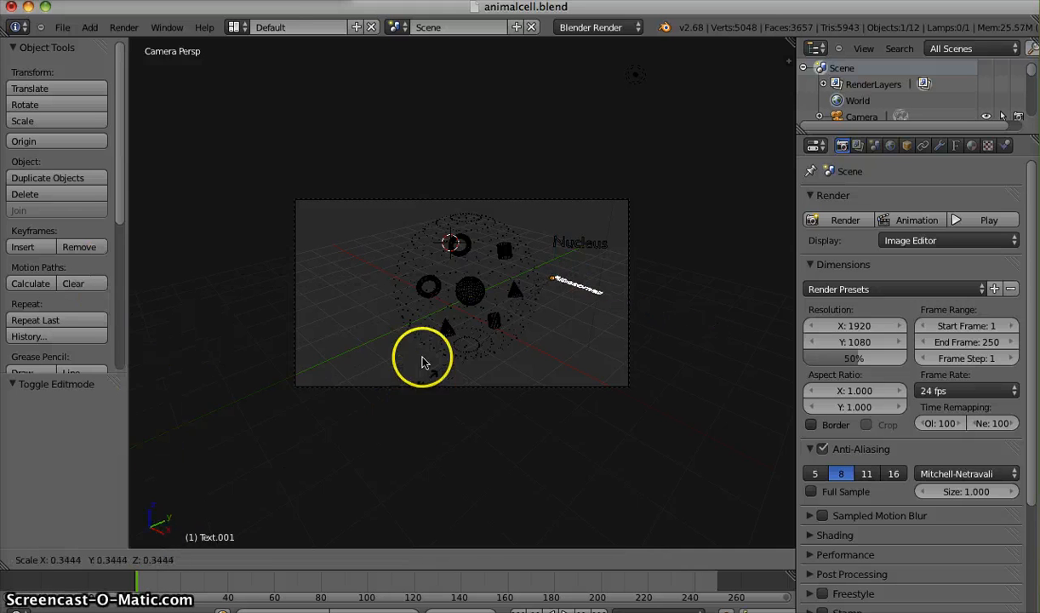
{"action": "left_click", "coordinate": [322, 275]}
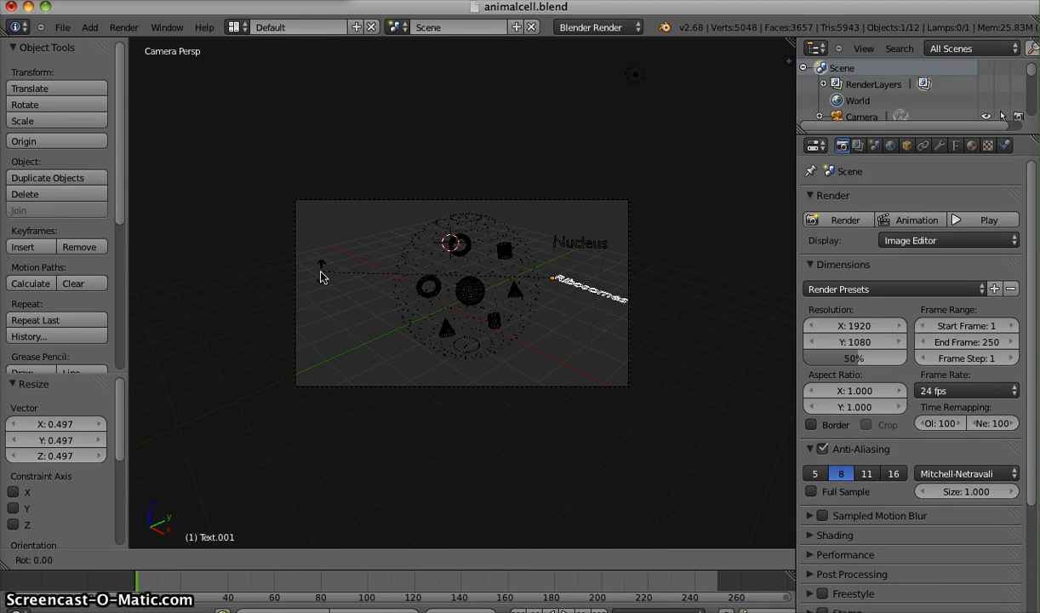
Rotate the Ribosomes label about 81° around the global Y axis and about -85° in the view plane.
{"action": "key", "text": "r"}
{"action": "key", "text": "y"}
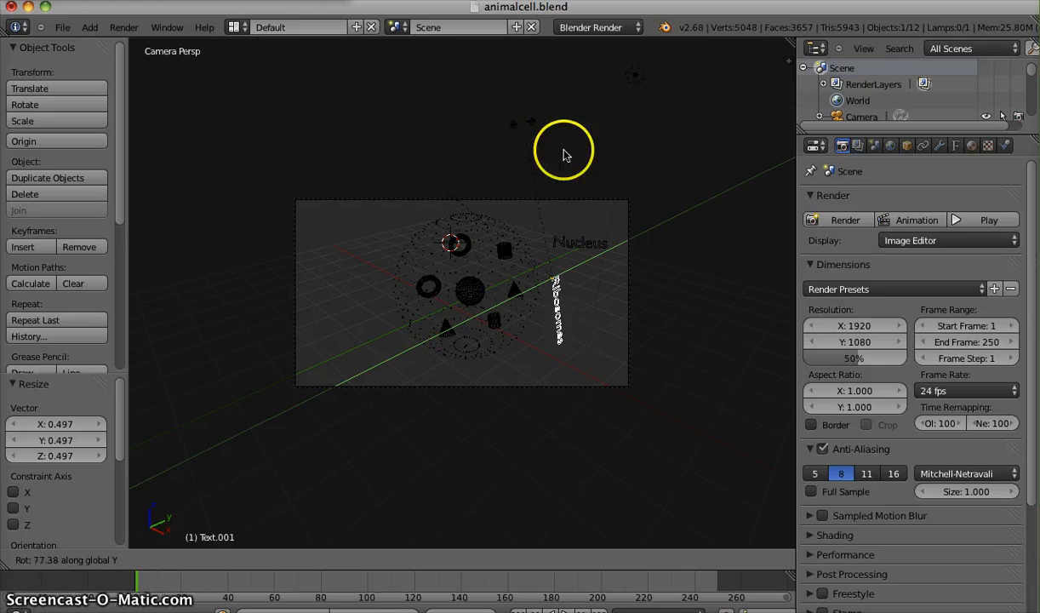
{"action": "left_click", "coordinate": [535, 141]}
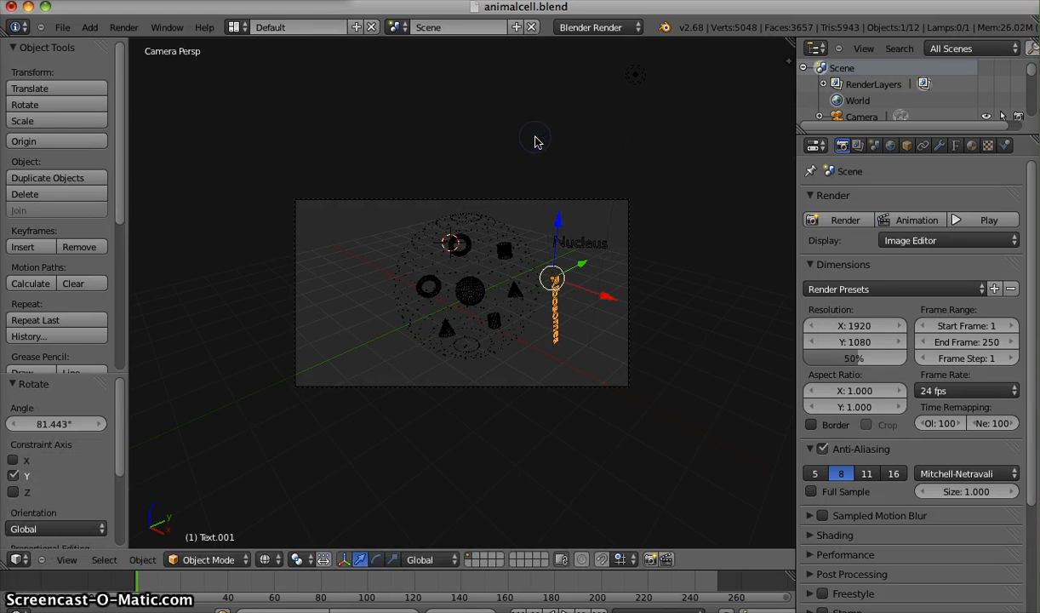
{"action": "key", "text": "r"}
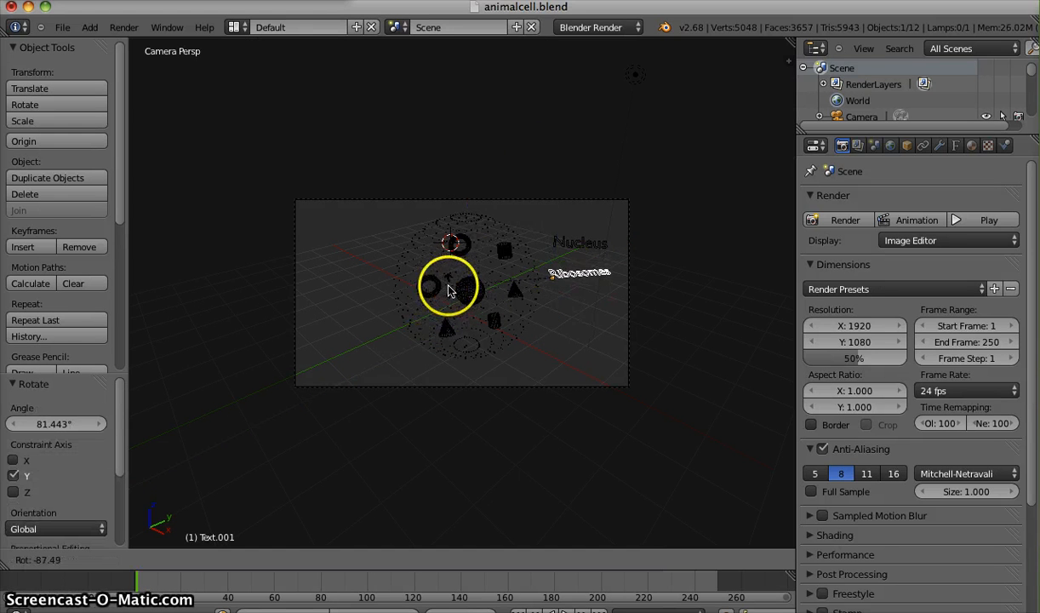
{"action": "left_click", "coordinate": [450, 290]}
{"action": "key", "text": "s"}
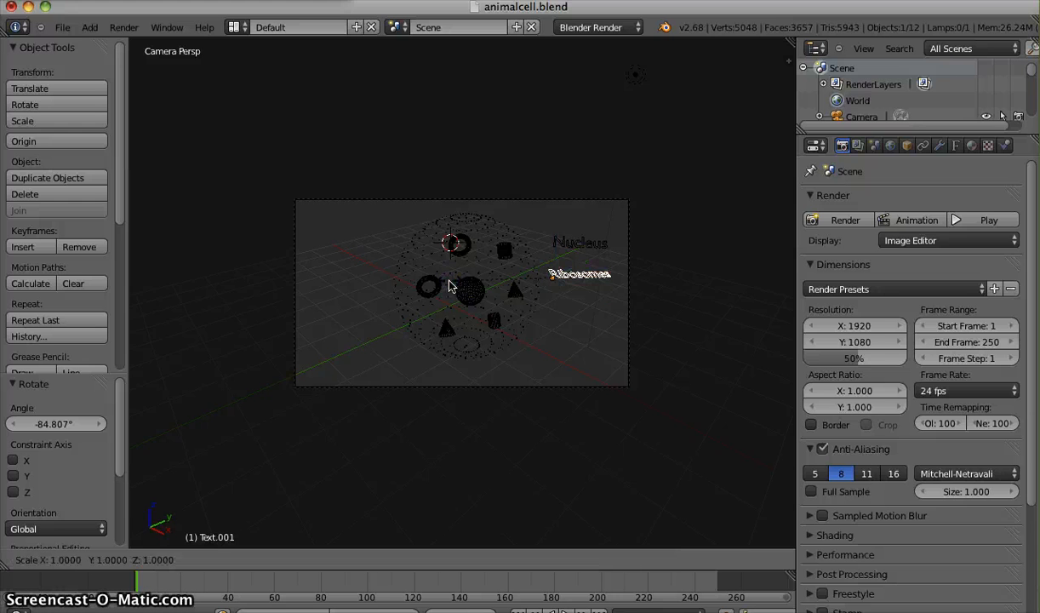
{"action": "key", "text": "x"}
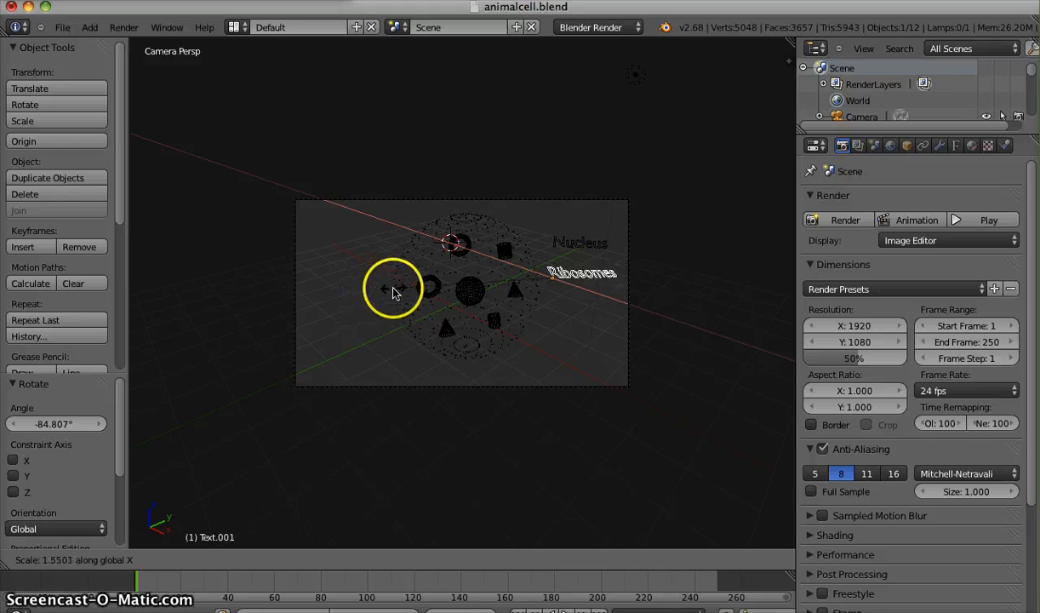
{"action": "key", "text": "x"}
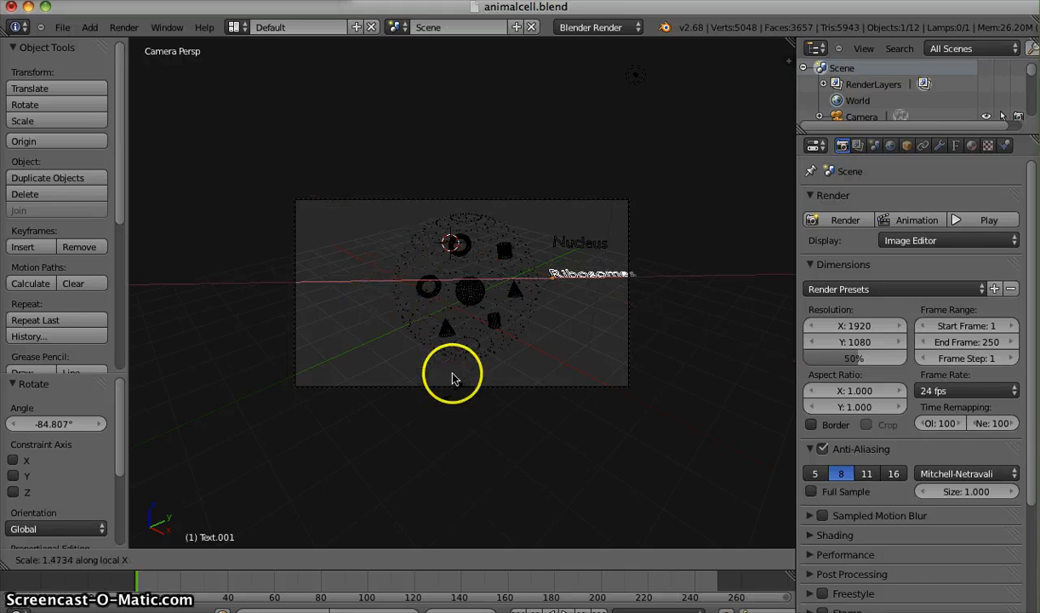
{"action": "key", "text": "y"}
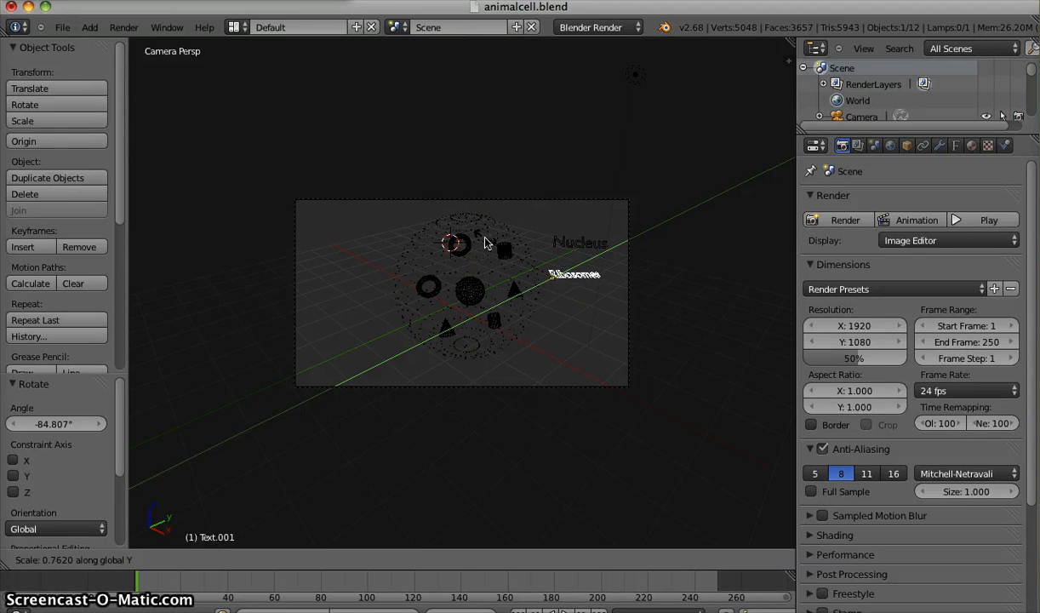
Rotate the Ribosomes label about 180° in the view plane.
{"action": "key", "text": "y"}
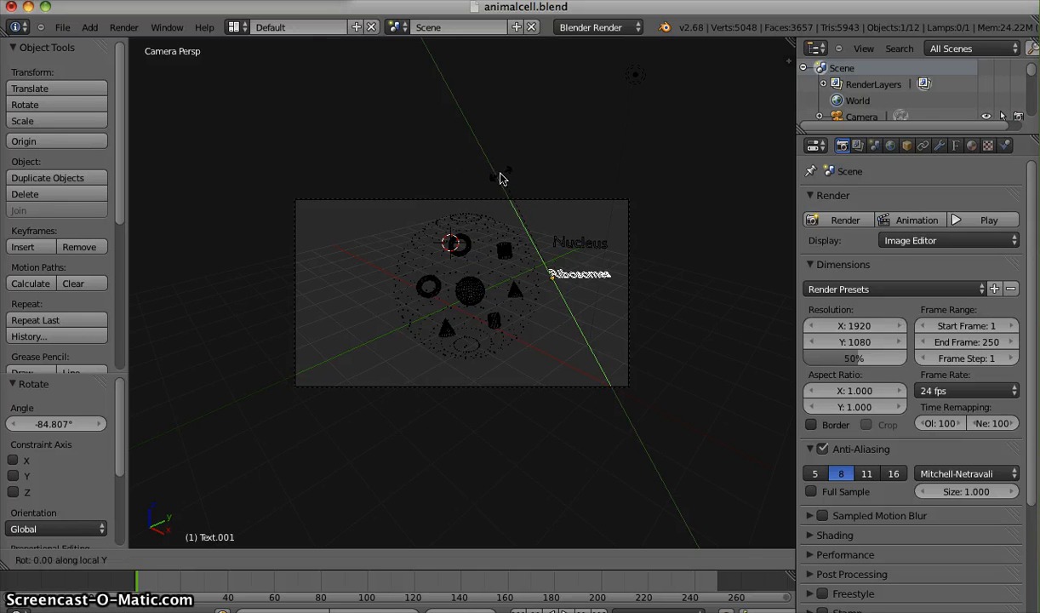
{"action": "key", "text": "y"}
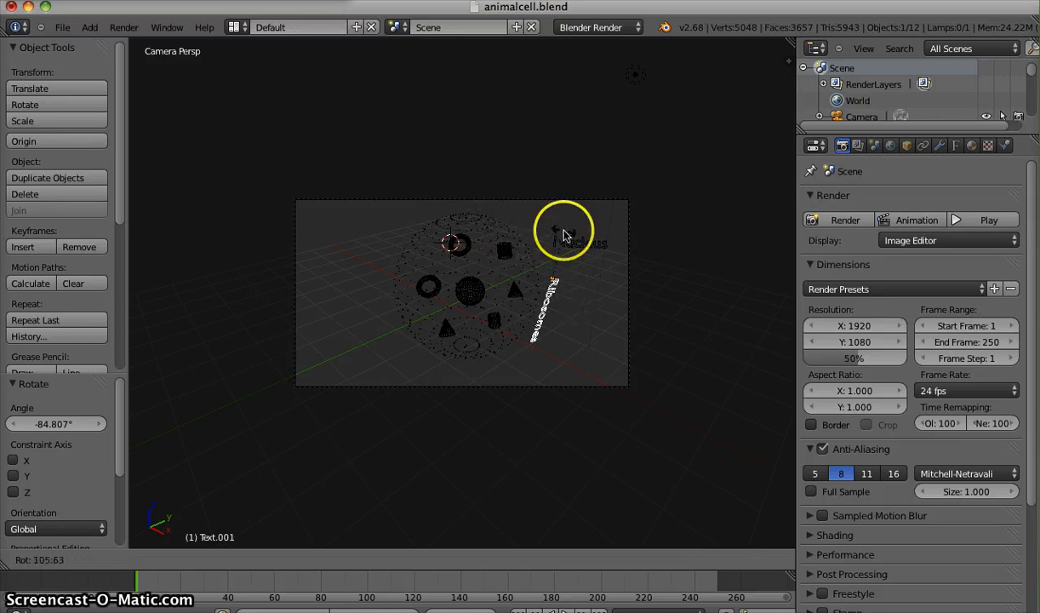
{"action": "left_click", "coordinate": [609, 281]}
{"action": "key", "text": "r"}
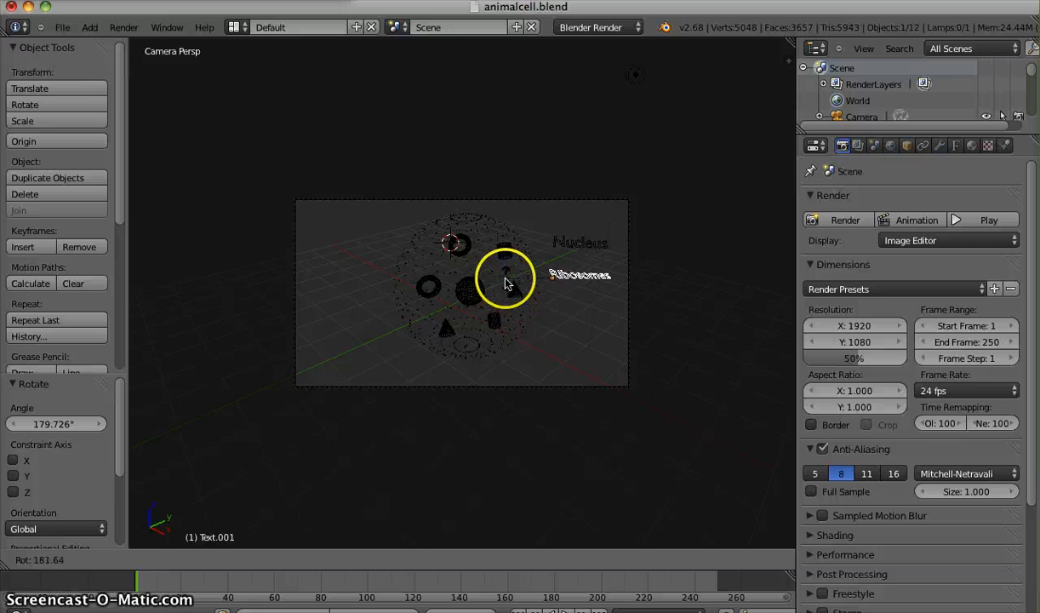
{"action": "key", "text": "s"}
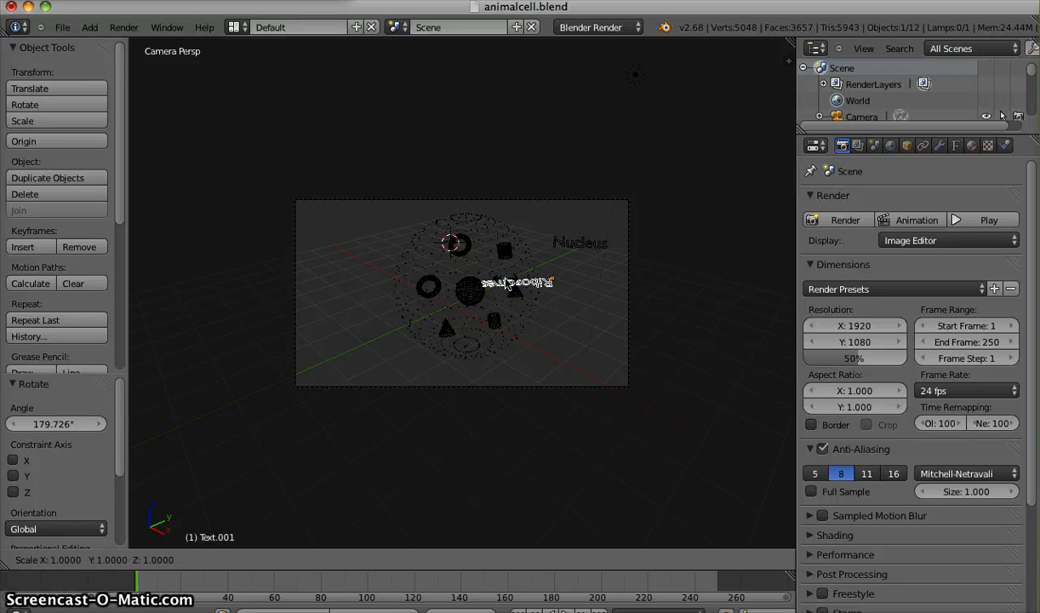
Turn the Ribosomes label about -84° around Y, and about -106° and -1.7° in the view plane, so it faces the camera.
{"action": "middle_click_drag", "start_coordinate": [508, 284], "coordinate": [545, 375]}
{"action": "left_click", "coordinate": [543, 375]}
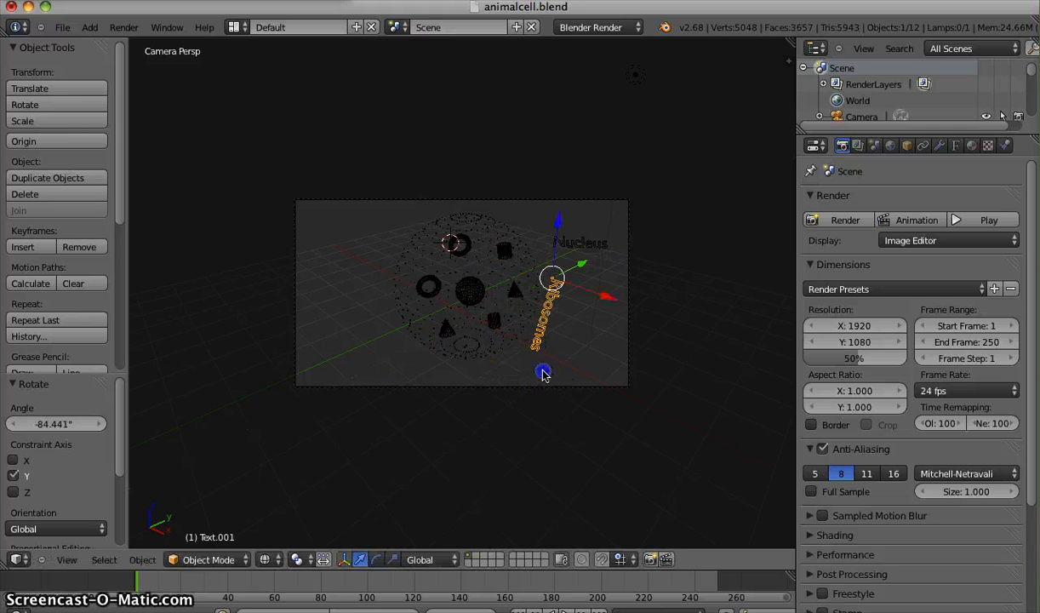
{"action": "key", "text": "r"}
{"action": "left_click", "coordinate": [632, 262]}
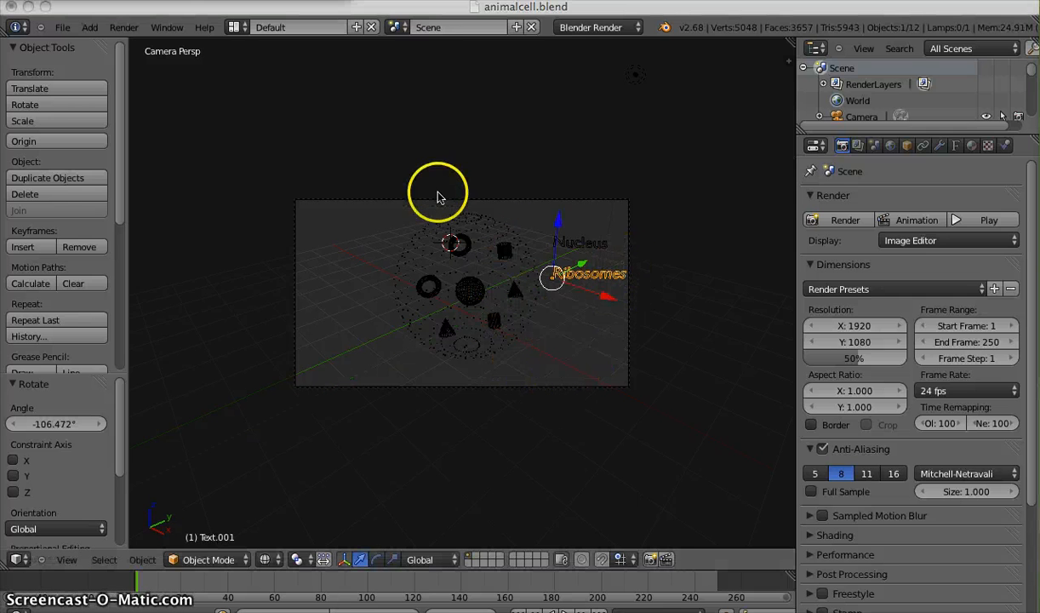
{"action": "key", "text": "r"}
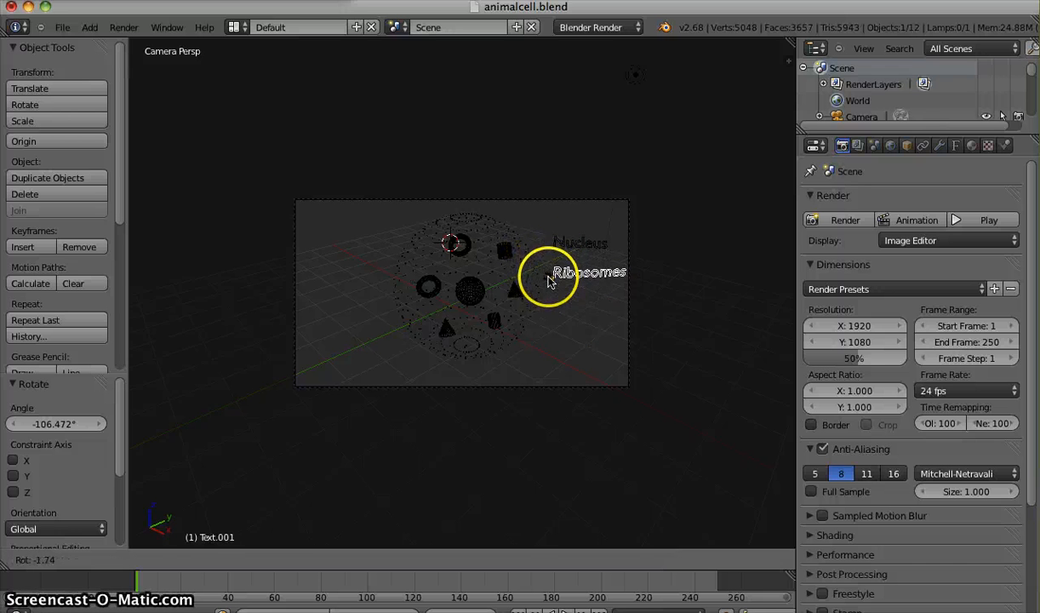
{"action": "left_click", "coordinate": [551, 281]}
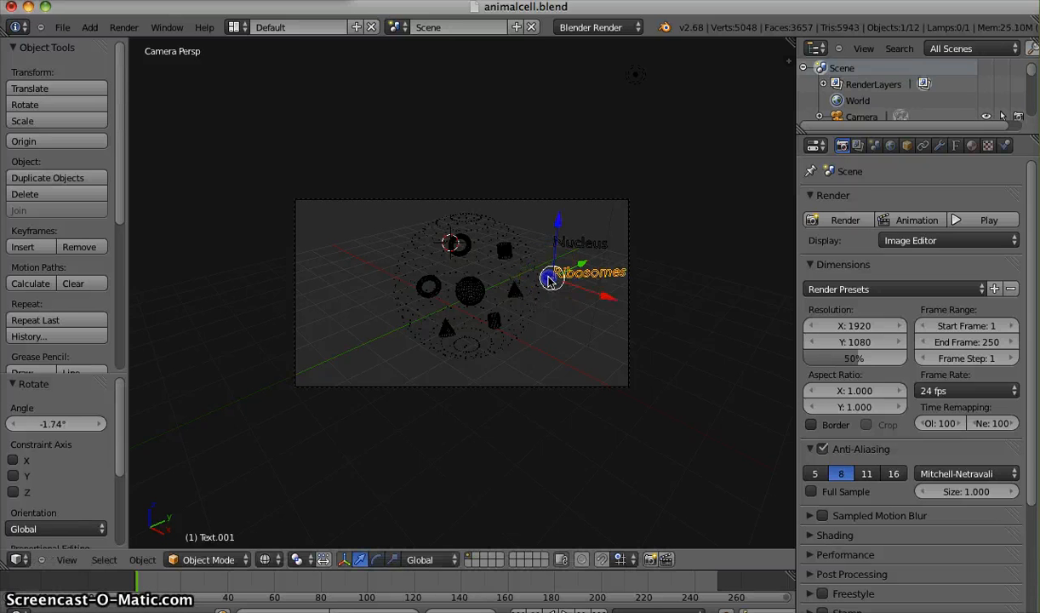
Move the Ribosomes label across to the other side of the cell, about -13.65 along X, and reposition it downward along Z and Y.
{"action": "left_click", "coordinate": [606, 299]}
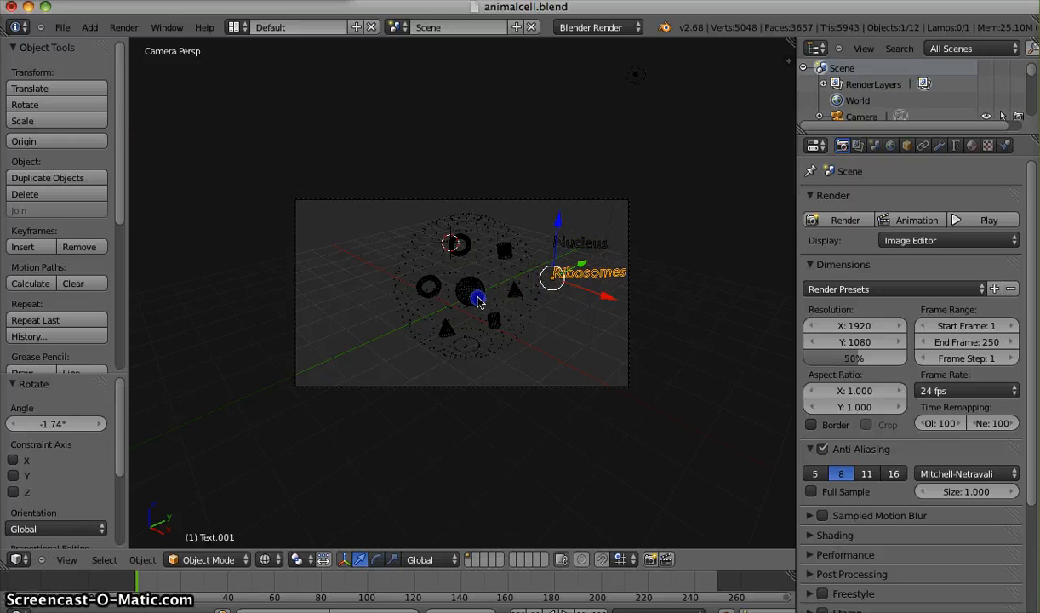
{"action": "key", "text": "g"}
{"action": "key", "text": "x"}
{"action": "left_click_drag", "start_coordinate": [377, 271], "coordinate": [380, 272]}
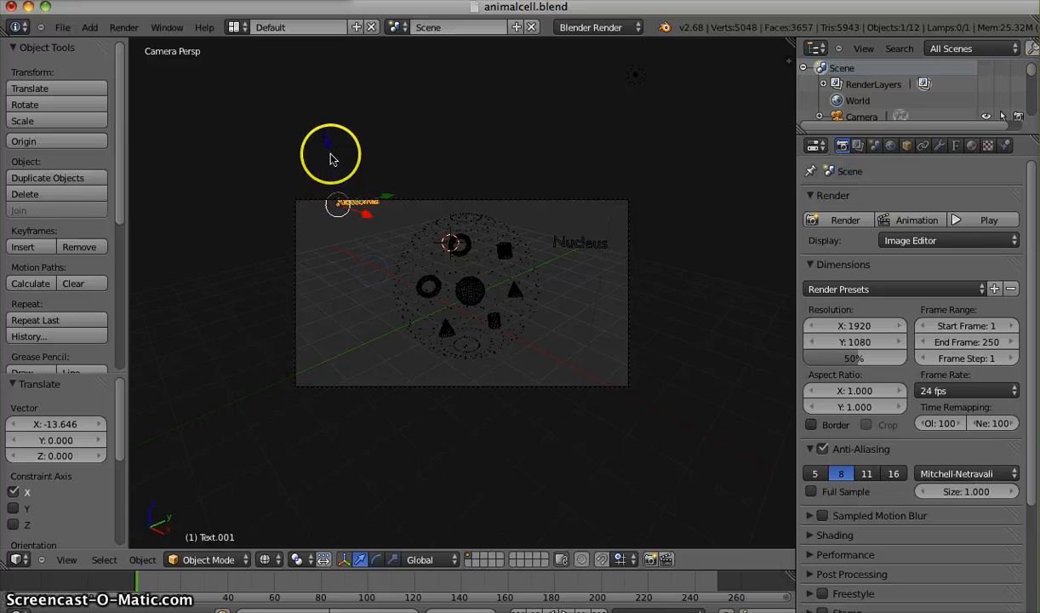
{"action": "left_click_drag", "start_coordinate": [327, 151], "coordinate": [330, 178]}
{"action": "left_click_drag", "start_coordinate": [392, 224], "coordinate": [340, 326]}
Scale the Ribosomes label up uniformly to about 1.24 and shift it about -0.64 along Y.
{"action": "key", "text": "x"}
{"action": "key", "text": "s"}
{"action": "left_click", "coordinate": [337, 320]}
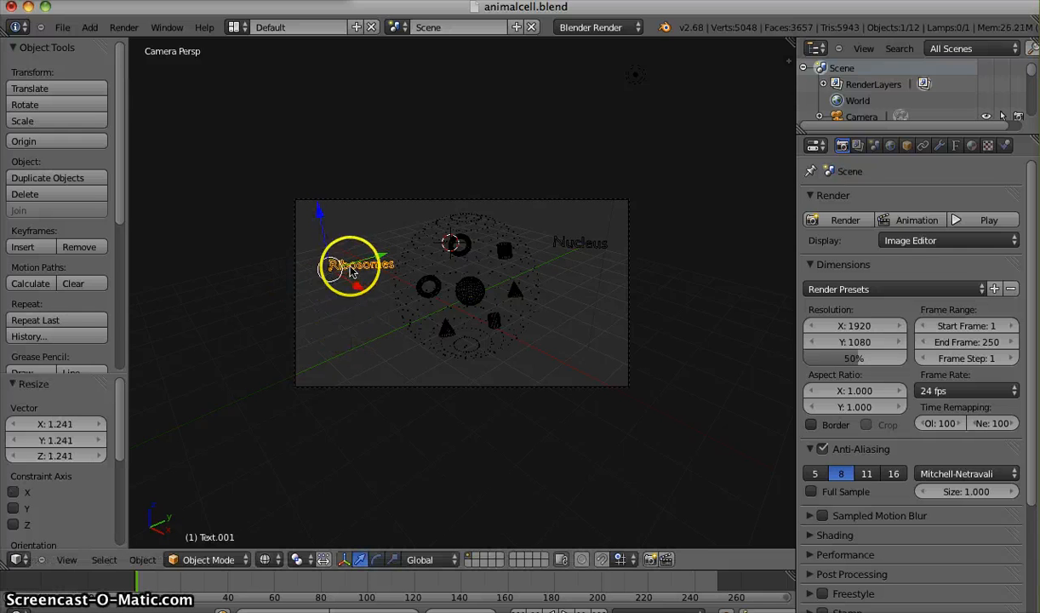
{"action": "left_click_drag", "start_coordinate": [384, 255], "coordinate": [365, 256]}
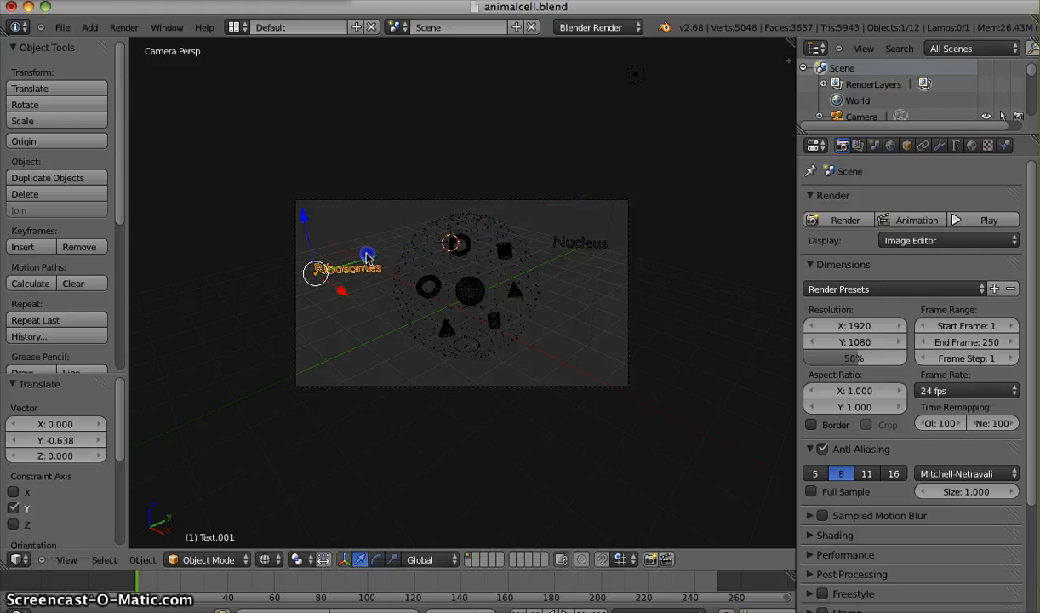
Add a third text object at the 3D cursor.
{"action": "left_click", "coordinate": [79, 34]}
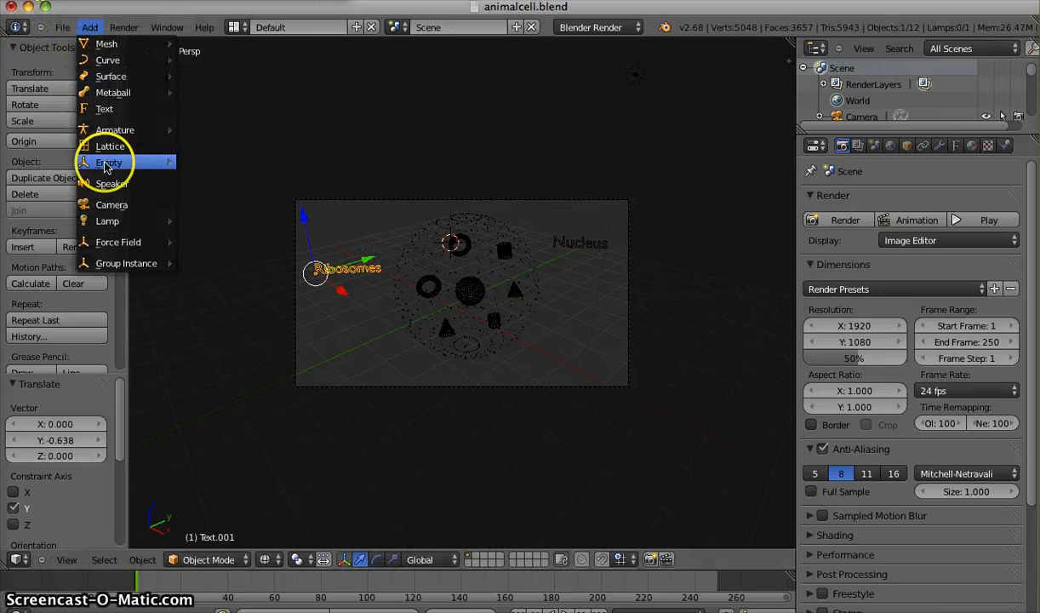
{"action": "left_click", "coordinate": [89, 27]}
{"action": "left_click", "coordinate": [109, 109]}
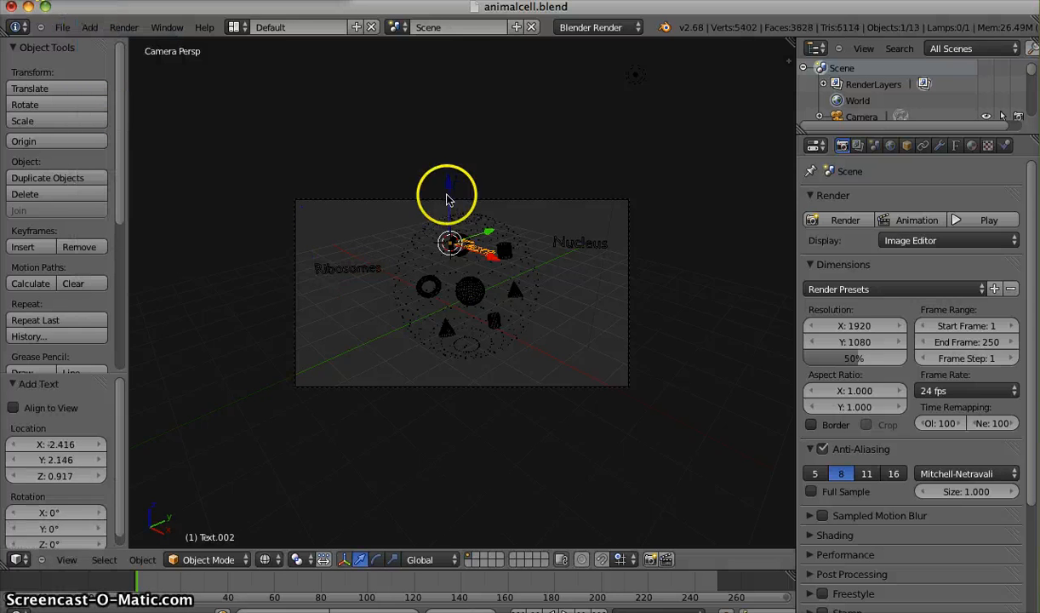
Replace the placeholder content of the third text object with "Membrane" and return to Object Mode.
{"action": "mouse_move", "coordinate": [122, 569]}
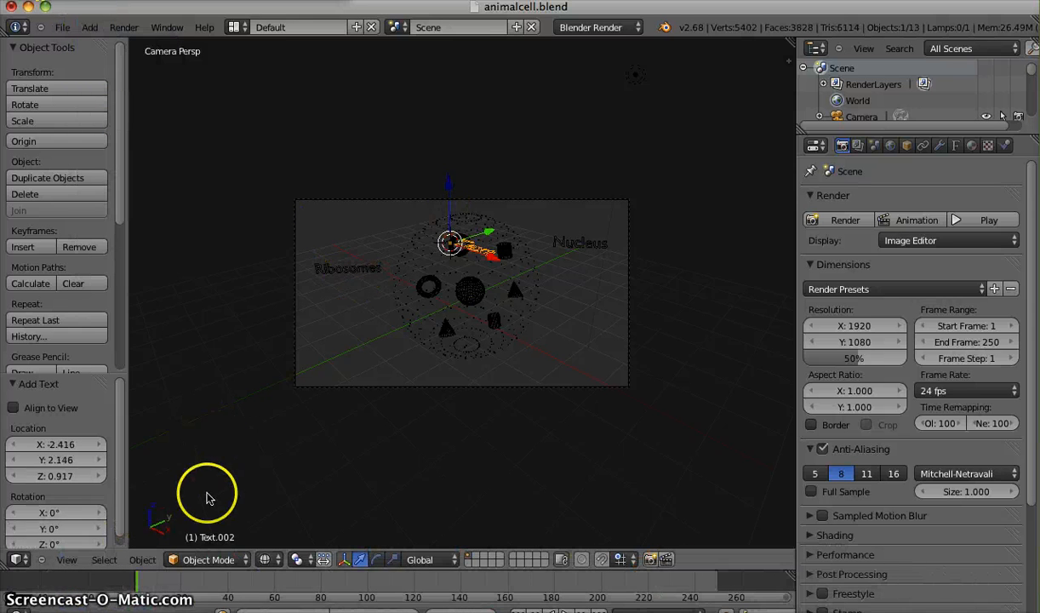
{"action": "left_click", "coordinate": [209, 559]}
{"action": "left_click", "coordinate": [212, 523]}
{"action": "key", "text": "BackSpace"}
{"action": "key", "text": "BackSpace"}
{"action": "key", "text": "BackSpace"}
{"action": "key", "text": "BackSpace"}
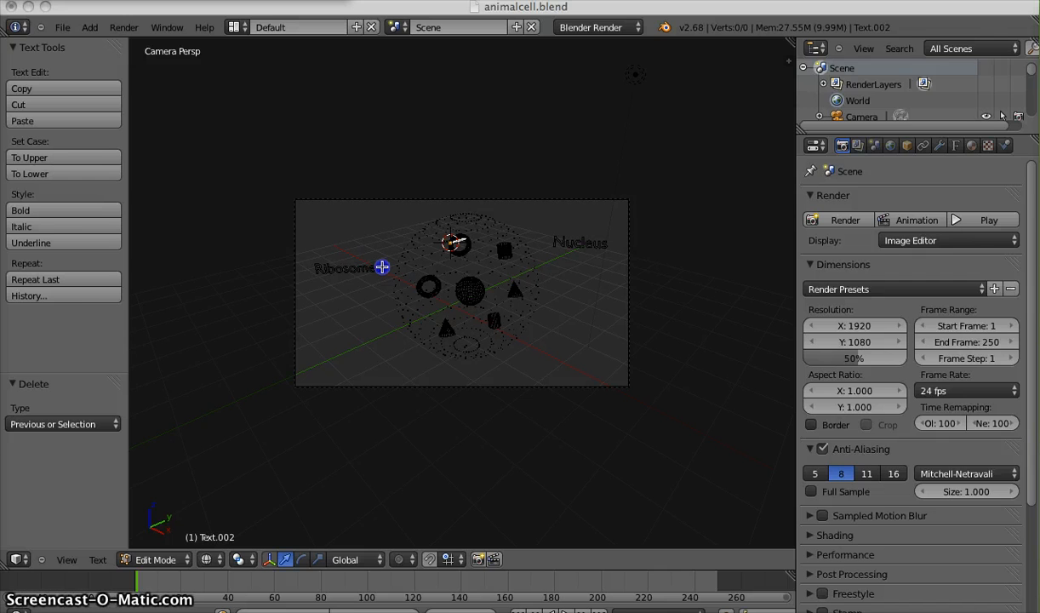
{"action": "type", "text": "m"}
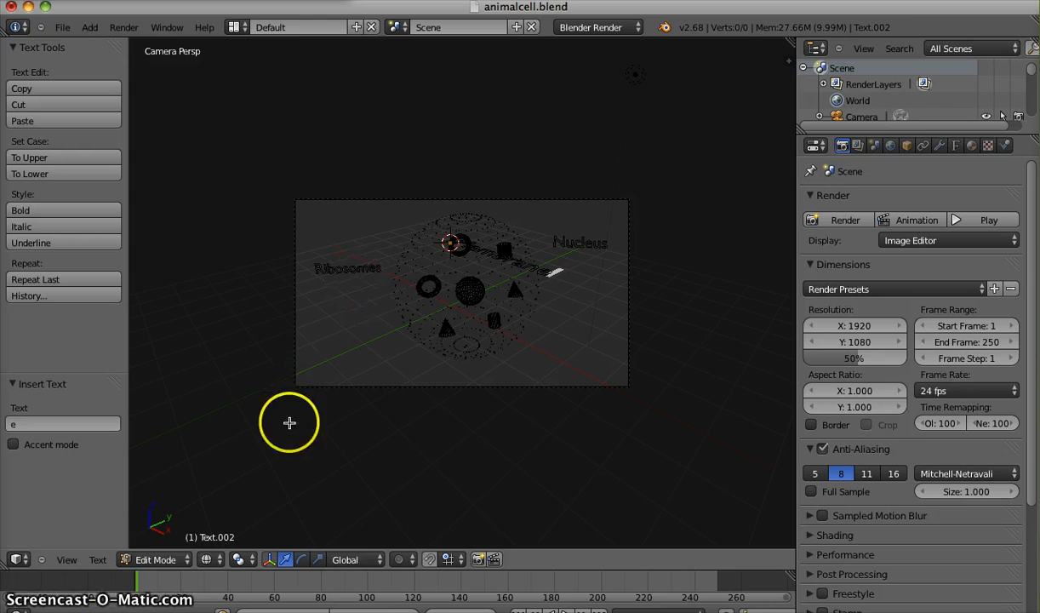
{"action": "left_click", "coordinate": [154, 560]}
{"action": "left_click", "coordinate": [159, 543]}
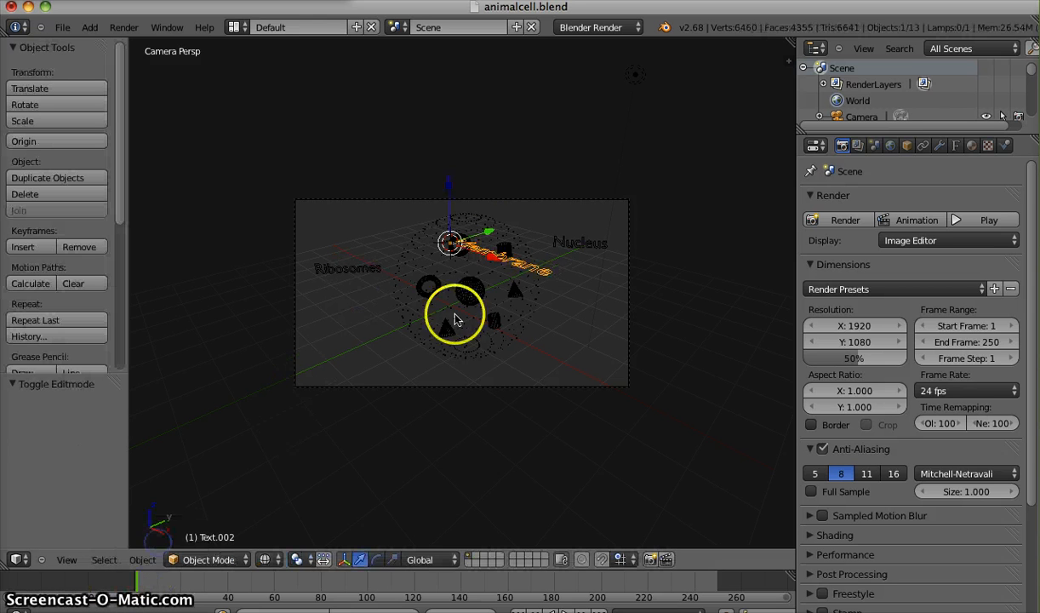
Rotate the Membrane label about 150° and about -171° in the view plane so it reads upright.
{"action": "key", "text": "r"}
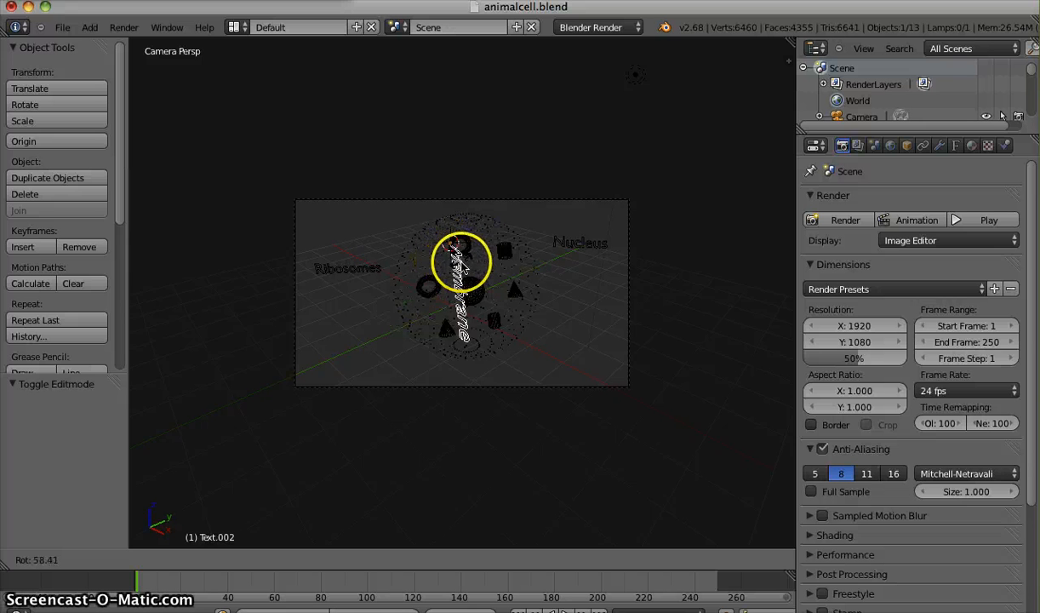
{"action": "left_click", "coordinate": [409, 274]}
{"action": "key", "text": "r"}
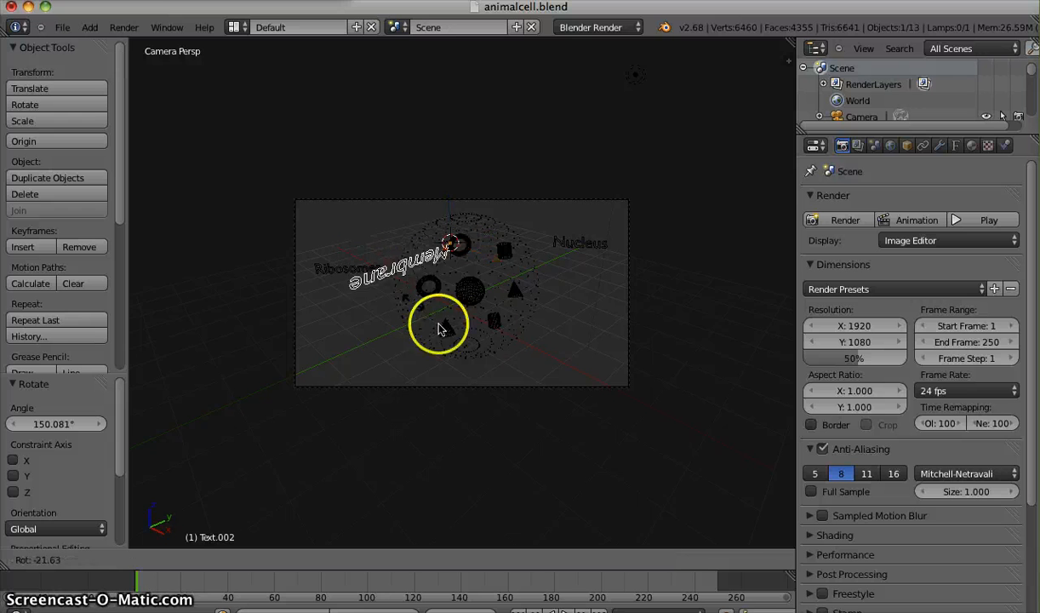
{"action": "left_click", "coordinate": [592, 173]}
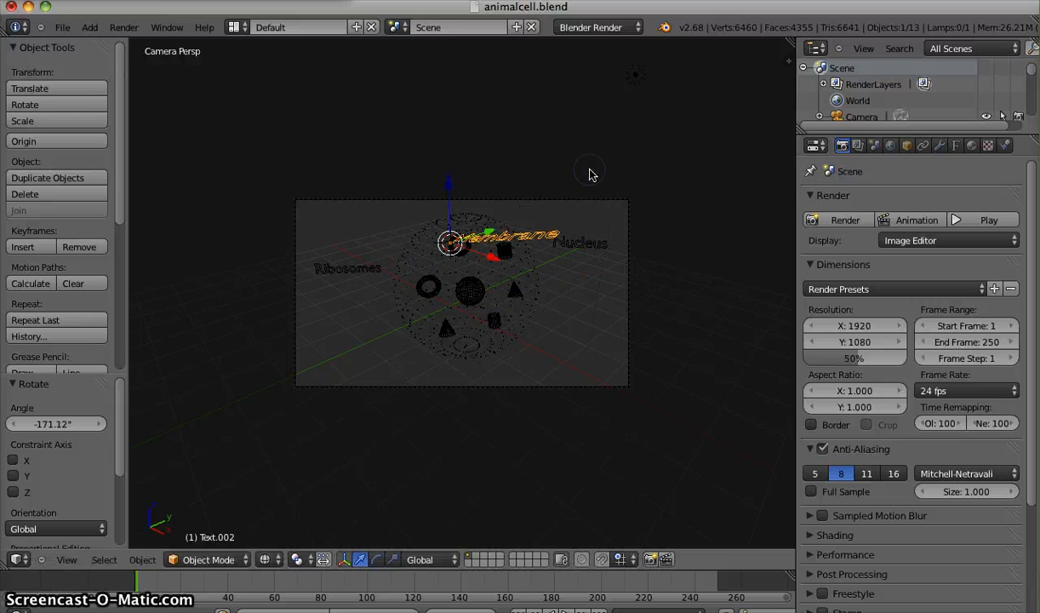
Tilt the Membrane label about 43° around the global X axis and about 3° in the view plane.
{"action": "key", "text": "s"}
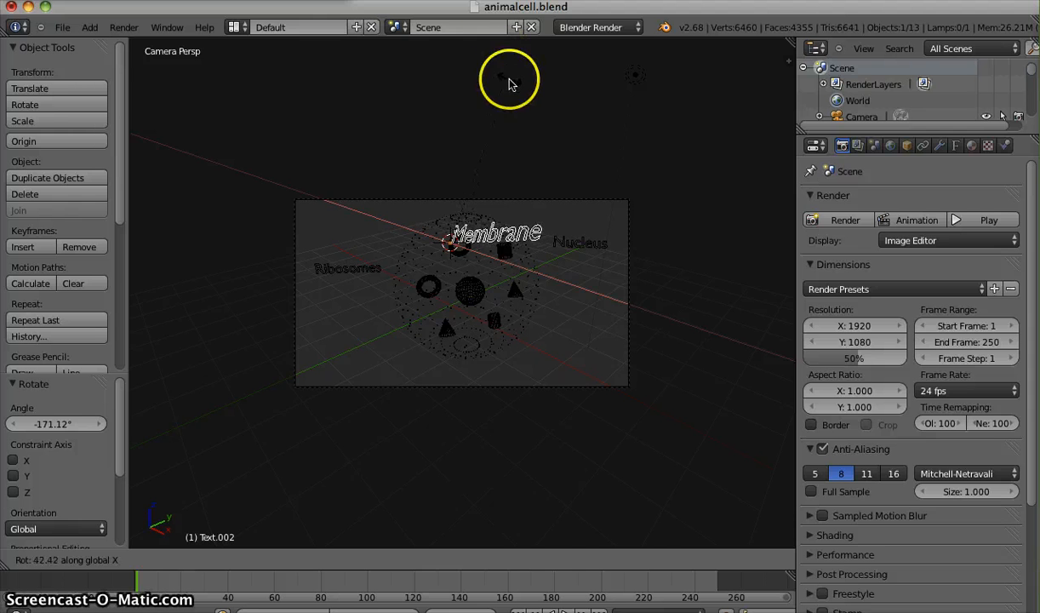
{"action": "left_click", "coordinate": [508, 82]}
{"action": "key", "text": "r"}
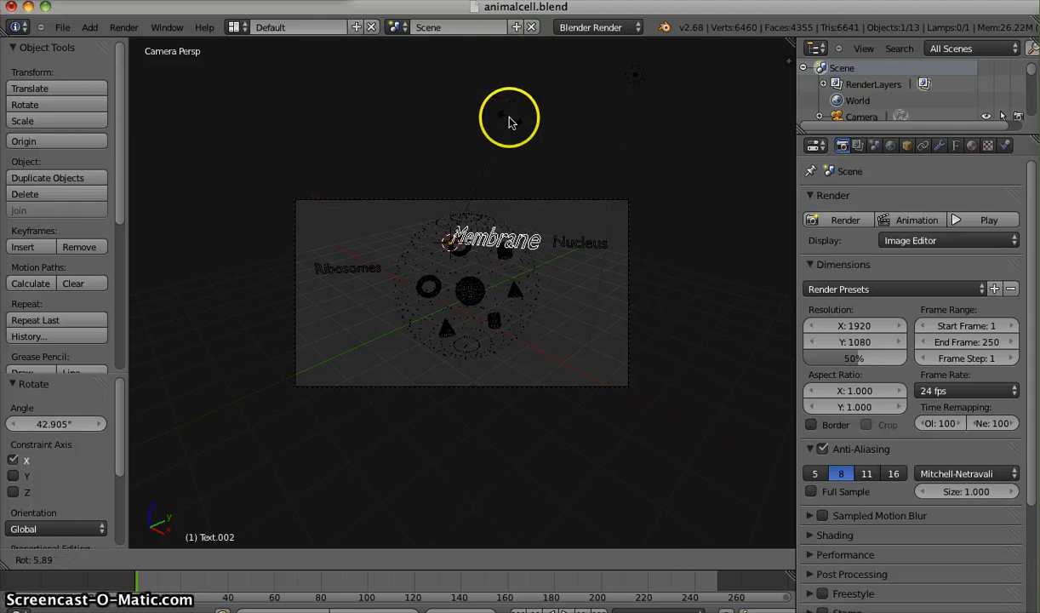
{"action": "left_click", "coordinate": [502, 119]}
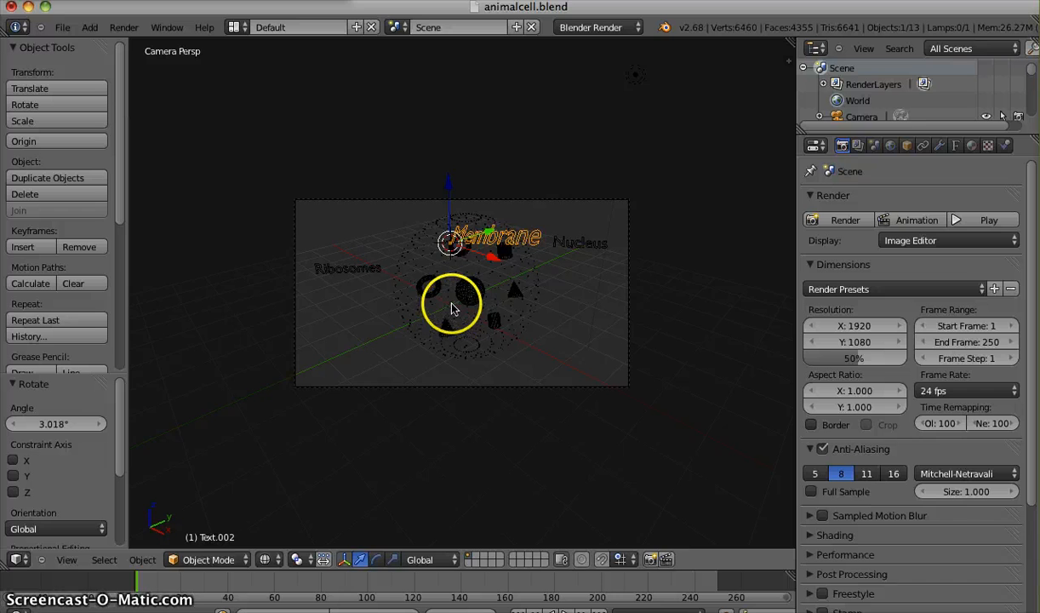
Scale the Membrane label down uniformly to about 0.75, lower it along Z and move it about 3.85 along X.
{"action": "key", "text": "s"}
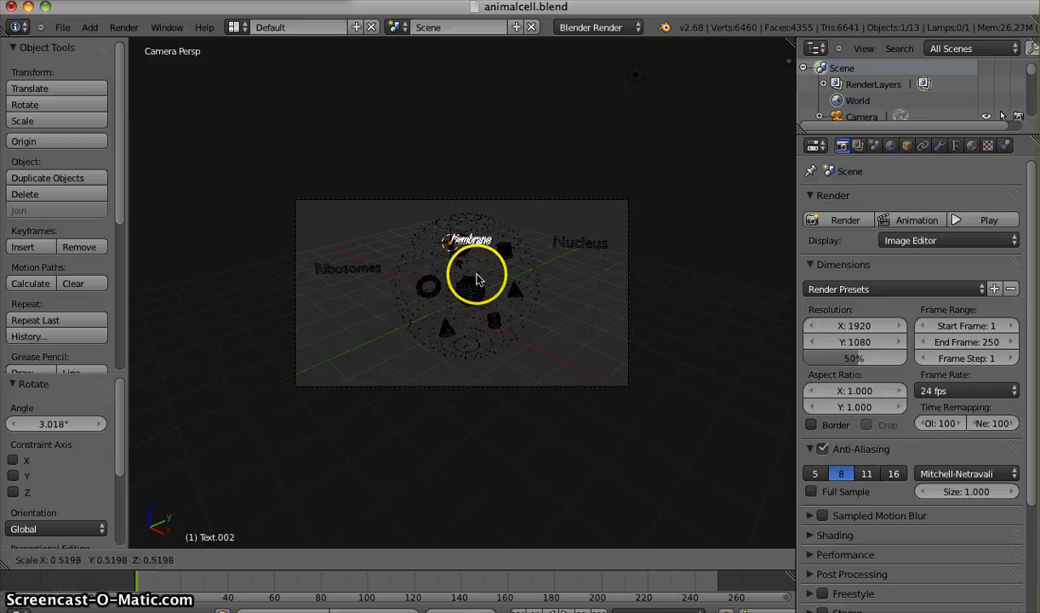
{"action": "left_click", "coordinate": [483, 280]}
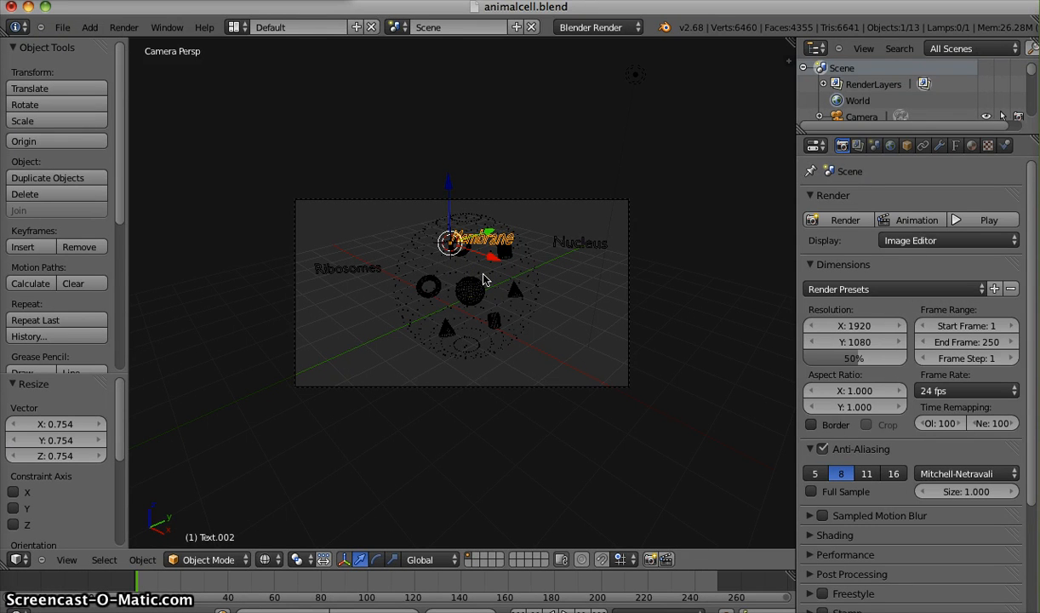
{"action": "left_click_drag", "start_coordinate": [446, 182], "coordinate": [447, 230]}
{"action": "left_click_drag", "start_coordinate": [489, 305], "coordinate": [594, 302]}
Rotate the Membrane label about 4.5° around the global X axis and about -14.6° in the view plane.
{"action": "key", "text": "s"}
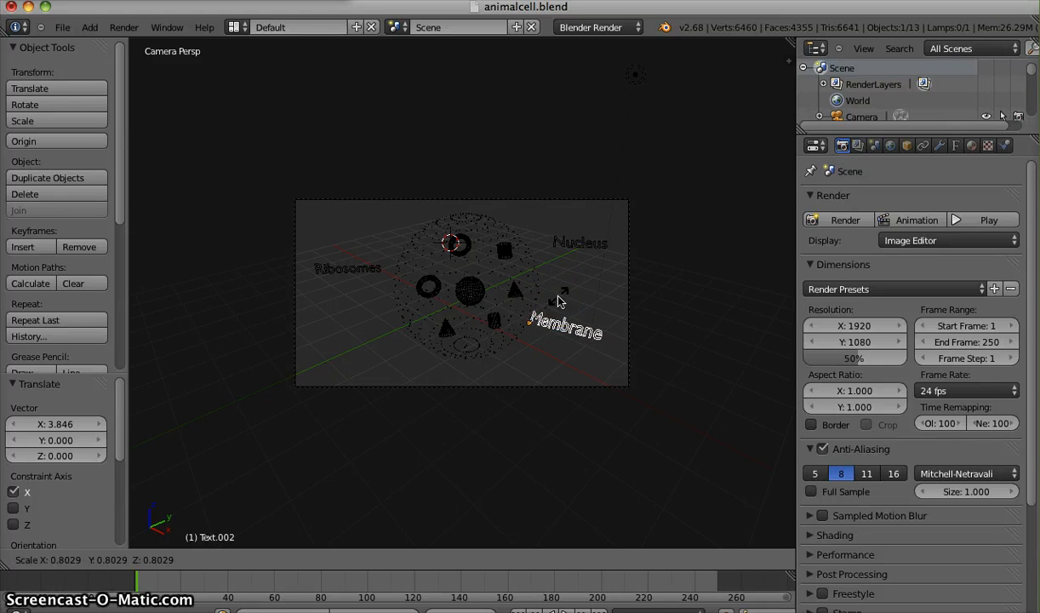
{"action": "key", "text": "r"}
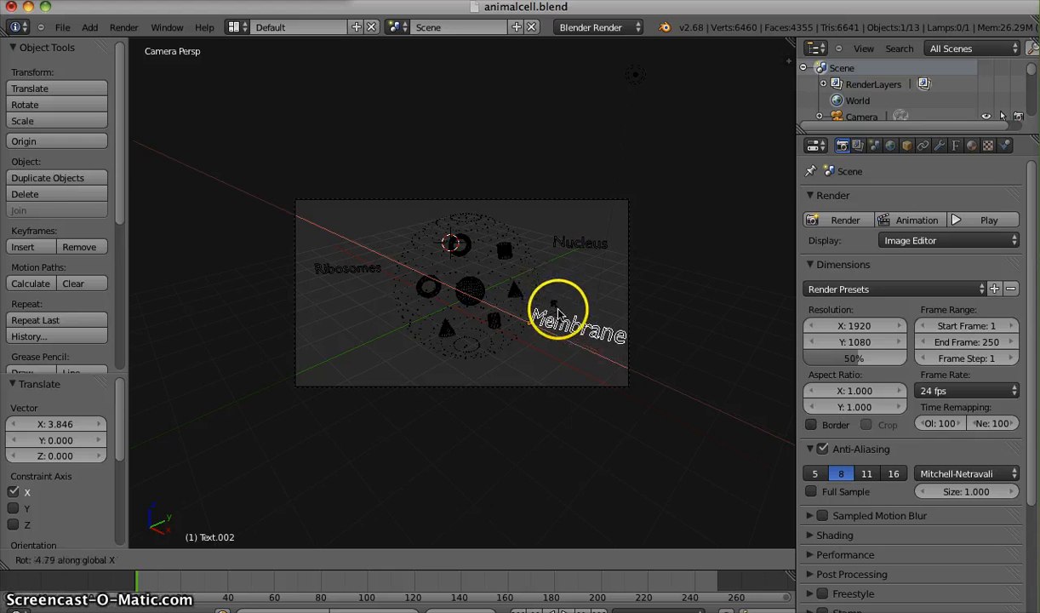
{"action": "left_click", "coordinate": [557, 306]}
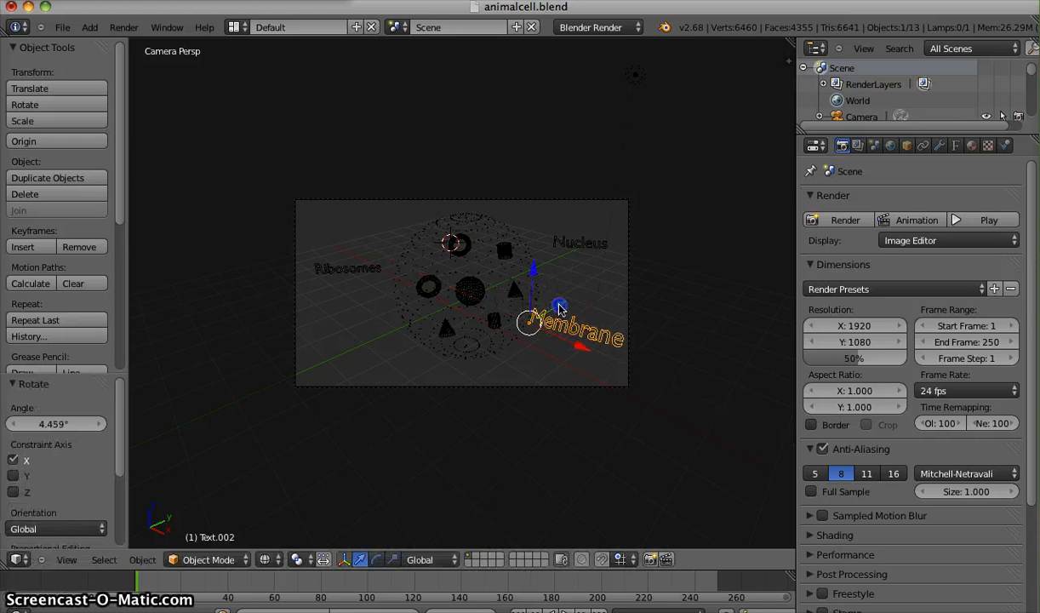
{"action": "key", "text": "r"}
{"action": "left_click", "coordinate": [559, 295]}
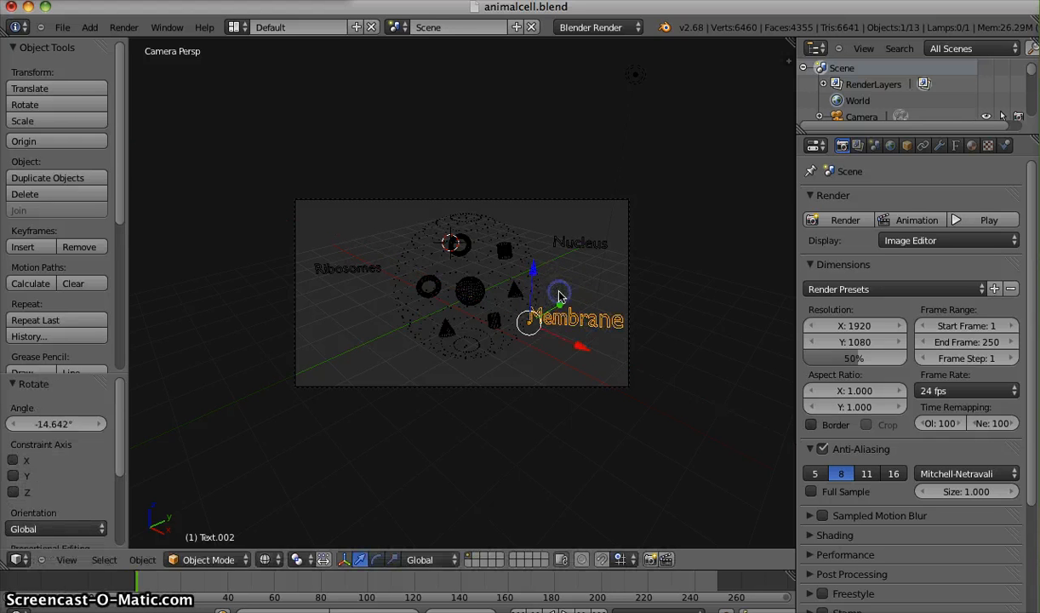
Move the Membrane label beneath Nucleus, including about 1.05 along Y, and scale it down uniformly to about 0.83.
{"action": "key", "text": "s"}
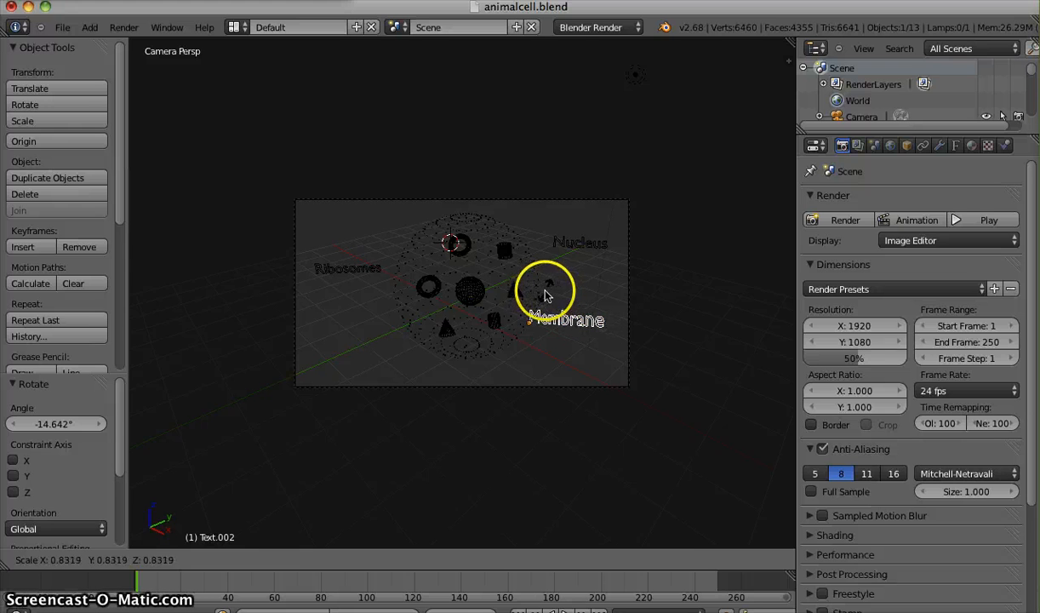
{"action": "left_click", "coordinate": [546, 295]}
{"action": "left_click_drag", "start_coordinate": [533, 279], "coordinate": [585, 279]}
{"action": "key", "text": "s"}
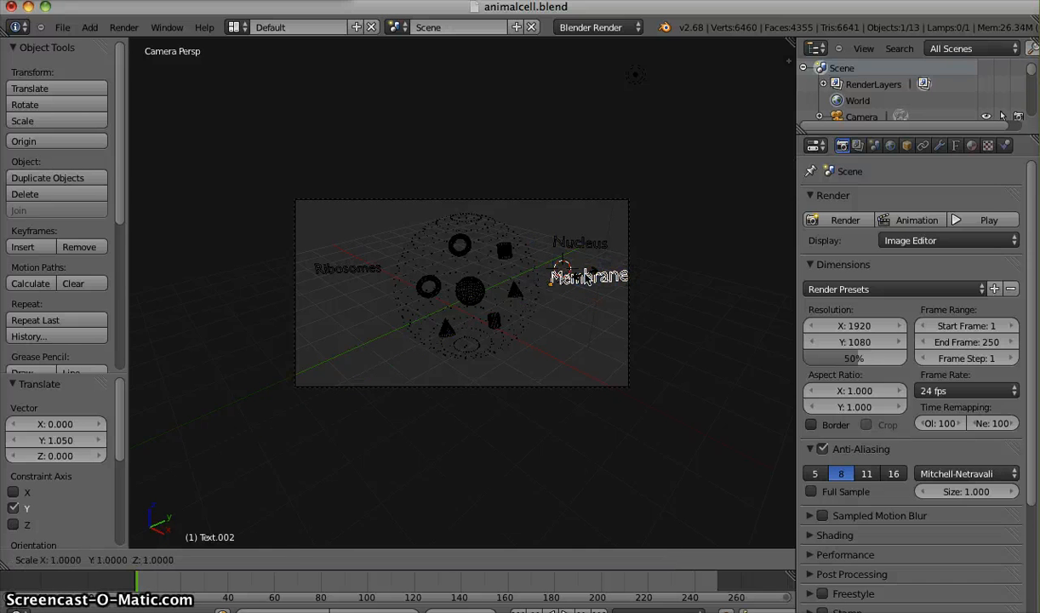
{"action": "left_click", "coordinate": [581, 279]}
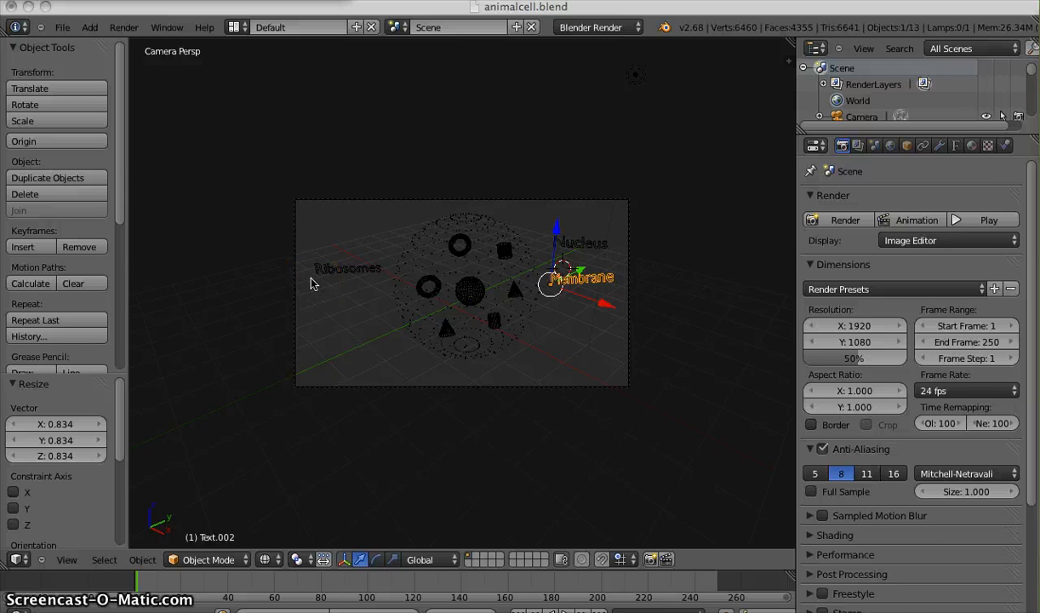
Rotate the Membrane label about 4.3° in the view plane to level it.
{"action": "left_click", "coordinate": [344, 278]}
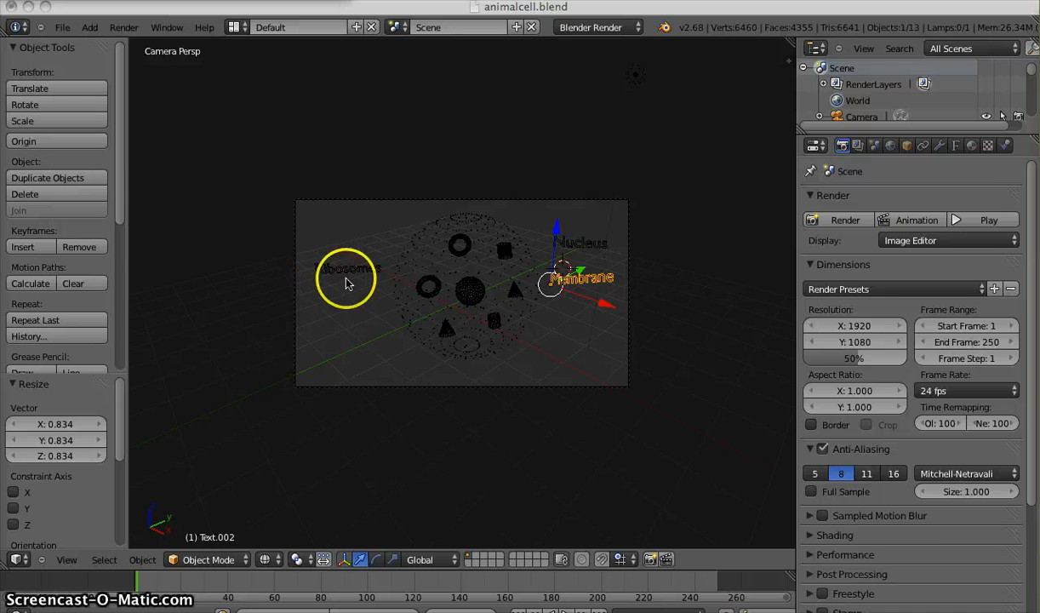
{"action": "key", "text": "r"}
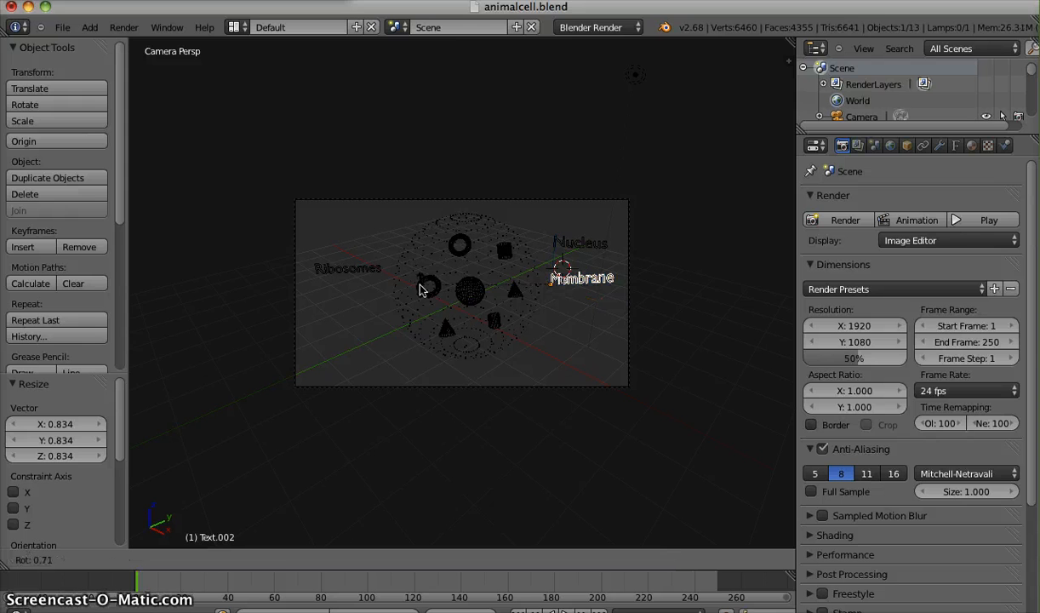
{"action": "left_click", "coordinate": [417, 272]}
Add a fourth text object to the scene at the 3D cursor.
{"action": "left_click", "coordinate": [106, 13]}
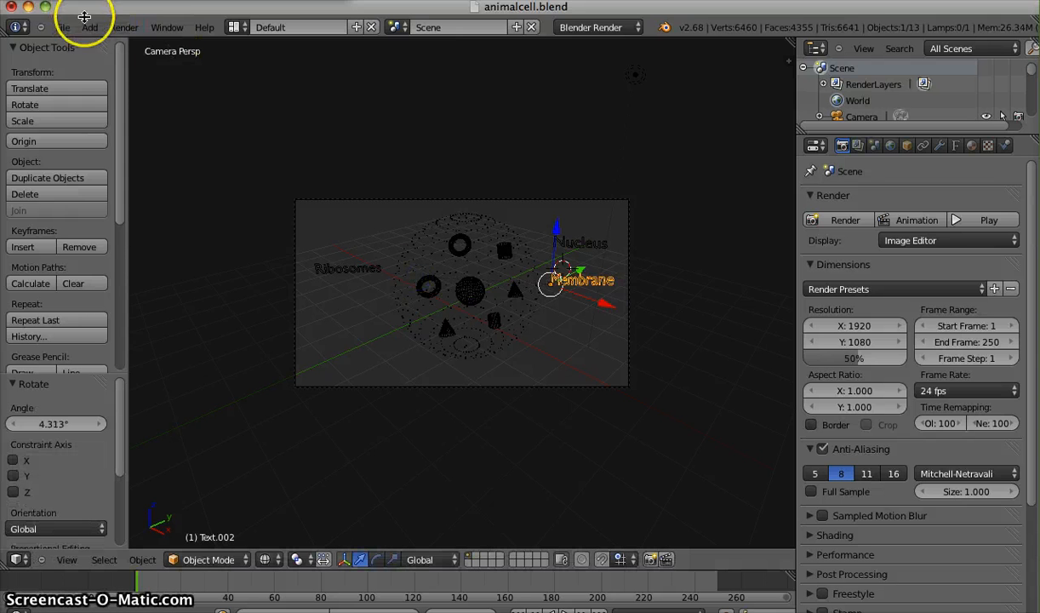
{"action": "left_click", "coordinate": [89, 27]}
{"action": "left_click", "coordinate": [107, 106]}
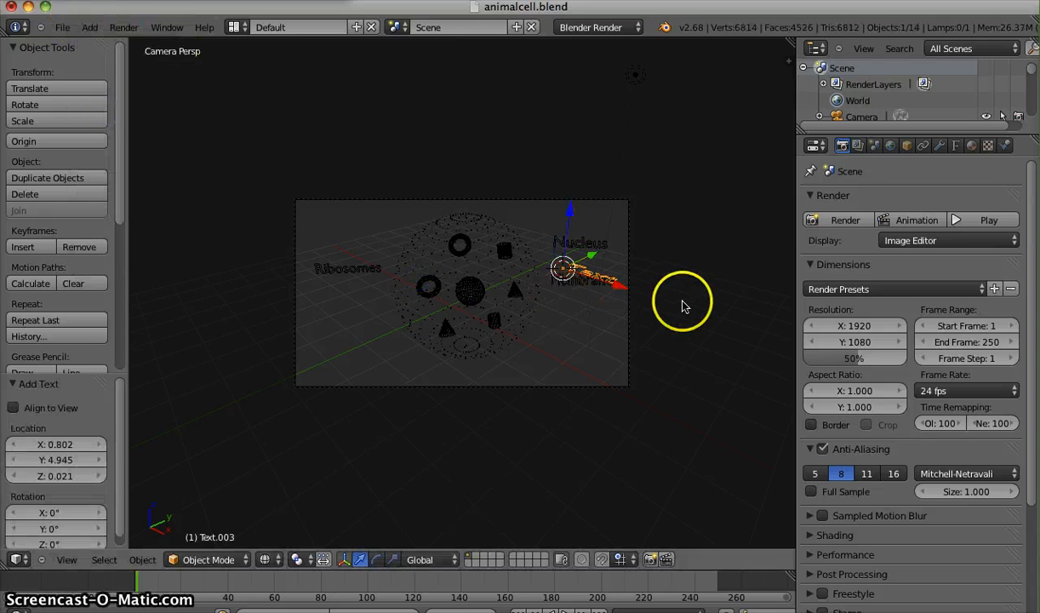
Replace the placeholder content of the fourth text object with "Cytoplasm" and return to Object Mode.
{"action": "left_click", "coordinate": [213, 559]}
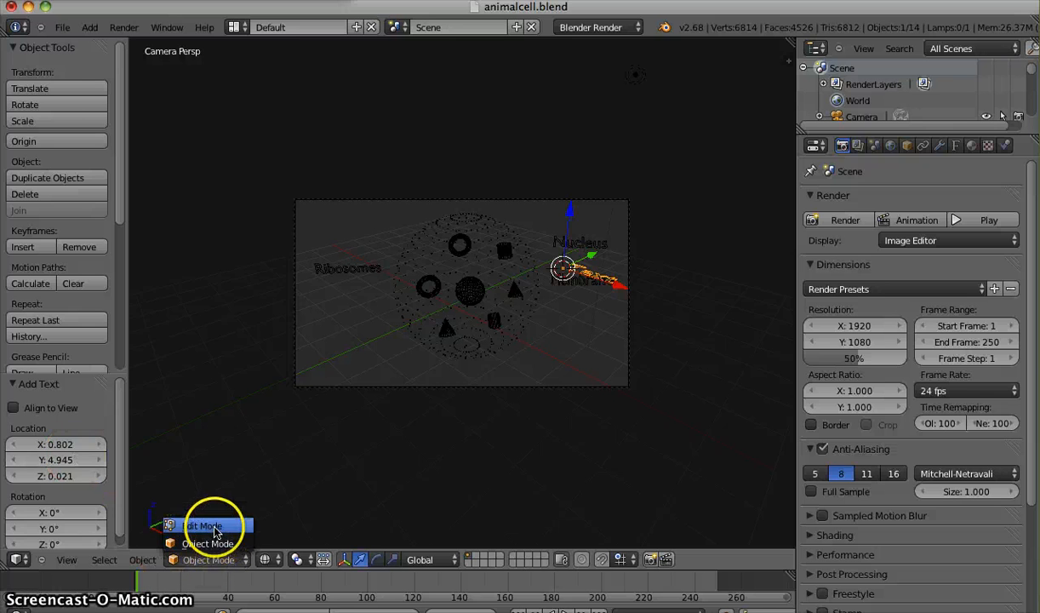
{"action": "left_click", "coordinate": [214, 528]}
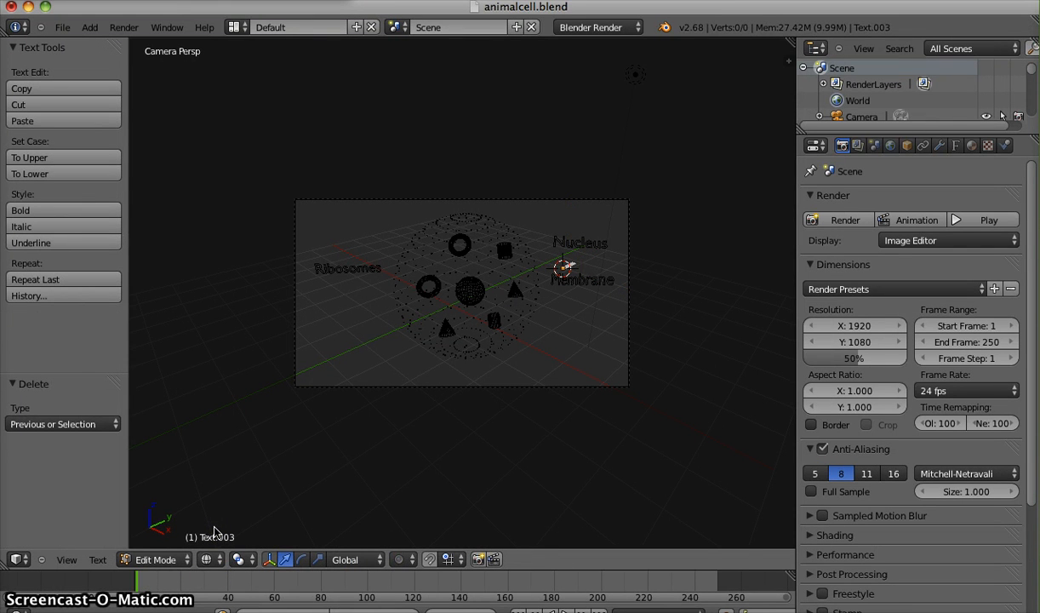
{"action": "type", "text": "Co"}
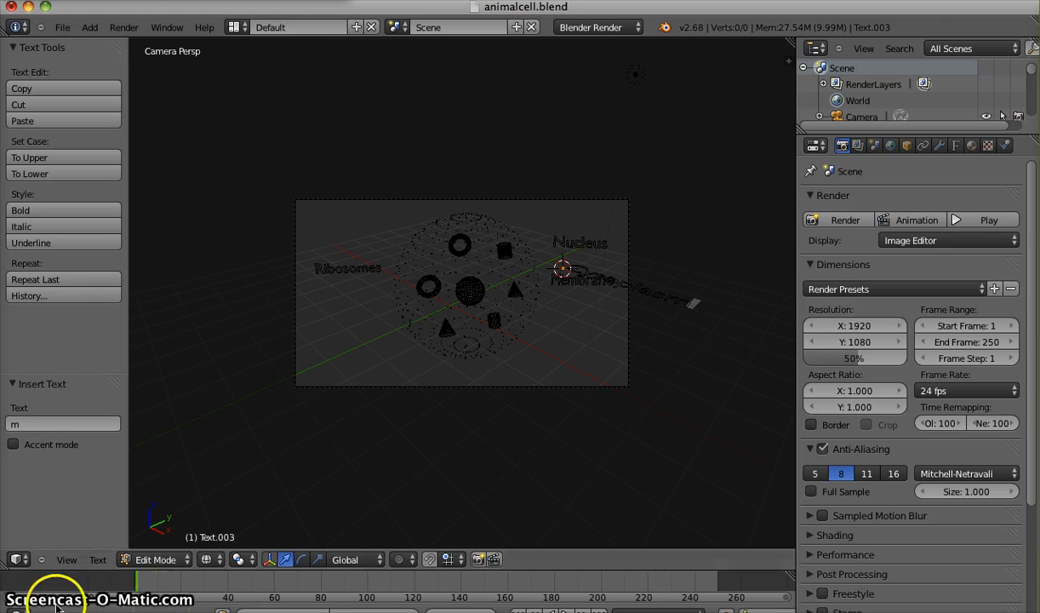
{"action": "left_click", "coordinate": [127, 562]}
{"action": "left_click", "coordinate": [134, 551]}
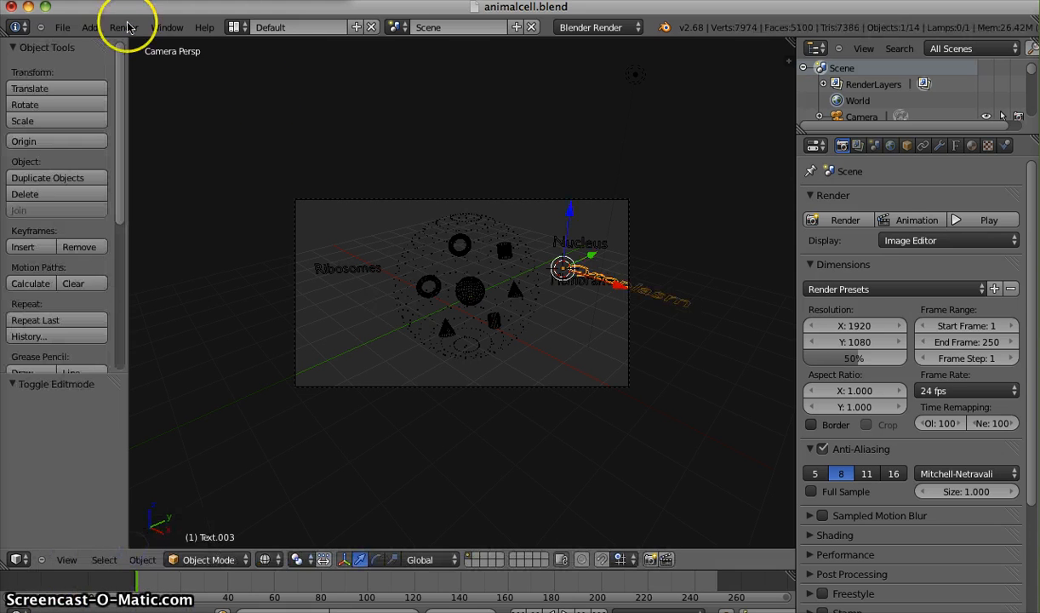
Scale the Cytoplasm label down uniformly to about 0.51.
{"action": "left_click", "coordinate": [615, 247]}
{"action": "key", "text": "s"}
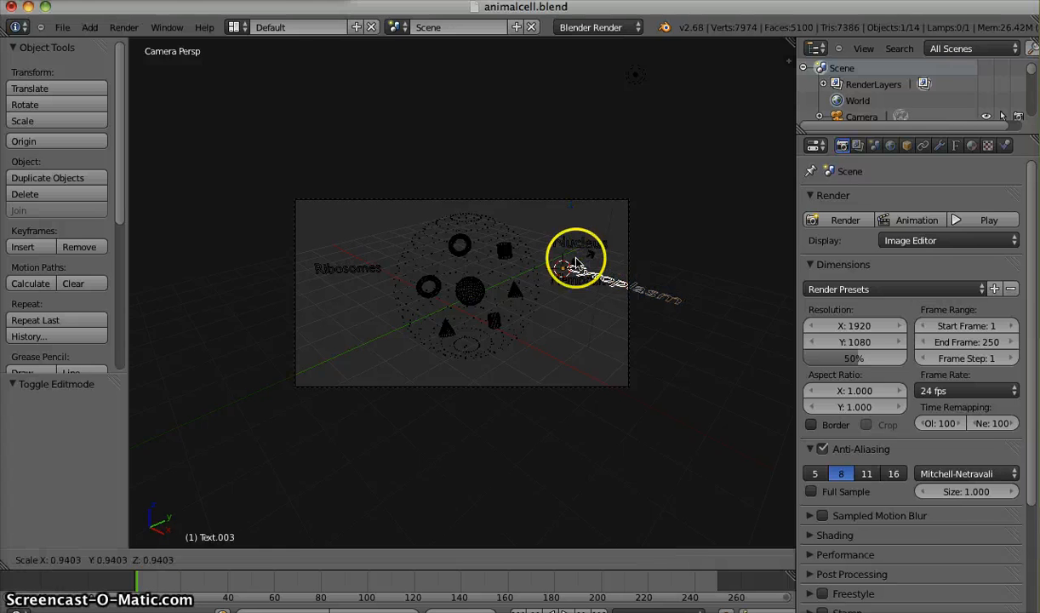
{"action": "left_click", "coordinate": [568, 263]}
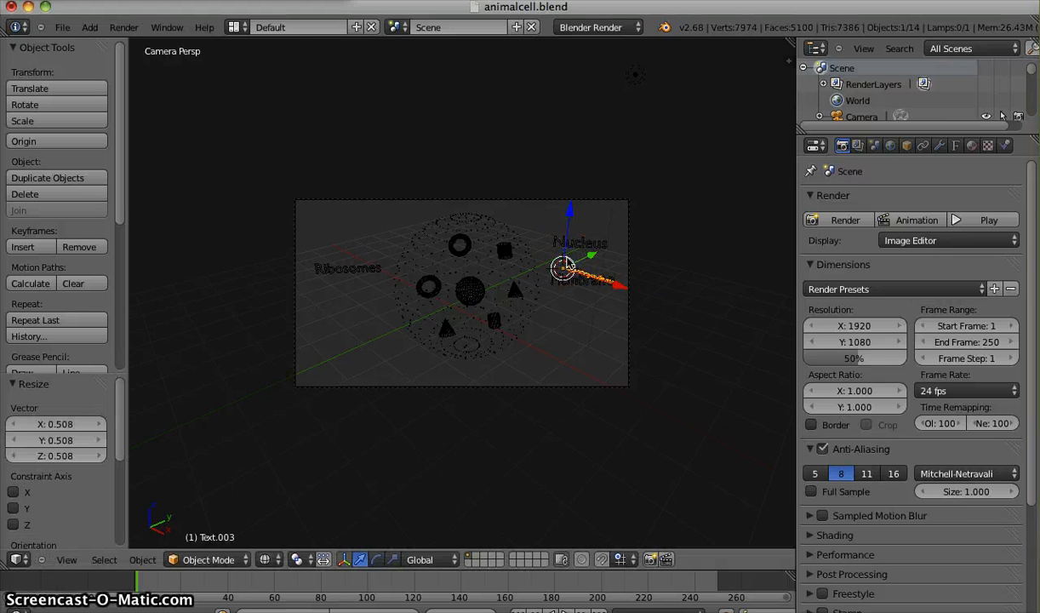
Rotate the Cytoplasm label about 73° around the global Y axis and about -80° in the view plane.
{"action": "key", "text": "r"}
{"action": "key", "text": "y"}
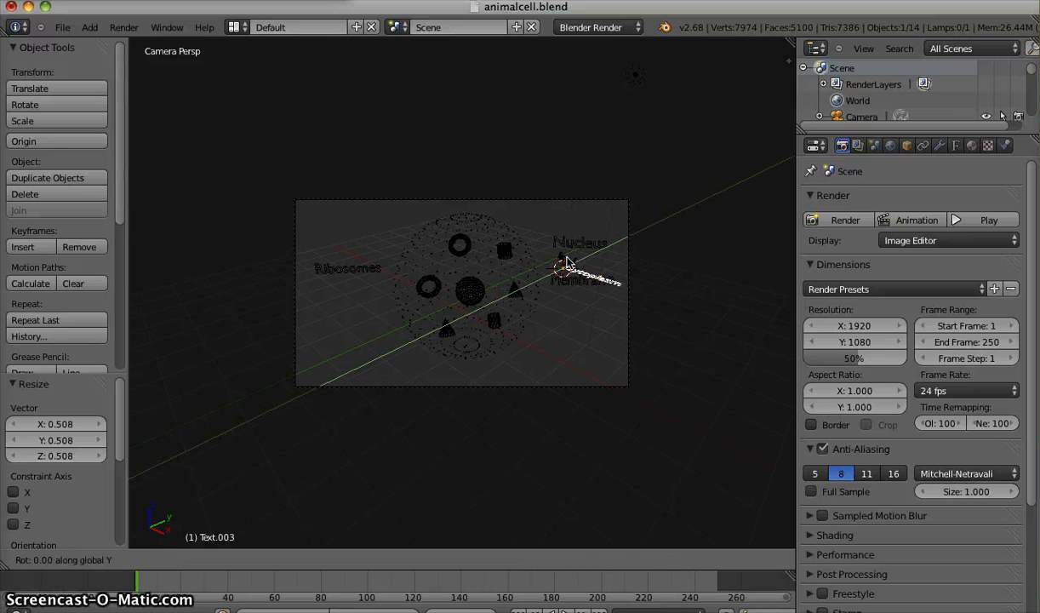
{"action": "left_click", "coordinate": [554, 249]}
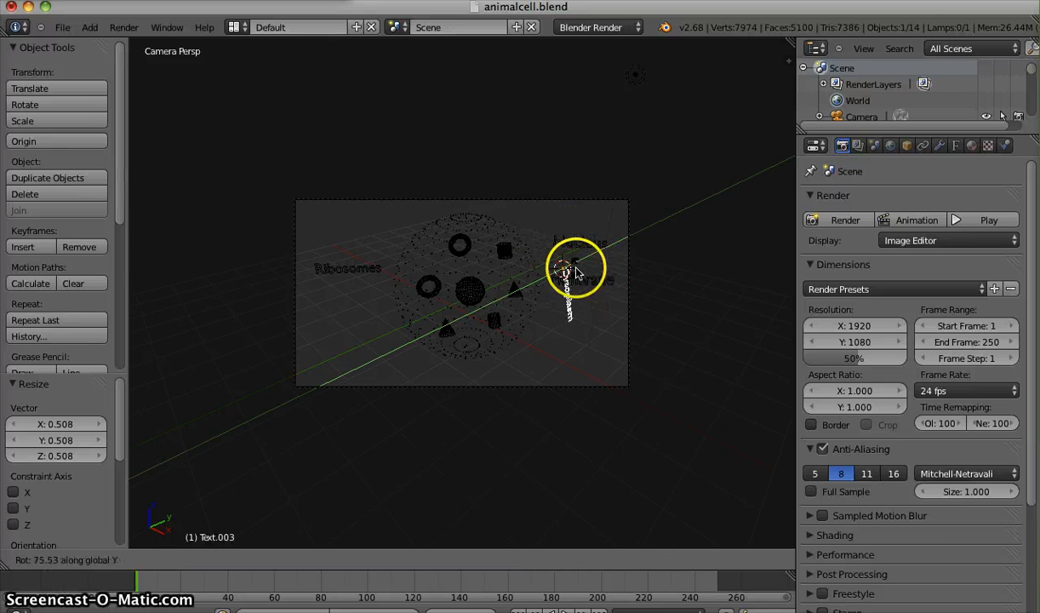
{"action": "left_click", "coordinate": [566, 269]}
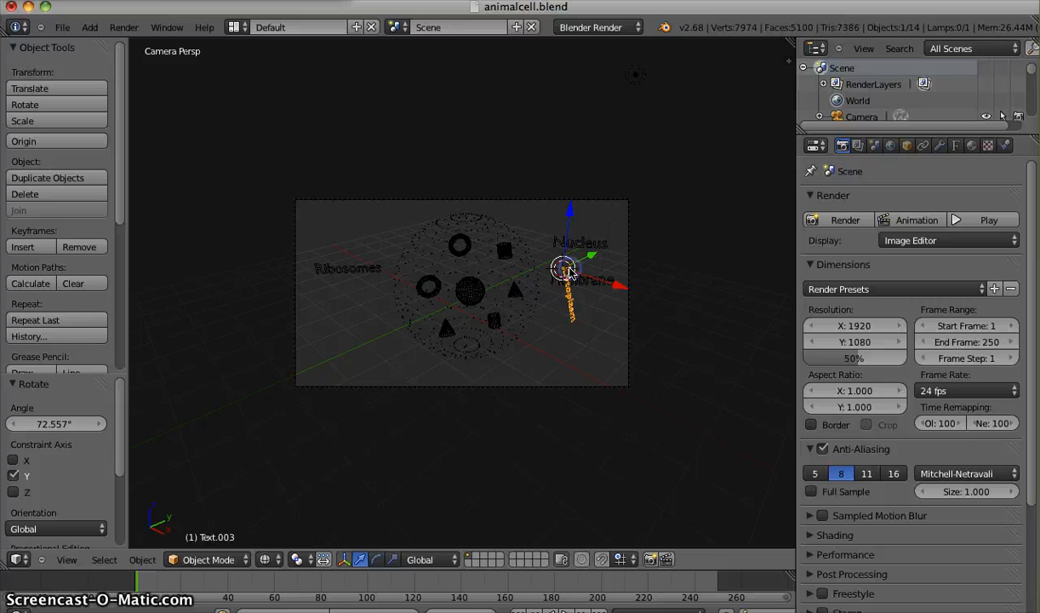
{"action": "key", "text": "r"}
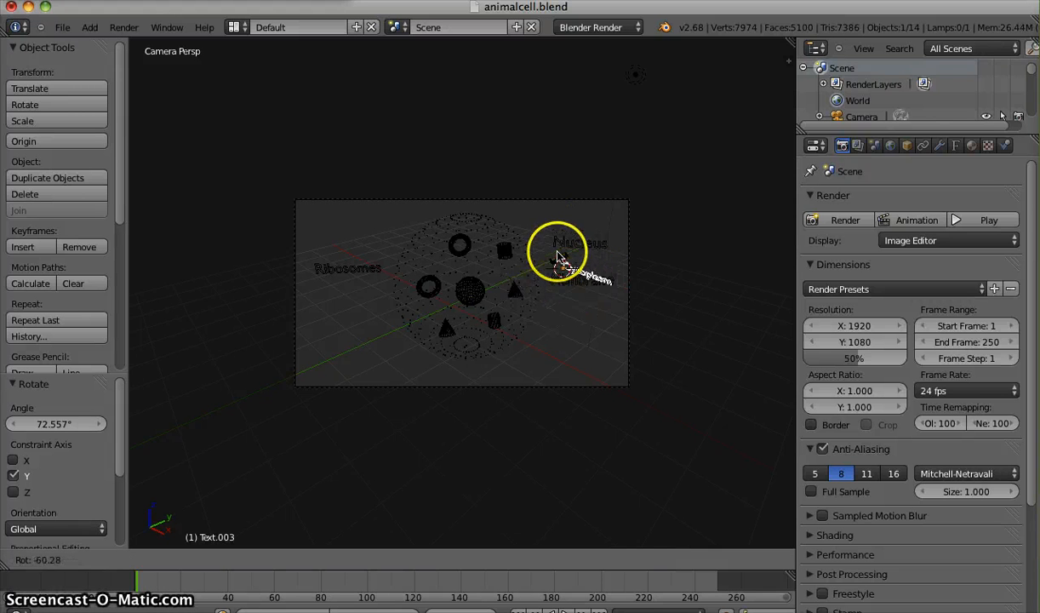
{"action": "left_click", "coordinate": [543, 246]}
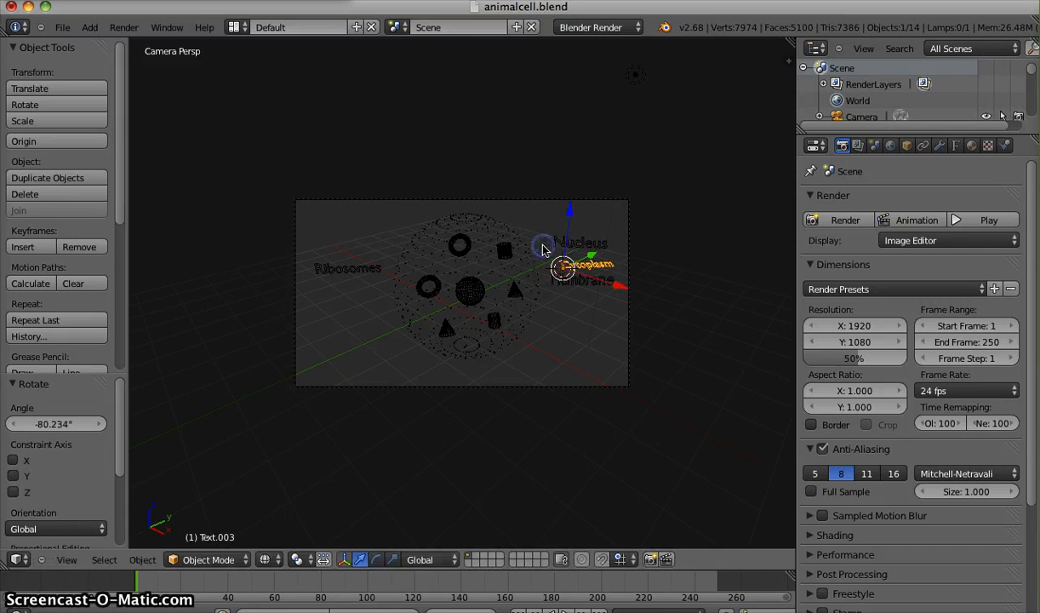
Scale the Cytoplasm label up uniformly to about 1.39 and rotate it about 82° around the global X axis.
{"action": "key", "text": "s"}
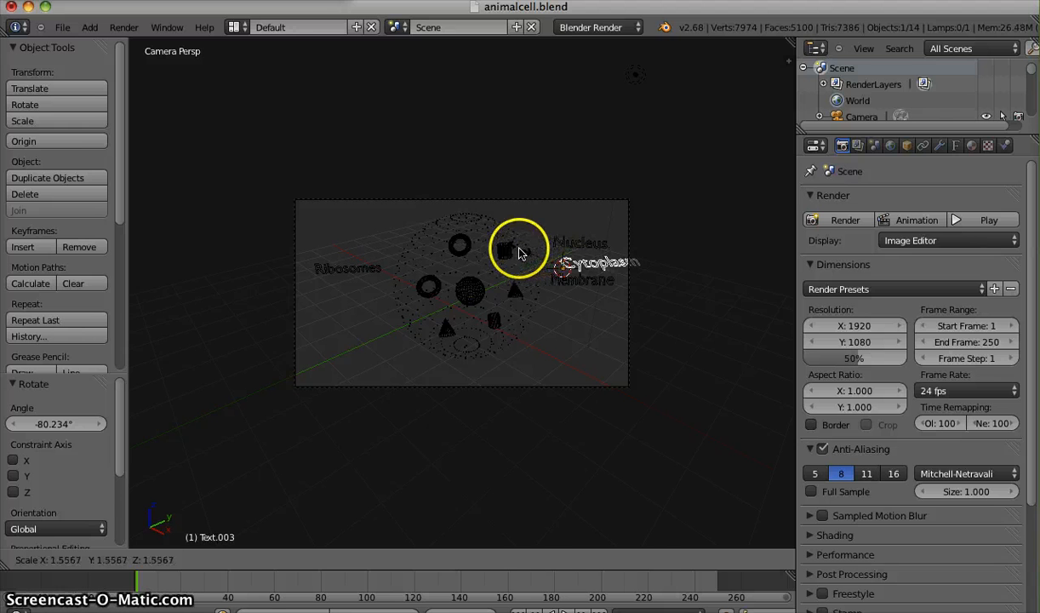
{"action": "left_click", "coordinate": [526, 253]}
{"action": "key", "text": "s"}
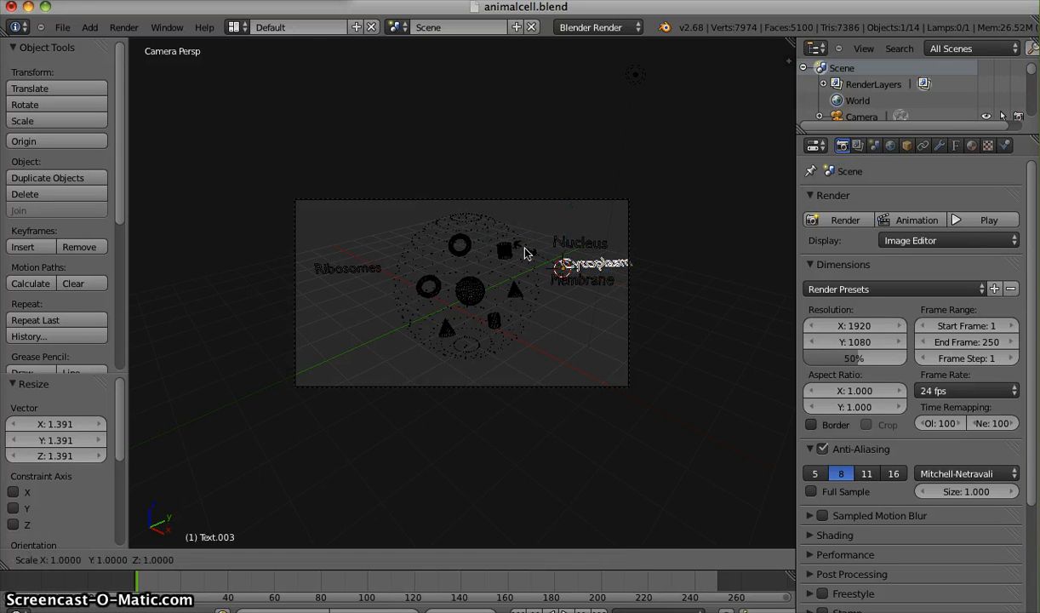
{"action": "key", "text": "x"}
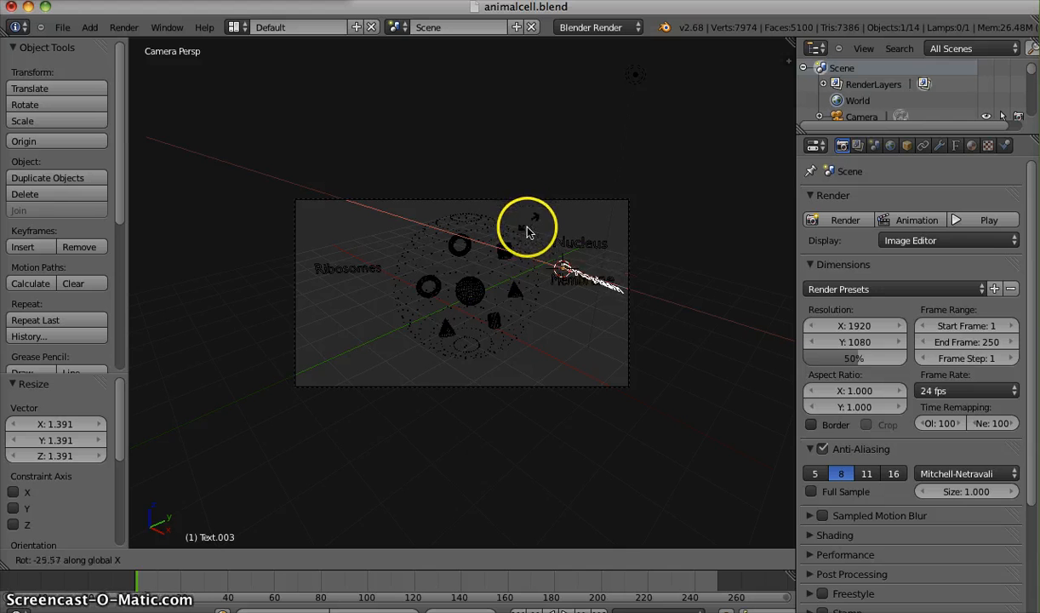
{"action": "left_click", "coordinate": [542, 300]}
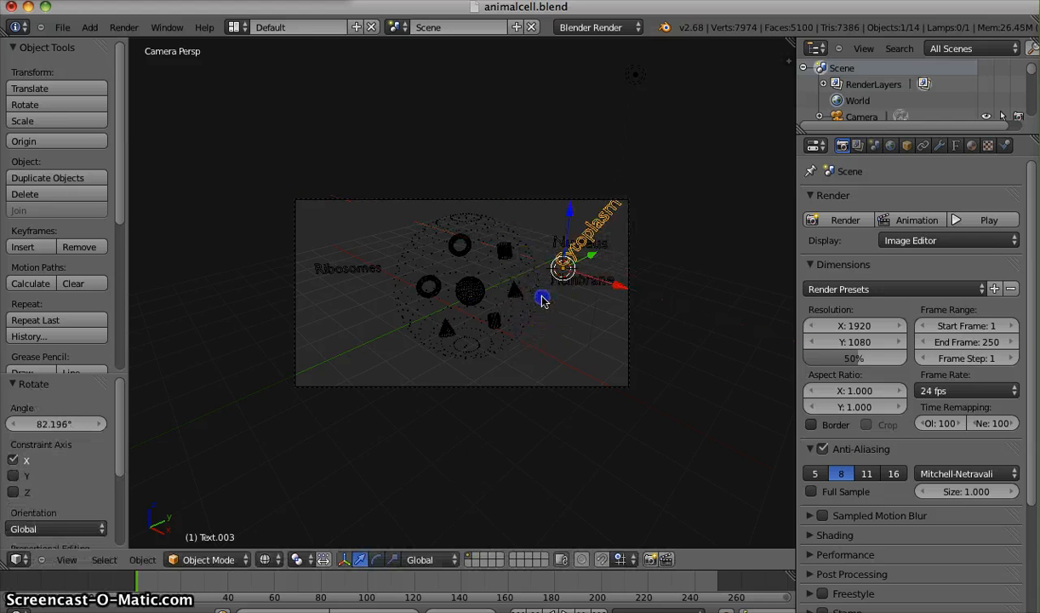
Scale the Cytoplasm label down uniformly to about 0.74 and rotate it about 62° in the view plane.
{"action": "key", "text": "s"}
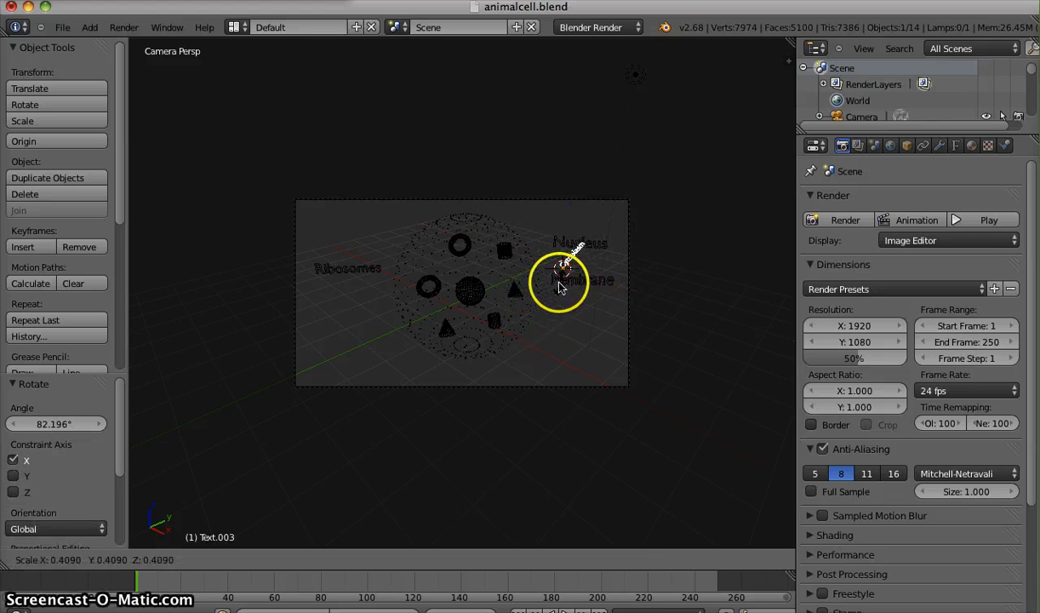
{"action": "left_click", "coordinate": [550, 295]}
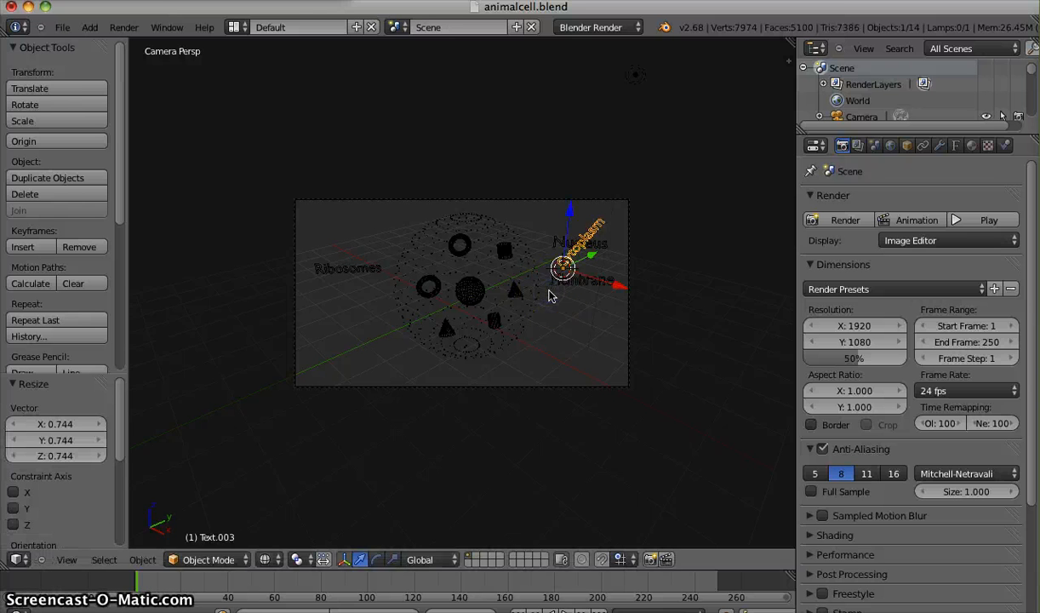
{"action": "key", "text": "r"}
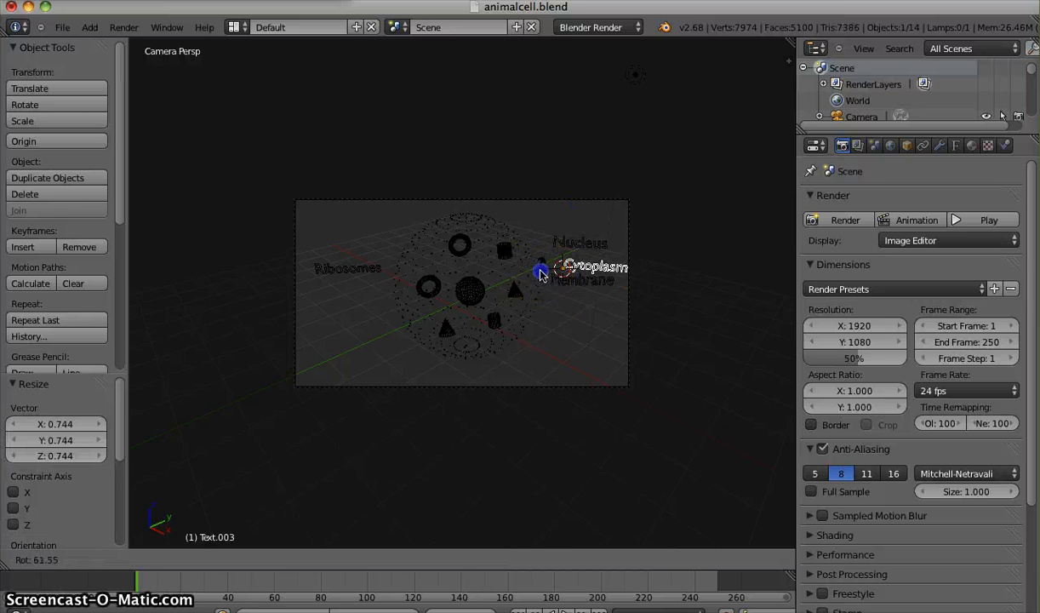
{"action": "left_click", "coordinate": [540, 273]}
Move the Cytoplasm label across the cell to beneath Ribosomes and rotate it about -9.4° in the view plane.
{"action": "left_click_drag", "start_coordinate": [600, 270], "coordinate": [355, 349]}
{"action": "left_click_drag", "start_coordinate": [366, 312], "coordinate": [372, 302]}
{"action": "key", "text": "r"}
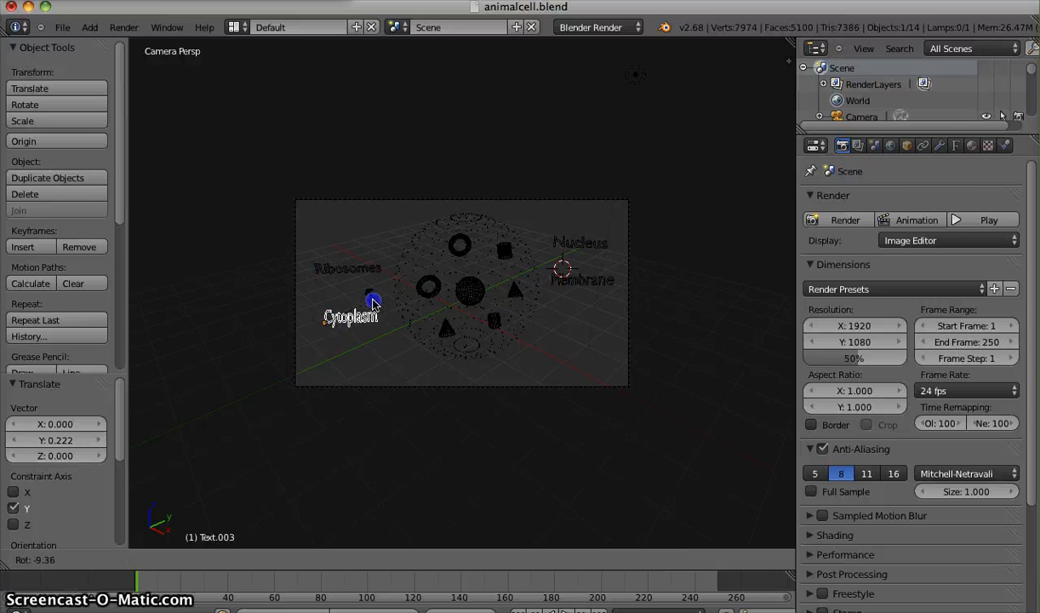
{"action": "left_click", "coordinate": [373, 303]}
Scale the Cytoplasm label up uniformly to about 1.09 and raise it about 0.32 along Z.
{"action": "key", "text": "s"}
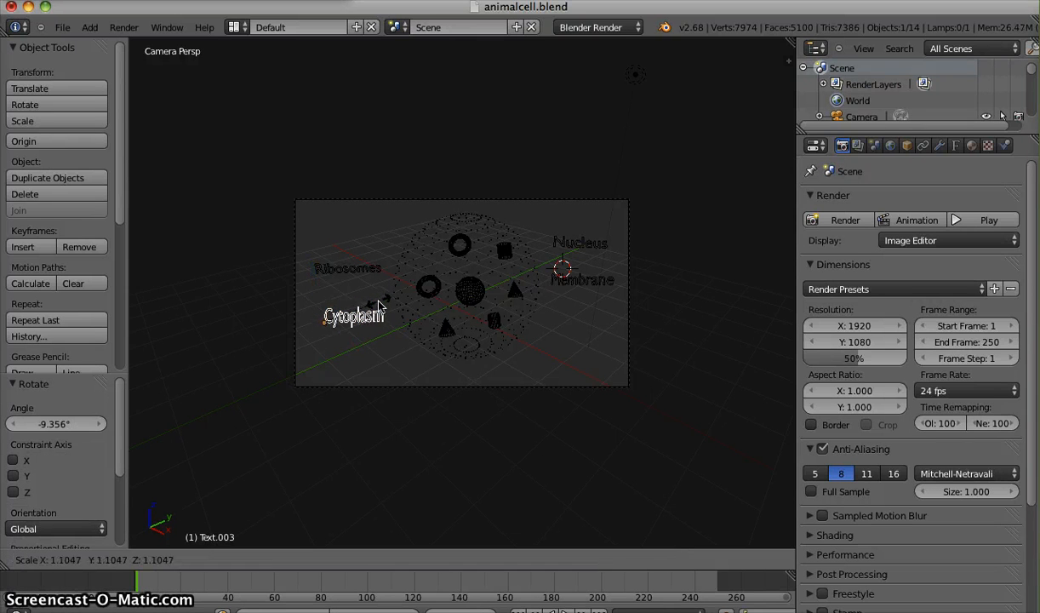
{"action": "left_click", "coordinate": [379, 307]}
{"action": "left_click", "coordinate": [314, 271]}
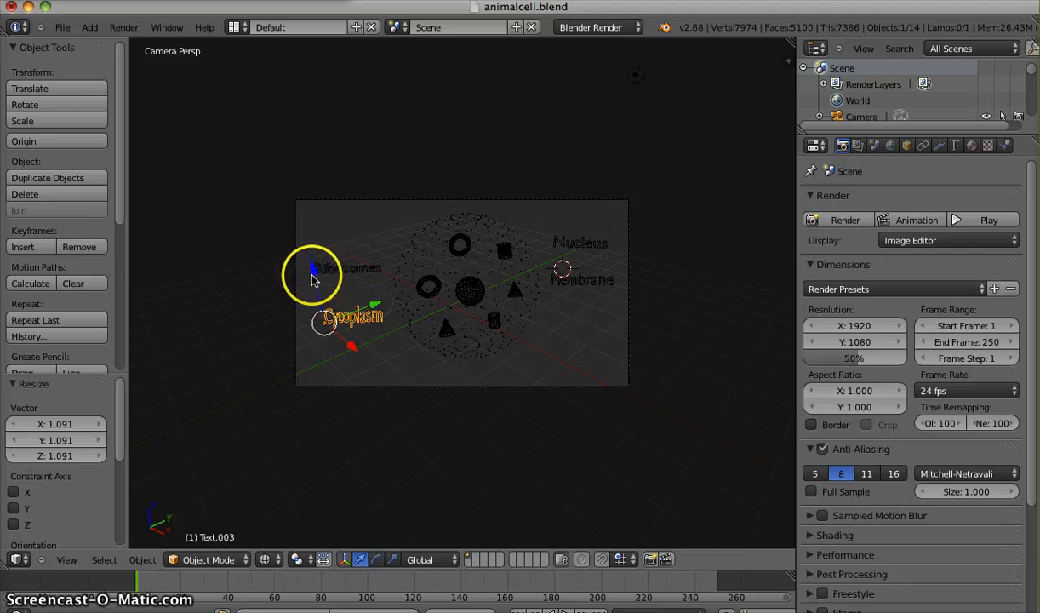
{"action": "left_click", "coordinate": [338, 293]}
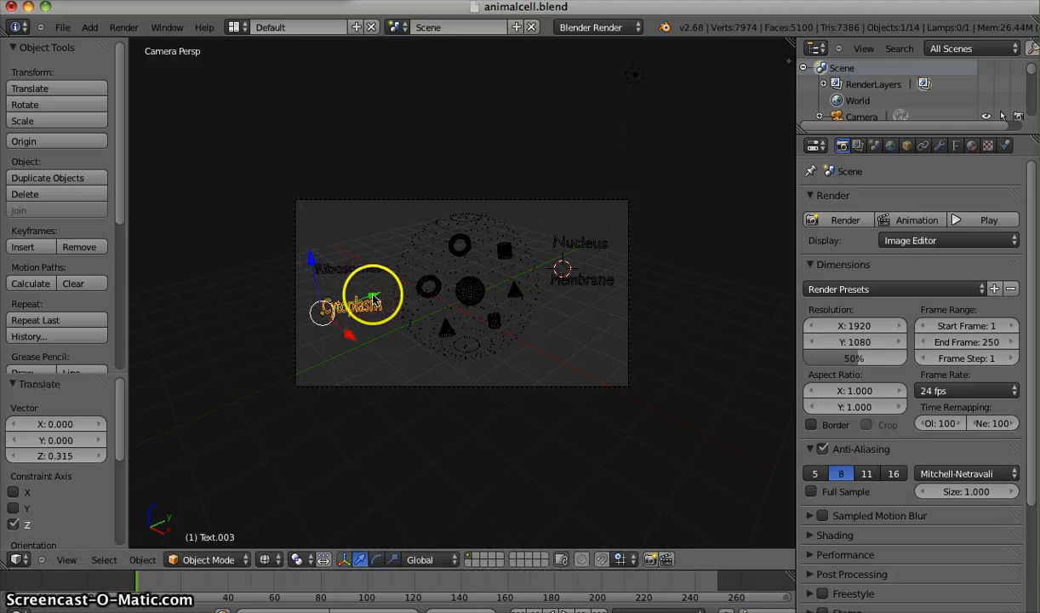
Render the scene to check the four cell labels, and return to the 3D view.
{"action": "left_click", "coordinate": [853, 220]}
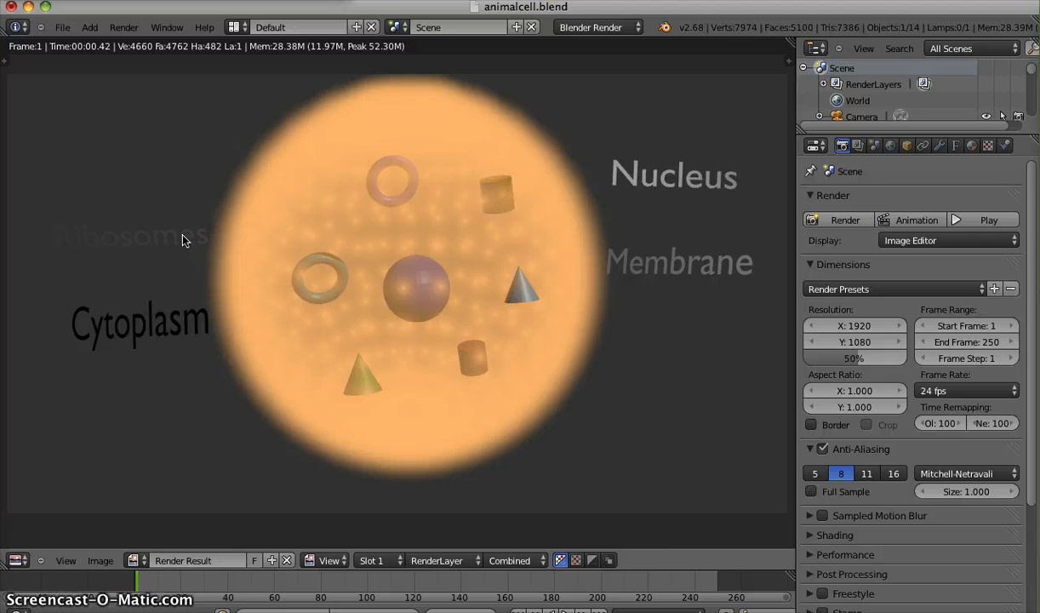
{"action": "key", "text": "Escape"}
{"action": "left_click", "coordinate": [322, 272]}
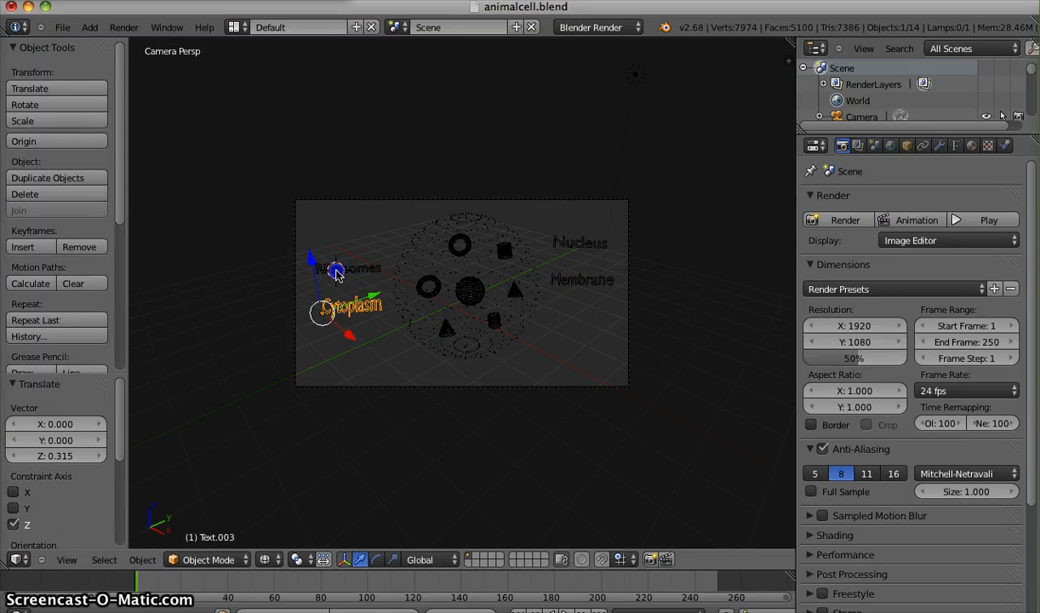
Move the Ribosomes label about -2.75 along X, and shift the Cytoplasm label outward to line up beneath it.
{"action": "right_click", "coordinate": [336, 272]}
{"action": "left_click_drag", "start_coordinate": [349, 277], "coordinate": [306, 213]}
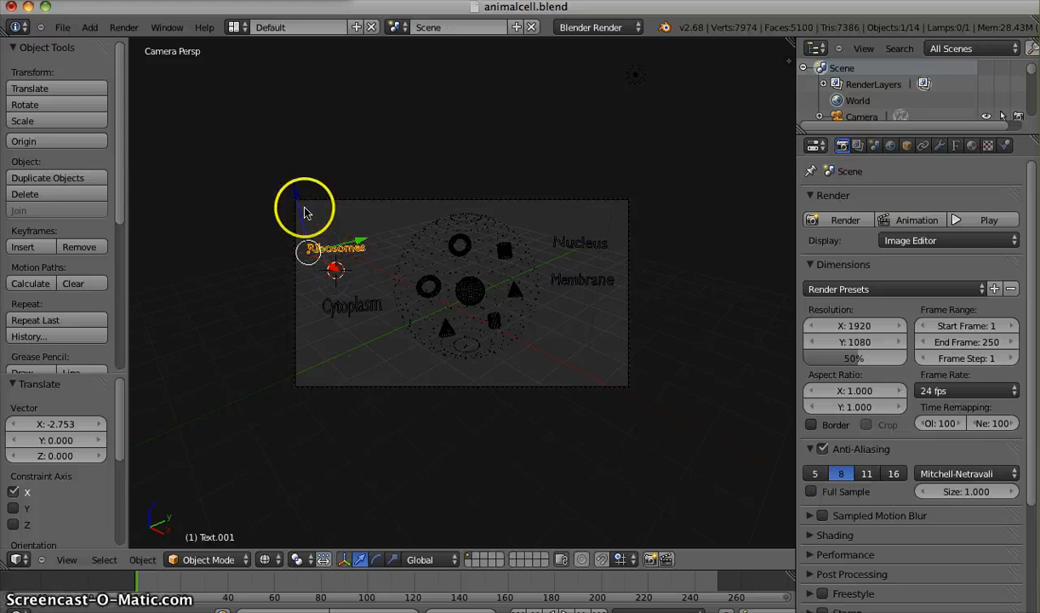
{"action": "right_click", "coordinate": [345, 308]}
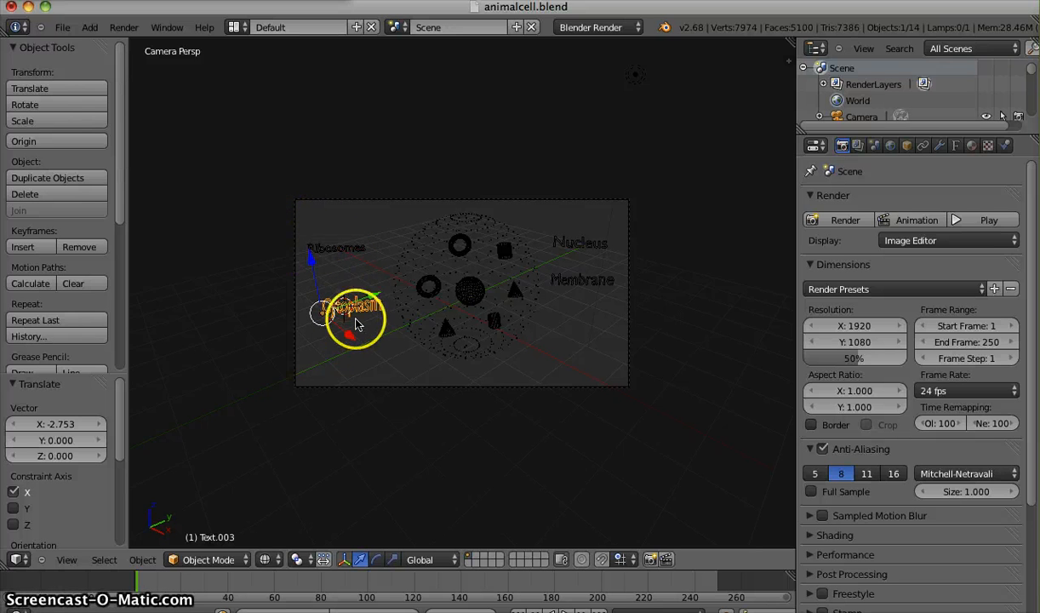
{"action": "left_click_drag", "start_coordinate": [356, 324], "coordinate": [360, 276]}
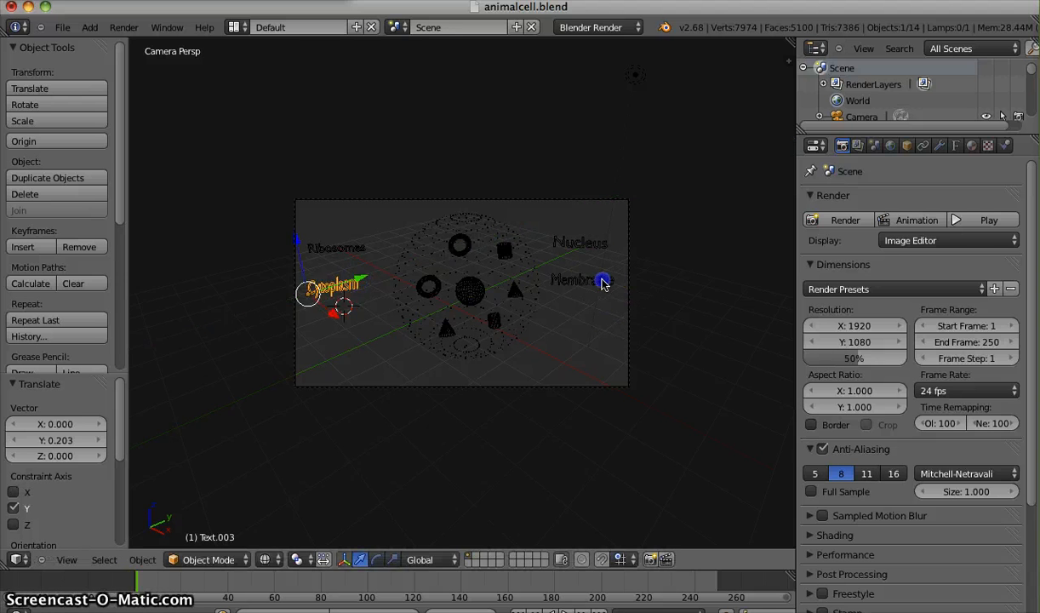
Move the Membrane label slightly upward in the camera view, and move the Nucleus label about 1.93 along Y.
{"action": "right_click", "coordinate": [603, 284]}
{"action": "left_click", "coordinate": [579, 275]}
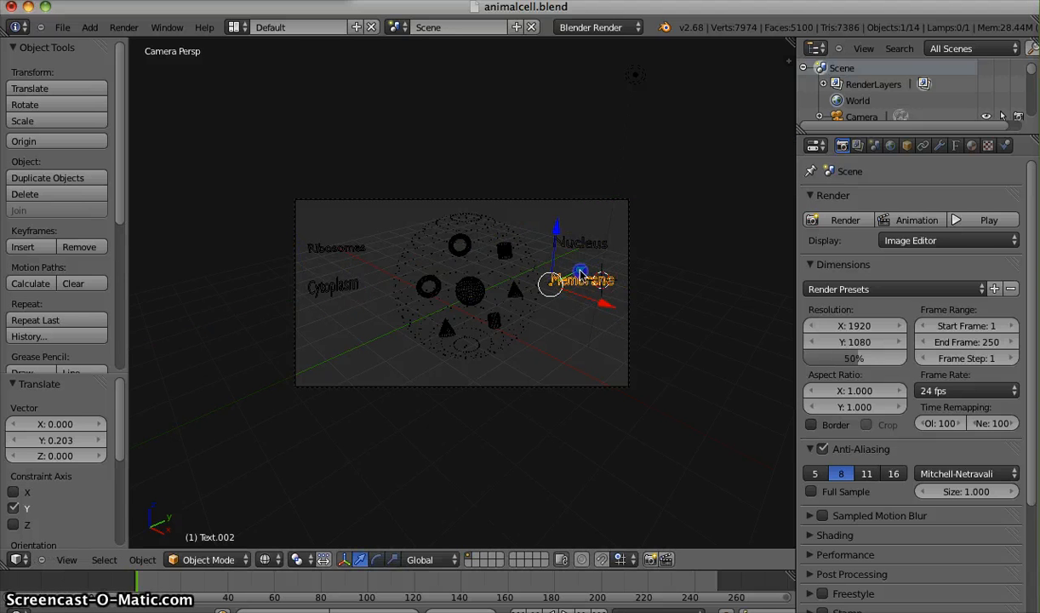
{"action": "left_click_drag", "start_coordinate": [579, 272], "coordinate": [625, 236]}
{"action": "right_click", "coordinate": [594, 247]}
Shift the camera by about 0.15 in X, 0.17 in Y and 0.02 in Z, and clear the selection.
{"action": "mouse_move", "coordinate": [630, 246]}
{"action": "right_mouse_down"}
{"action": "mouse_move", "coordinate": [607, 246]}
{"action": "mouse_move", "coordinate": [643, 251]}
{"action": "mouse_move", "coordinate": [622, 243]}
{"action": "right_mouse_up"}
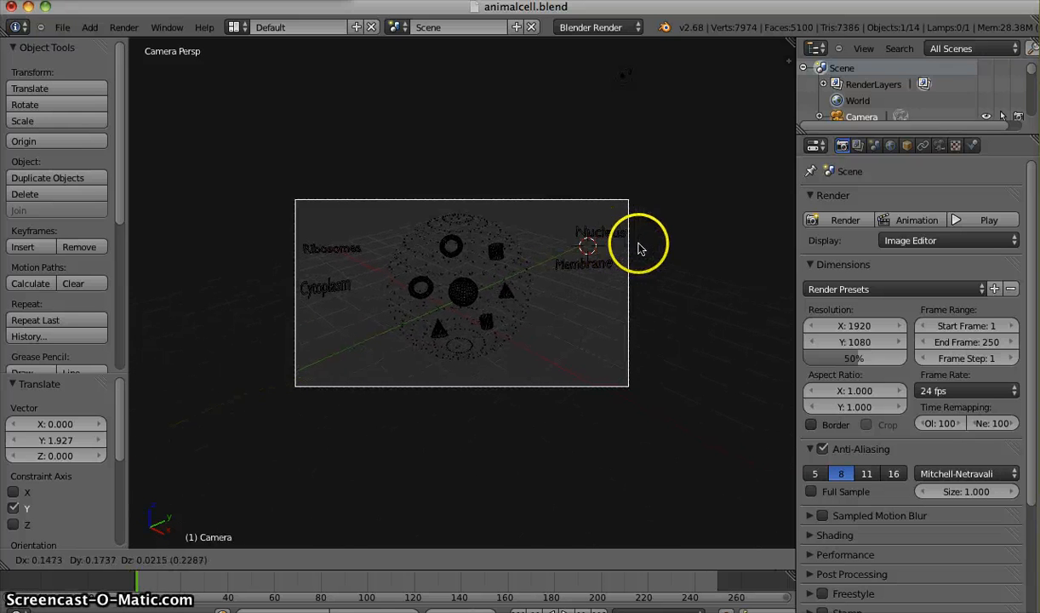
{"action": "left_click", "coordinate": [639, 247]}
{"action": "right_click", "coordinate": [609, 237]}
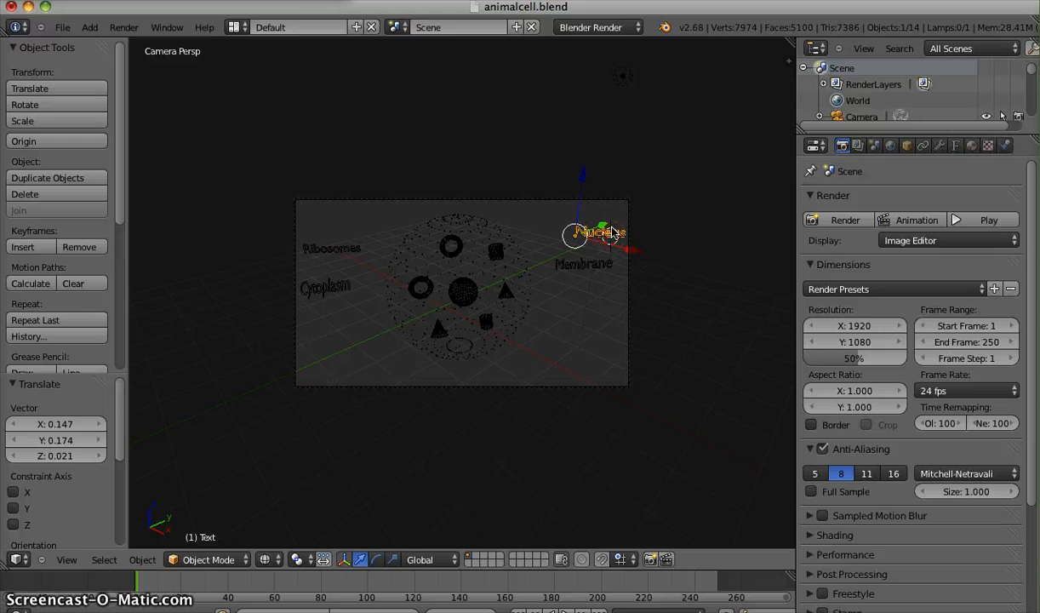
{"action": "right_click", "coordinate": [624, 250]}
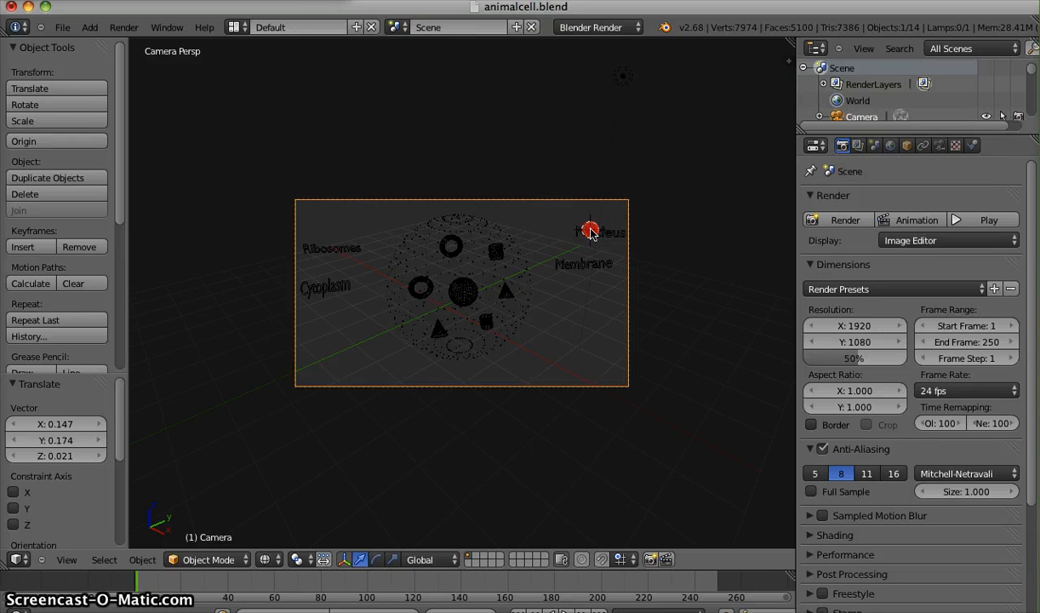
{"action": "right_click", "coordinate": [591, 232]}
{"action": "key", "text": "a"}
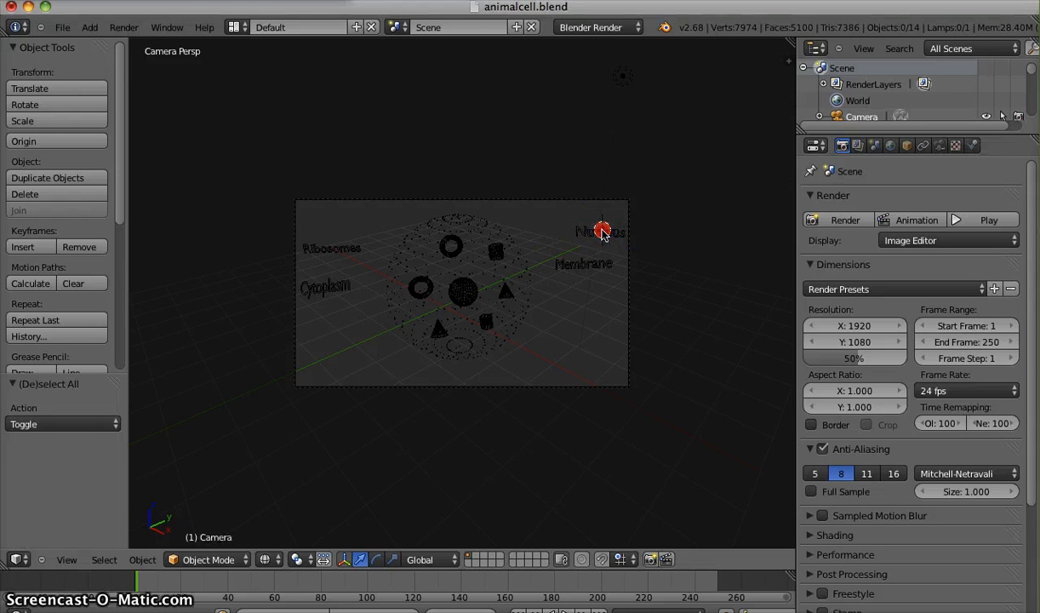
Move the Nucleus label about -0.76 along X and about 0.175 along Y to bring it nearer the cell.
{"action": "right_click", "coordinate": [602, 235]}
{"action": "key", "text": "g"}
{"action": "key", "text": "x"}
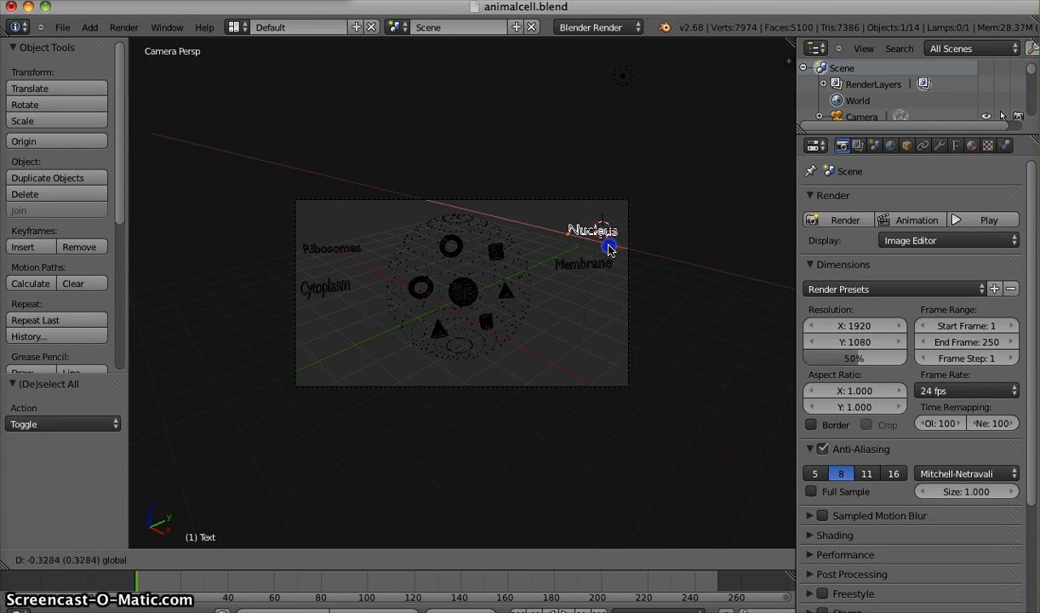
{"action": "left_click", "coordinate": [603, 247]}
{"action": "key", "text": "g"}
{"action": "key", "text": "y"}
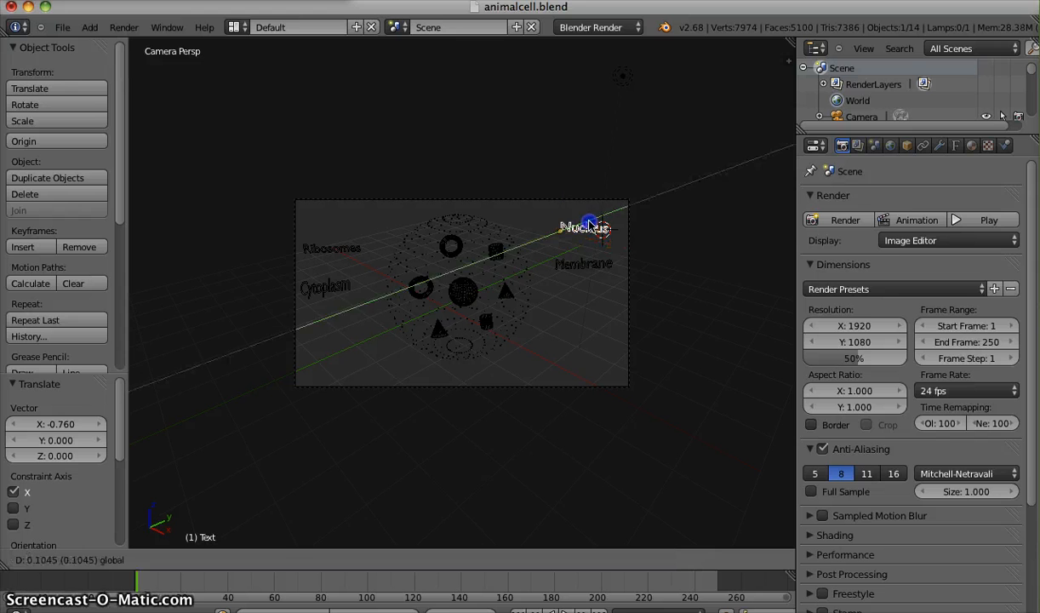
{"action": "left_click", "coordinate": [592, 221]}
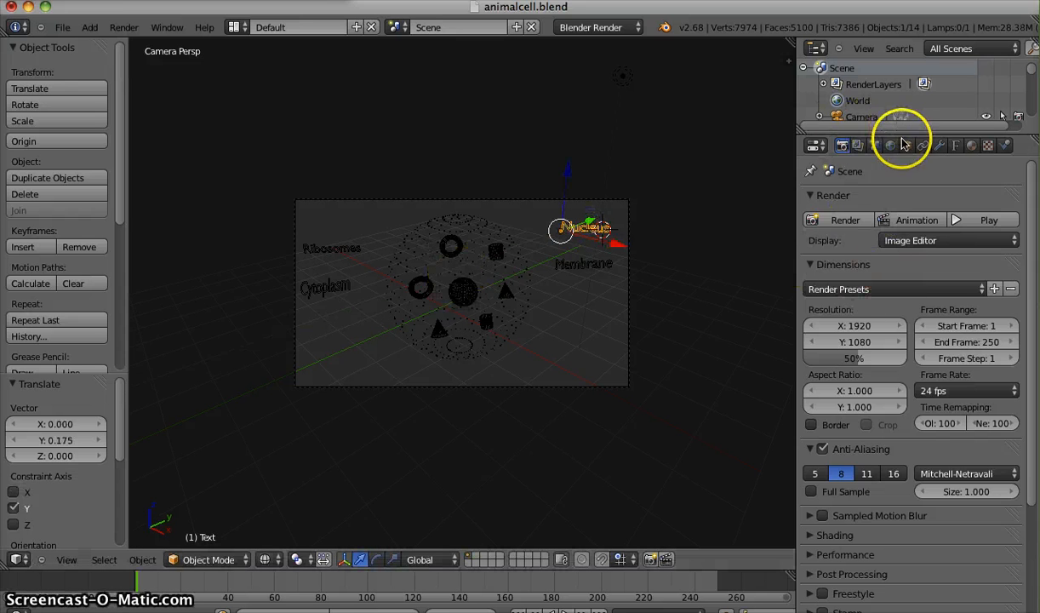
Give the Nucleus label a new material with a blue diffuse colour of about R 0.067, G 0.032, B 0.800.
{"action": "left_click", "coordinate": [972, 146]}
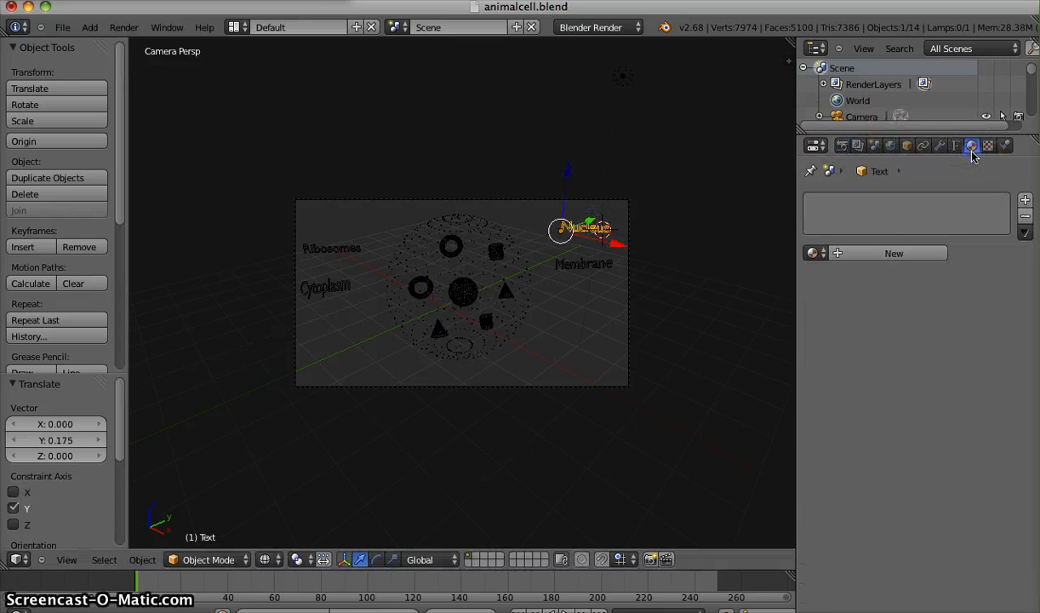
{"action": "left_click", "coordinate": [913, 255]}
{"action": "left_click_drag", "start_coordinate": [1033, 300], "coordinate": [1032, 366]}
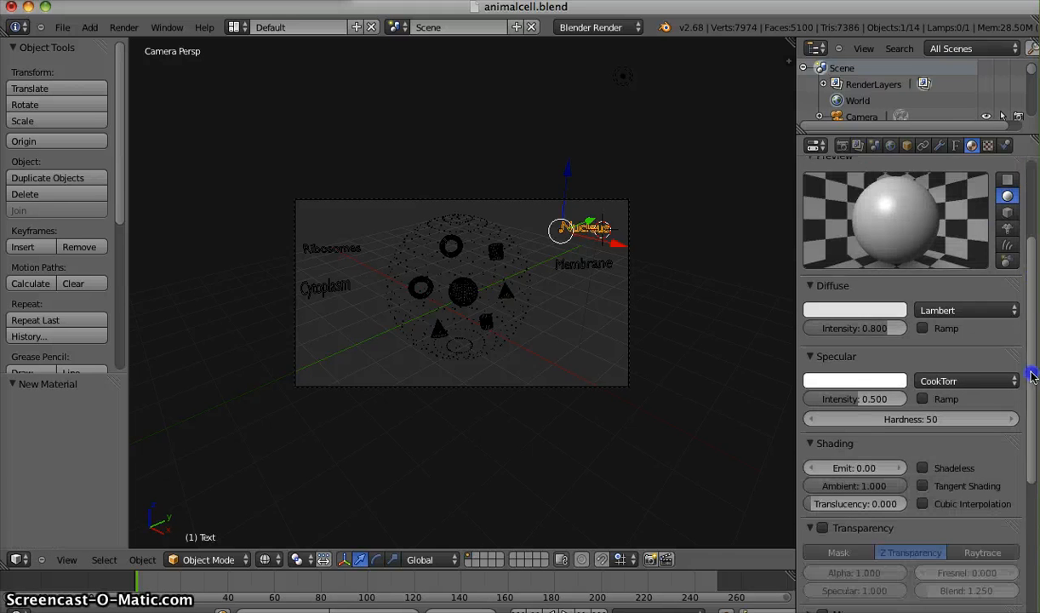
{"action": "left_click", "coordinate": [818, 310]}
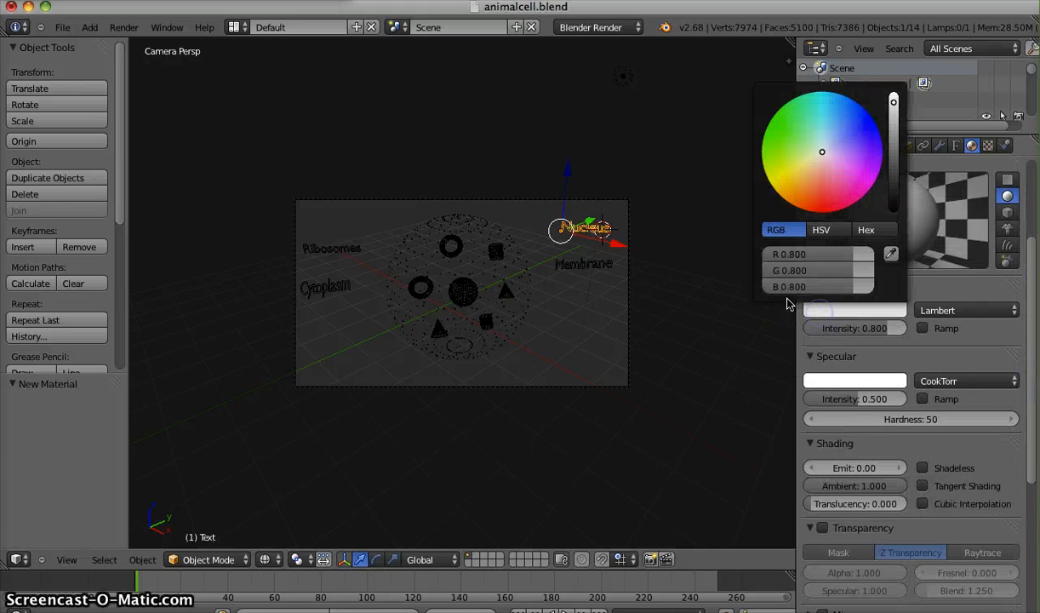
{"action": "left_click", "coordinate": [822, 153]}
{"action": "left_click_drag", "start_coordinate": [822, 152], "coordinate": [875, 130]}
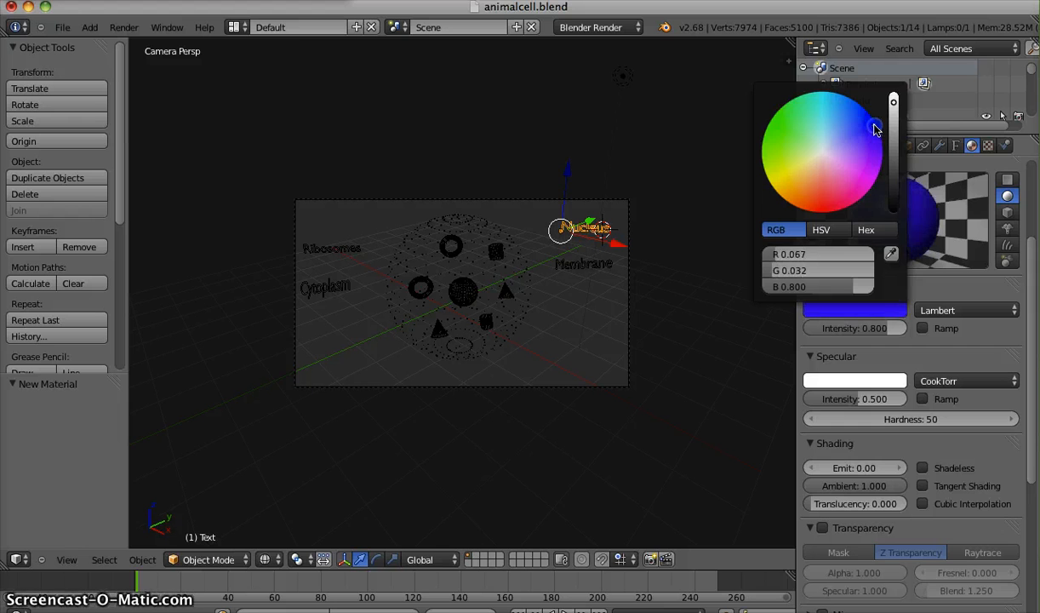
{"action": "left_click", "coordinate": [962, 165]}
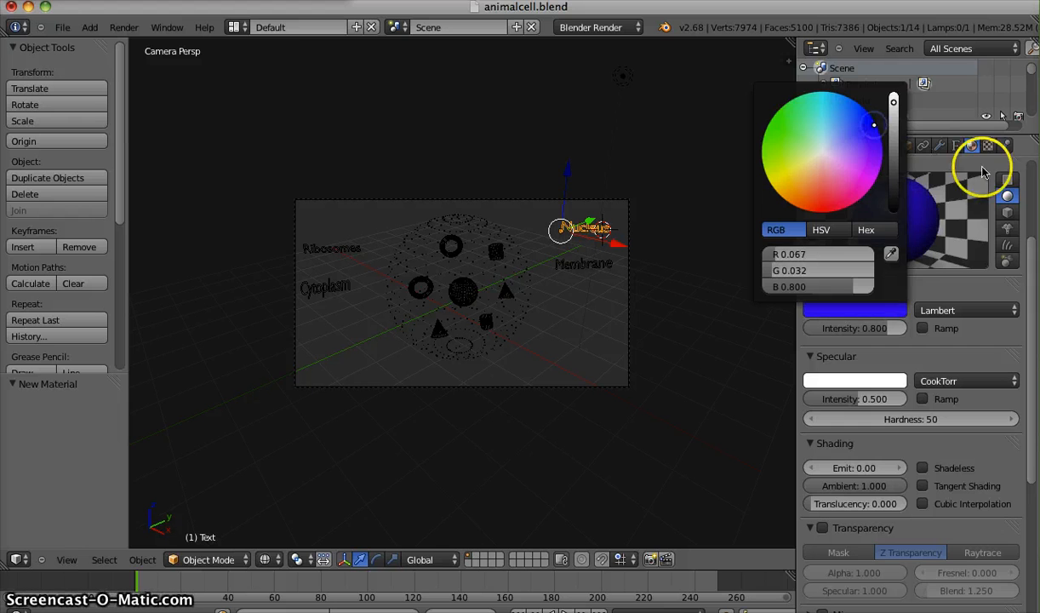
Give the Membrane label a new material with an orange-red diffuse colour.
{"action": "right_click", "coordinate": [561, 266]}
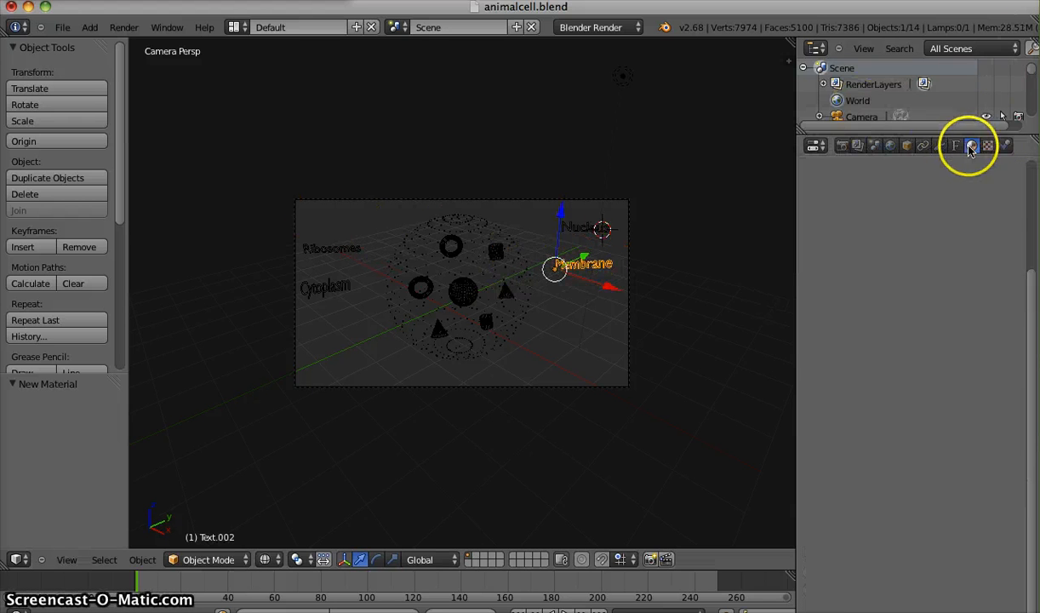
{"action": "left_click_drag", "start_coordinate": [1026, 290], "coordinate": [1028, 163]}
{"action": "left_click", "coordinate": [894, 253]}
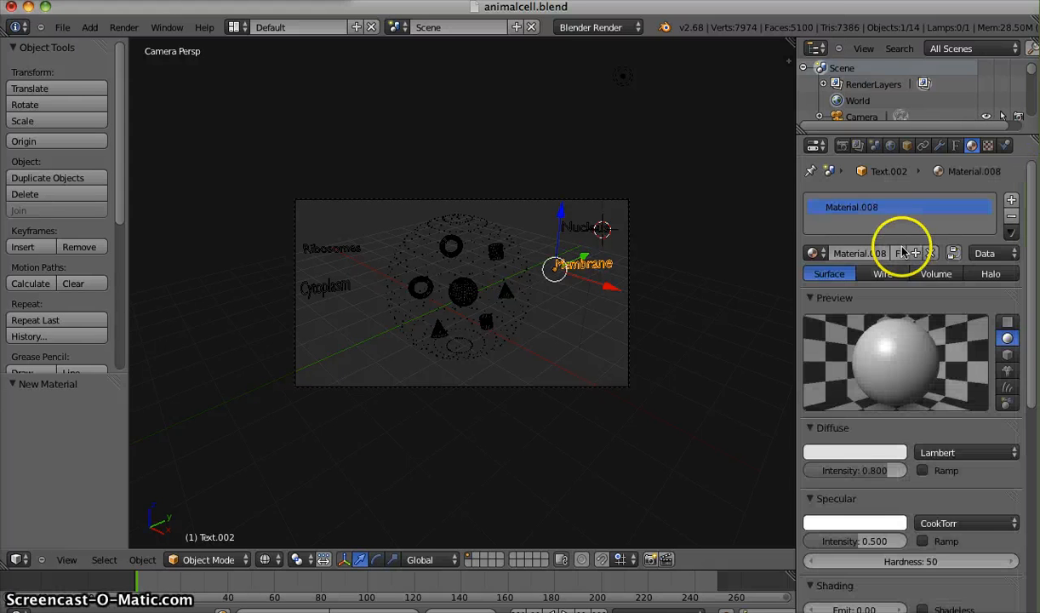
{"action": "right_click", "coordinate": [849, 455]}
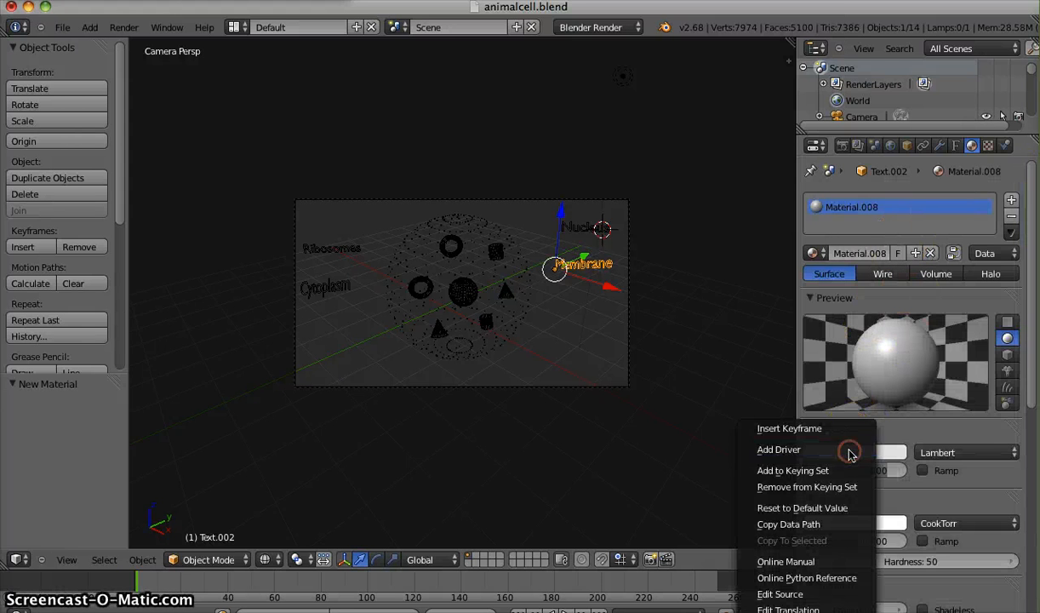
{"action": "left_click", "coordinate": [882, 457]}
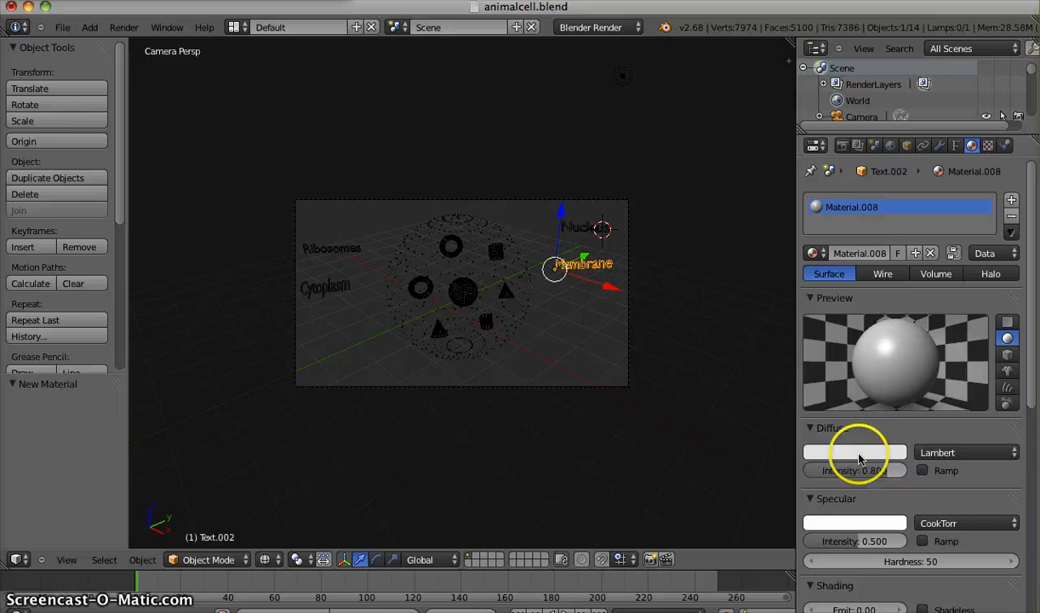
{"action": "left_click", "coordinate": [859, 455]}
{"action": "left_click", "coordinate": [817, 351]}
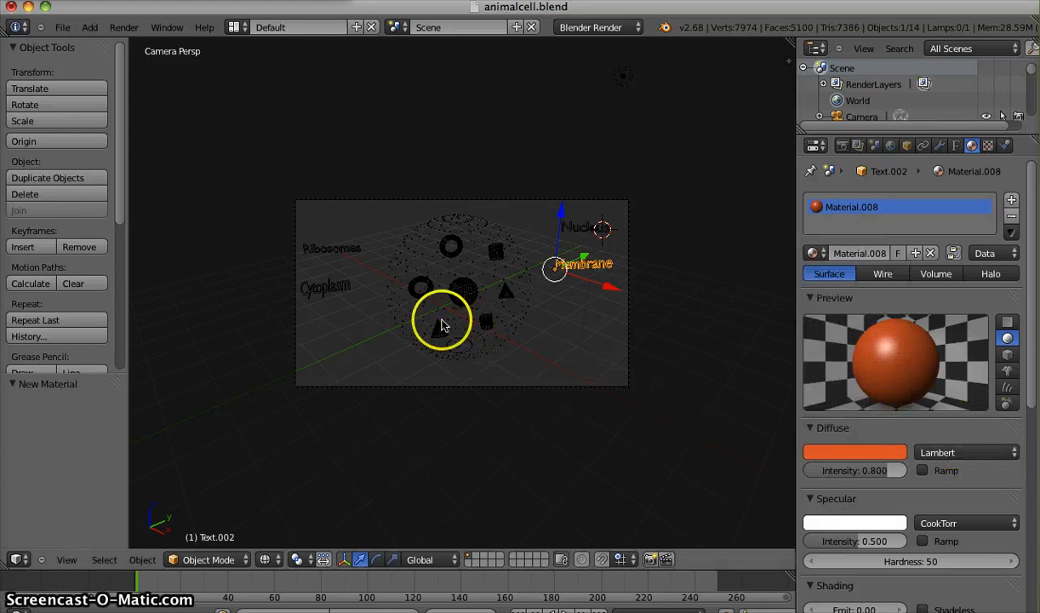
Shift the Cytoplasm label toward the cell and give it a new material with green diffuse colour, about R 0.089, G 0.800, B 0.056.
{"action": "left_click", "coordinate": [334, 290]}
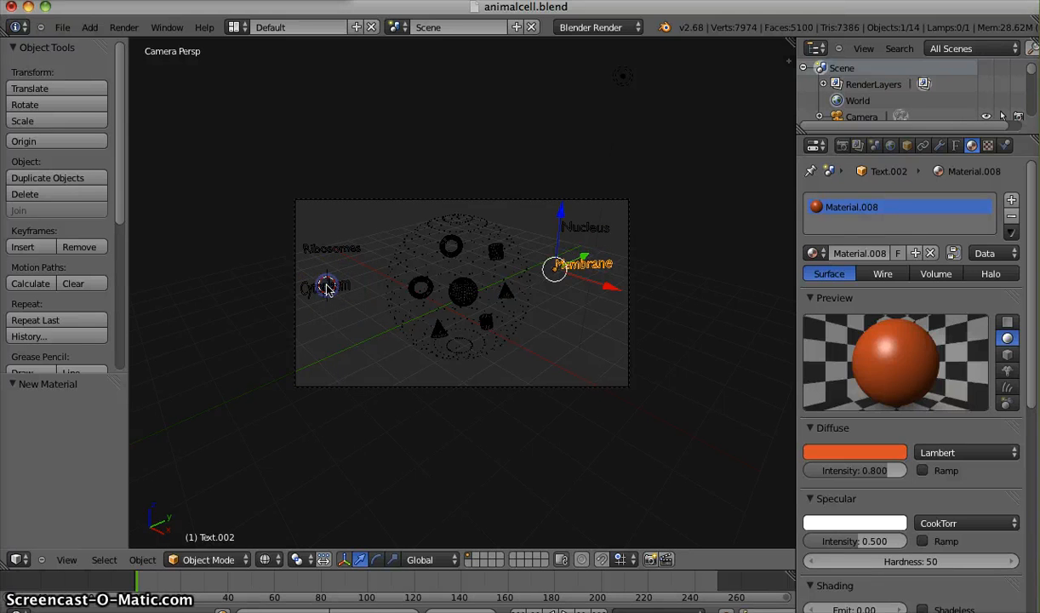
{"action": "right_click", "coordinate": [327, 289]}
{"action": "left_click_drag", "start_coordinate": [355, 284], "coordinate": [372, 279]}
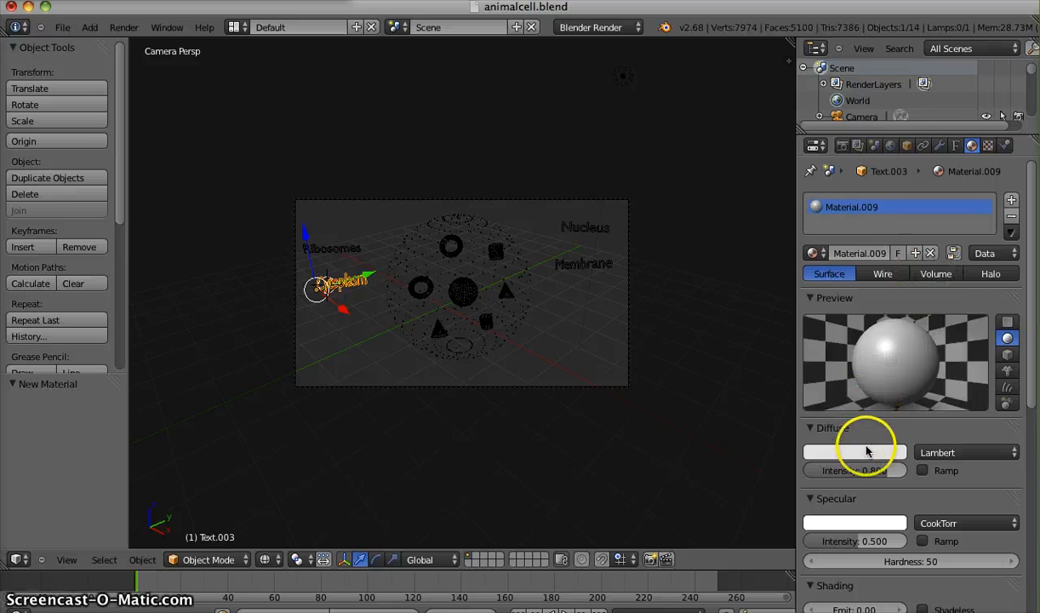
{"action": "left_click", "coordinate": [864, 452]}
{"action": "left_click", "coordinate": [773, 272]}
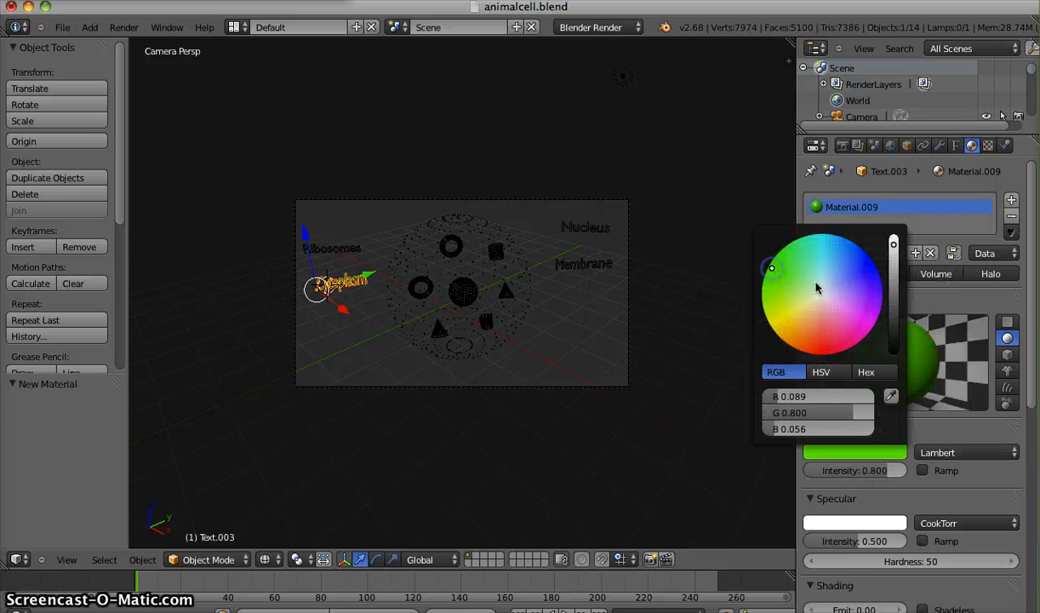
Move the Ribosomes label about 0.89 along Y and give it a new material with a magenta diffuse colour.
{"action": "right_click", "coordinate": [345, 249]}
{"action": "left_click_drag", "start_coordinate": [351, 246], "coordinate": [371, 241]}
{"action": "right_click", "coordinate": [852, 256]}
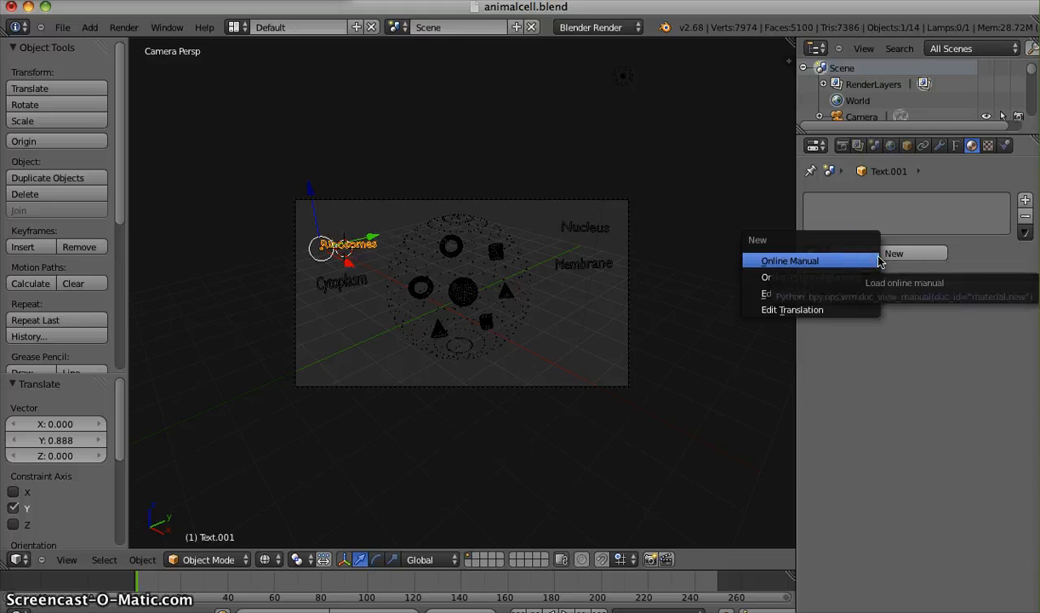
{"action": "left_click", "coordinate": [891, 253]}
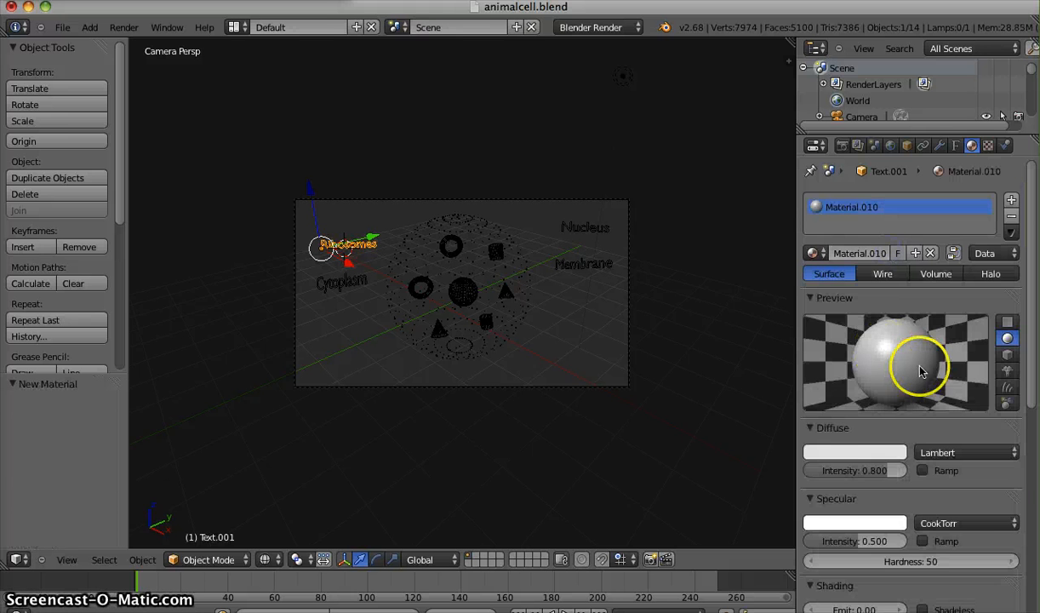
{"action": "left_click", "coordinate": [862, 452]}
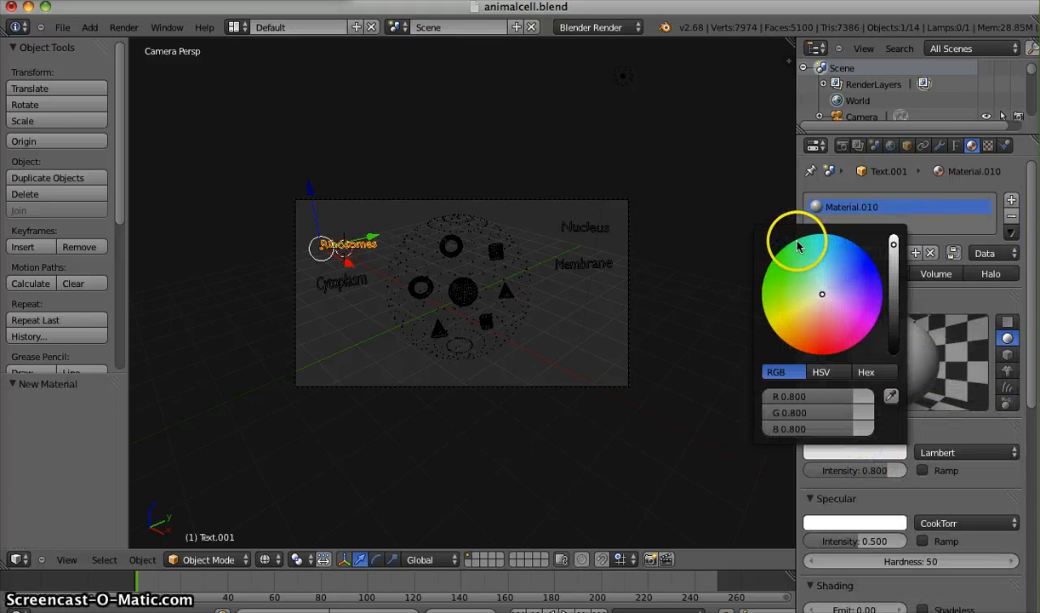
{"action": "mouse_move", "coordinate": [860, 347]}
{"action": "left_mouse_down"}
{"action": "mouse_move", "coordinate": [872, 312]}
{"action": "mouse_move", "coordinate": [875, 321]}
{"action": "left_mouse_up"}
{"action": "left_click", "coordinate": [934, 430]}
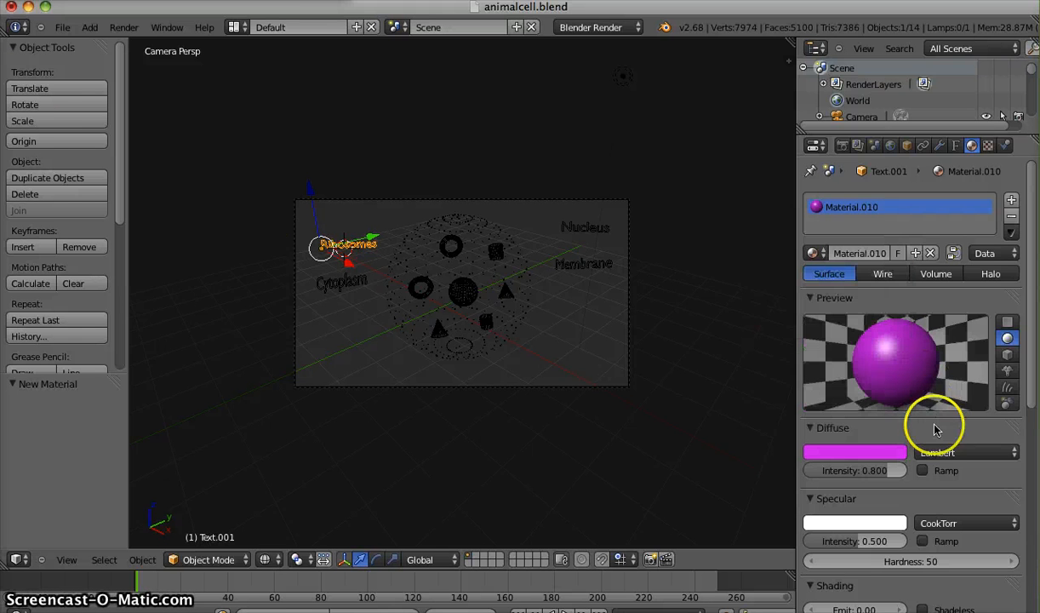
Render the scene to check the coloured labels, and return to the 3D view.
{"action": "left_click", "coordinate": [842, 145]}
{"action": "left_click", "coordinate": [845, 220]}
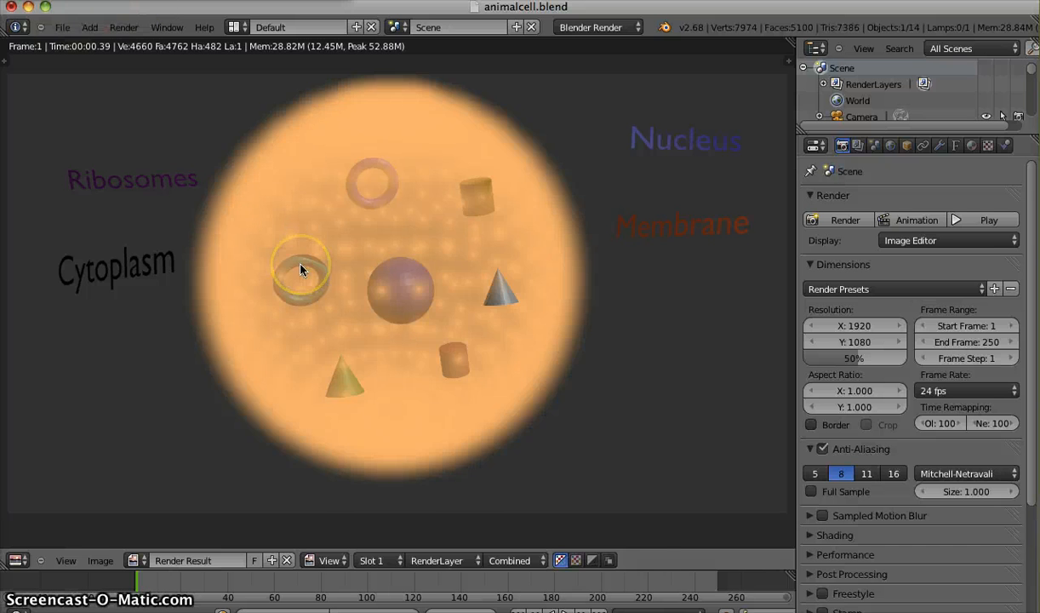
{"action": "key", "text": "Escape"}
Move the Ribosomes label outward and upward in the camera view, and rotate the Cytoplasm label to level its text.
{"action": "left_click_drag", "start_coordinate": [368, 235], "coordinate": [354, 276]}
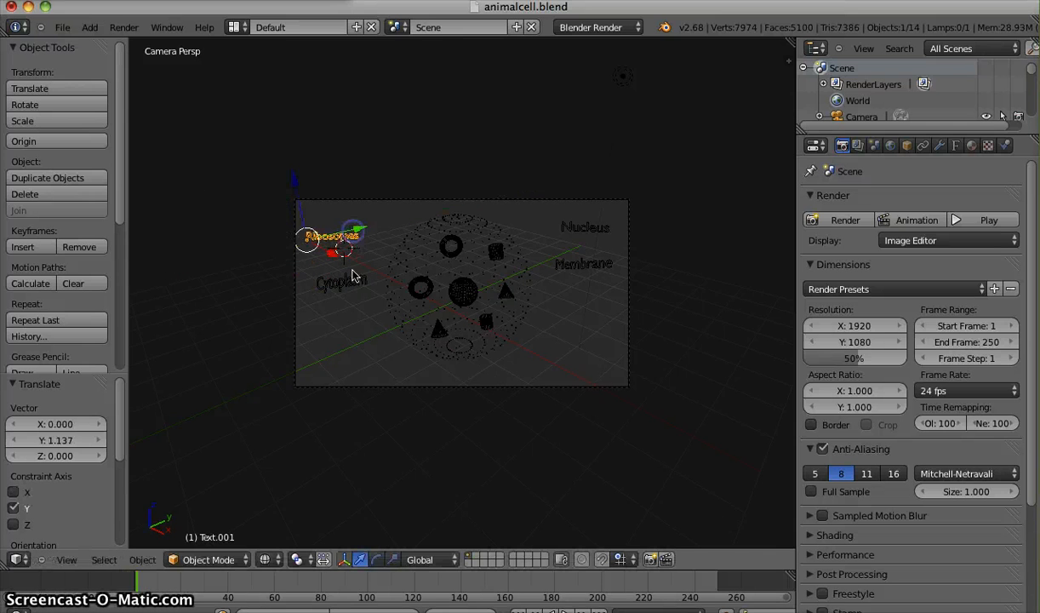
{"action": "right_click", "coordinate": [352, 282]}
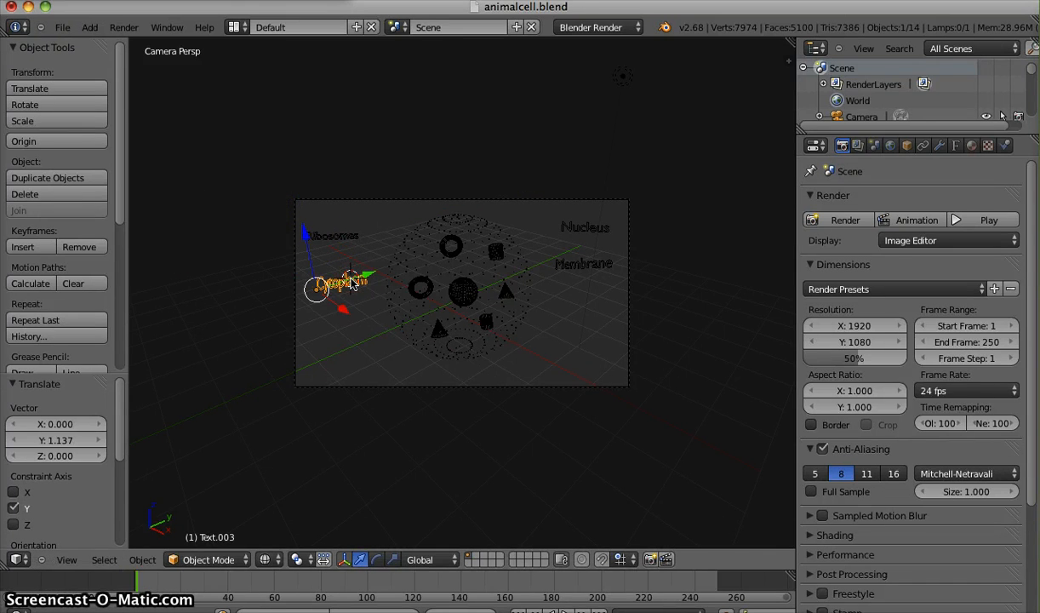
{"action": "key", "text": "r"}
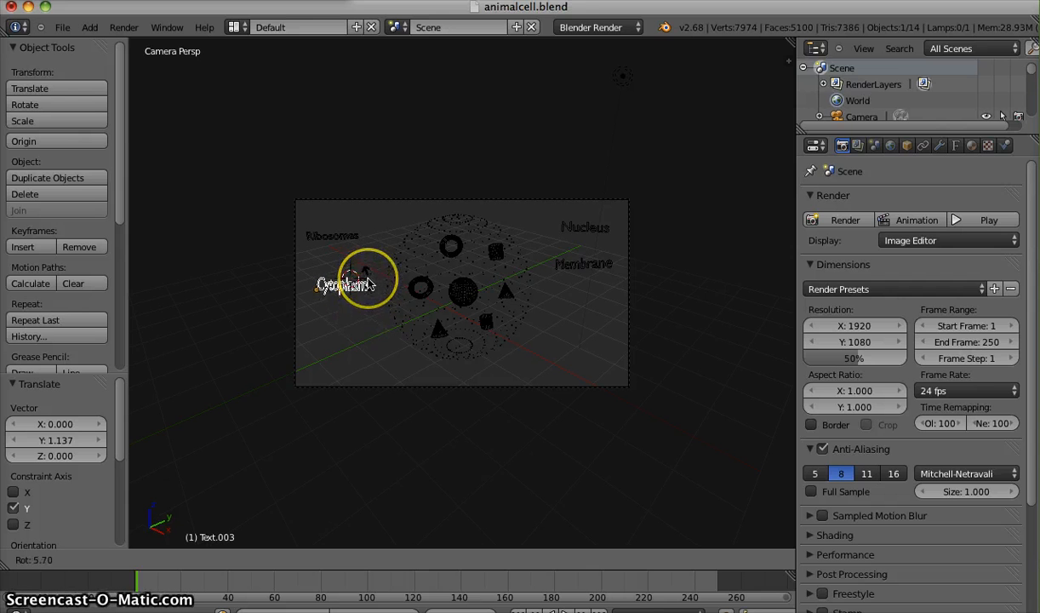
{"action": "mouse_move", "coordinate": [370, 283]}
{"action": "left_mouse_down"}
{"action": "mouse_move", "coordinate": [385, 313]}
{"action": "mouse_move", "coordinate": [376, 318]}
{"action": "mouse_move", "coordinate": [374, 281]}
{"action": "mouse_move", "coordinate": [385, 311]}
{"action": "mouse_move", "coordinate": [374, 285]}
{"action": "mouse_move", "coordinate": [371, 318]}
{"action": "mouse_move", "coordinate": [332, 368]}
{"action": "mouse_move", "coordinate": [390, 353]}
{"action": "mouse_move", "coordinate": [402, 334]}
{"action": "mouse_move", "coordinate": [394, 344]}
{"action": "mouse_move", "coordinate": [395, 278]}
{"action": "mouse_move", "coordinate": [402, 374]}
{"action": "mouse_move", "coordinate": [399, 251]}
{"action": "mouse_move", "coordinate": [400, 288]}
{"action": "mouse_move", "coordinate": [352, 276]}
{"action": "left_mouse_up"}
{"action": "key", "text": "y"}
{"action": "key", "text": "x"}
{"action": "key", "text": "r"}
Reposition the Cytoplasm label beneath Ribosomes, moving it about -0.43 along X and about 0.30 along Y.
{"action": "left_click", "coordinate": [329, 327]}
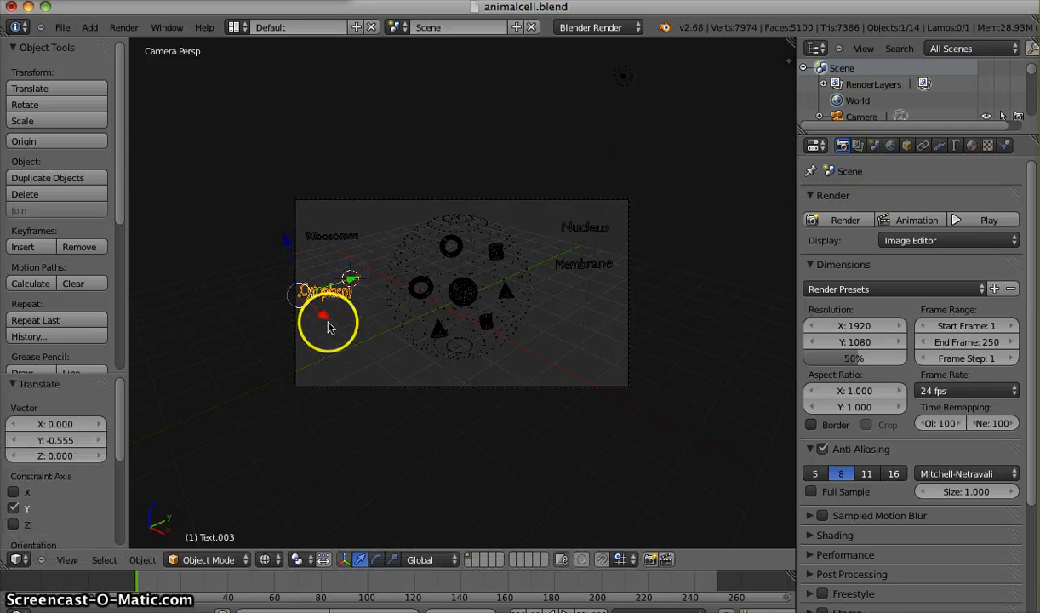
{"action": "left_click_drag", "start_coordinate": [326, 320], "coordinate": [321, 315]}
{"action": "left_click_drag", "start_coordinate": [347, 276], "coordinate": [357, 272]}
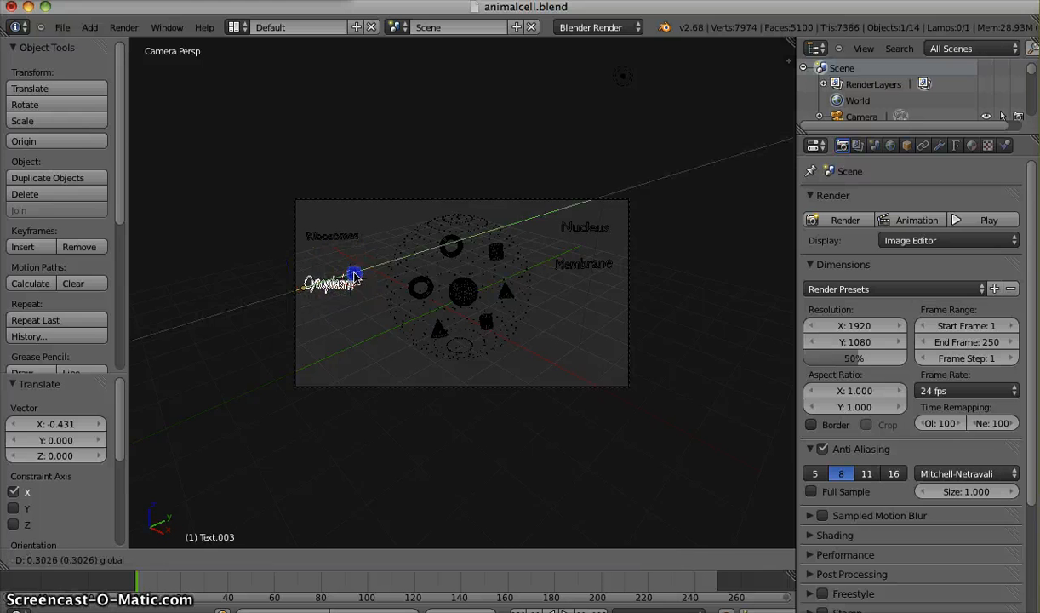
Move the Nucleus label farther from the cell in the camera view, shifting it along Y and about -0.26 along X.
{"action": "right_click", "coordinate": [570, 230]}
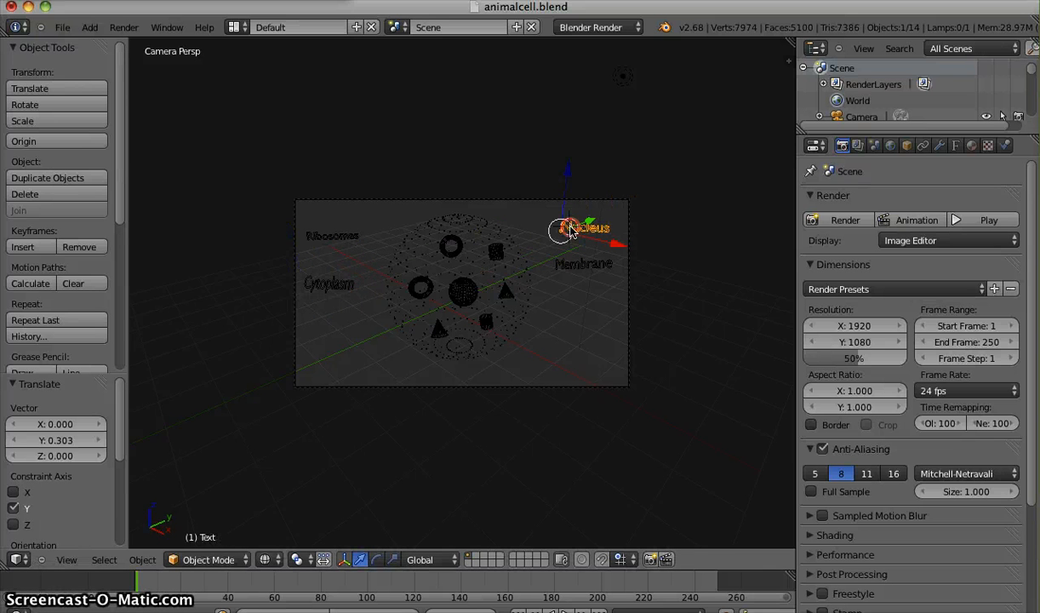
{"action": "left_click_drag", "start_coordinate": [597, 224], "coordinate": [634, 241]}
{"action": "left_click", "coordinate": [555, 271]}
Reposition the Membrane label beneath Nucleus, moving it about 1.27 along Y, negatively along X and about -0.27 along Z, and check it in a render.
{"action": "right_click", "coordinate": [584, 262]}
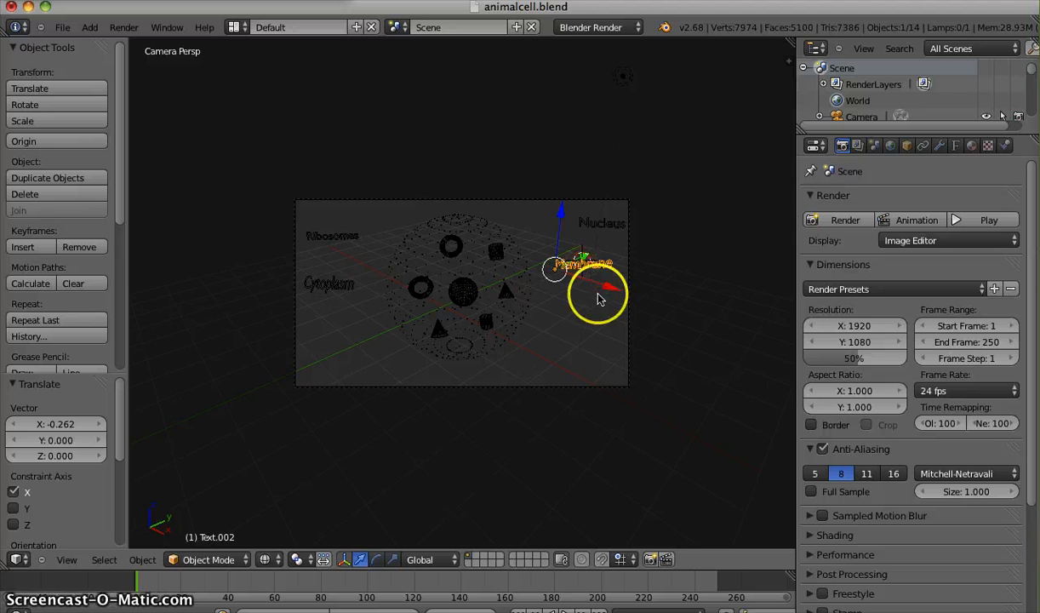
{"action": "left_click_drag", "start_coordinate": [599, 298], "coordinate": [620, 292]}
{"action": "left_click_drag", "start_coordinate": [593, 253], "coordinate": [622, 286]}
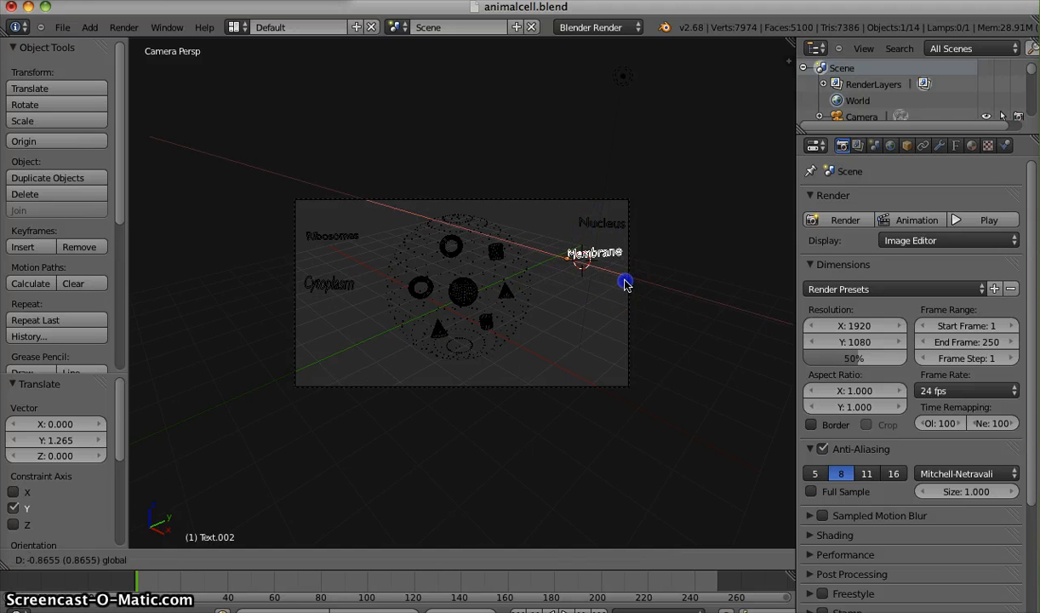
{"action": "left_click_drag", "start_coordinate": [577, 208], "coordinate": [579, 218]}
{"action": "left_click", "coordinate": [855, 223]}
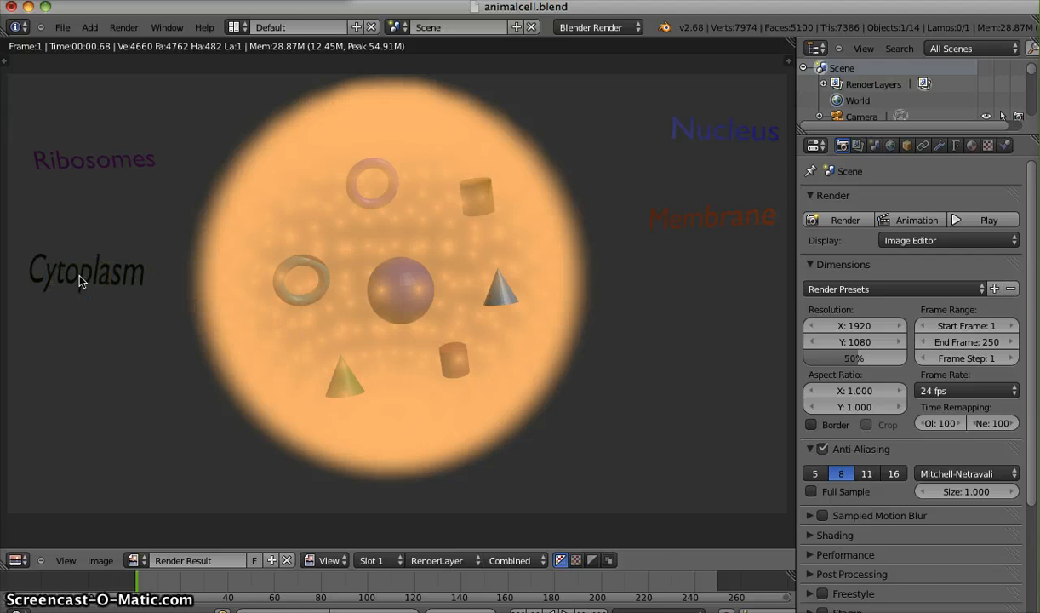
{"action": "key", "text": "Escape"}
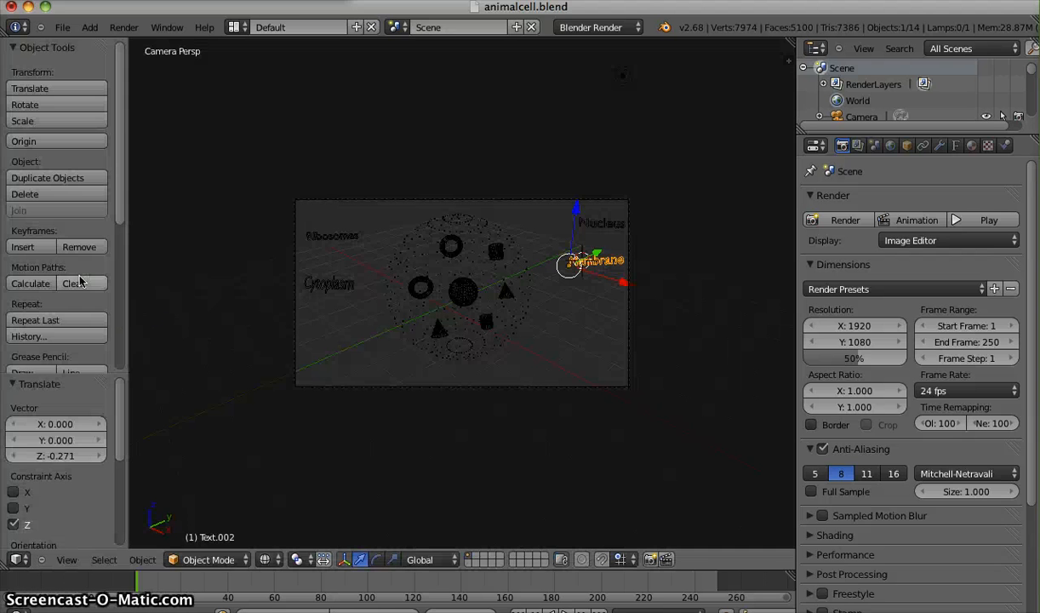
Move the Cytoplasm label closer beneath Ribosomes in the camera view, finishing with a shift of about -0.29 along Z.
{"action": "right_click", "coordinate": [325, 286]}
{"action": "left_click", "coordinate": [327, 309]}
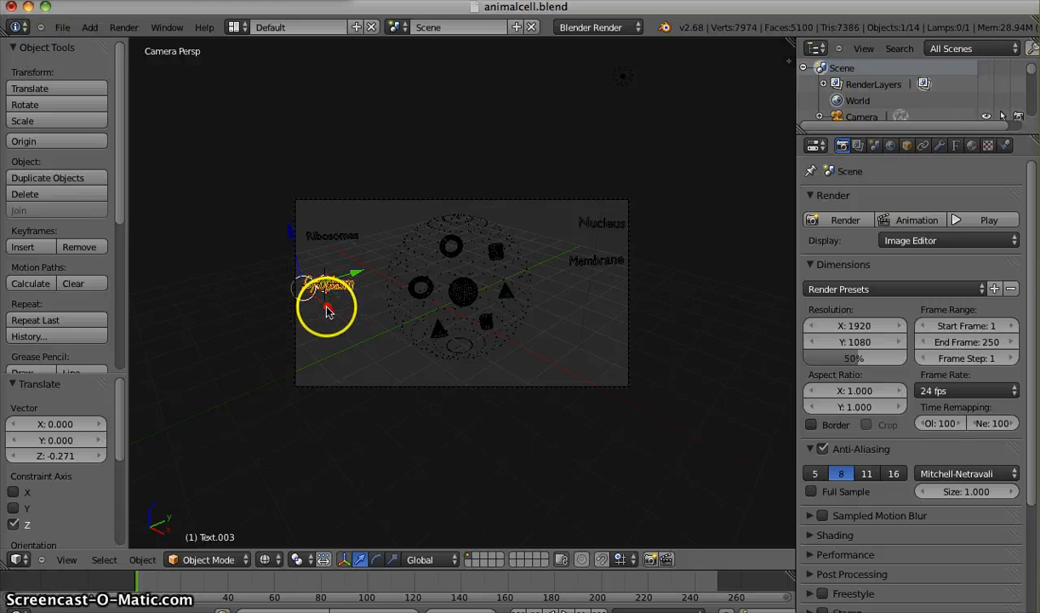
{"action": "left_click_drag", "start_coordinate": [322, 304], "coordinate": [360, 266]}
{"action": "left_click_drag", "start_coordinate": [302, 224], "coordinate": [298, 247]}
Rotate the Membrane label about 3.9° in the camera view to level its text.
{"action": "left_click", "coordinate": [587, 261]}
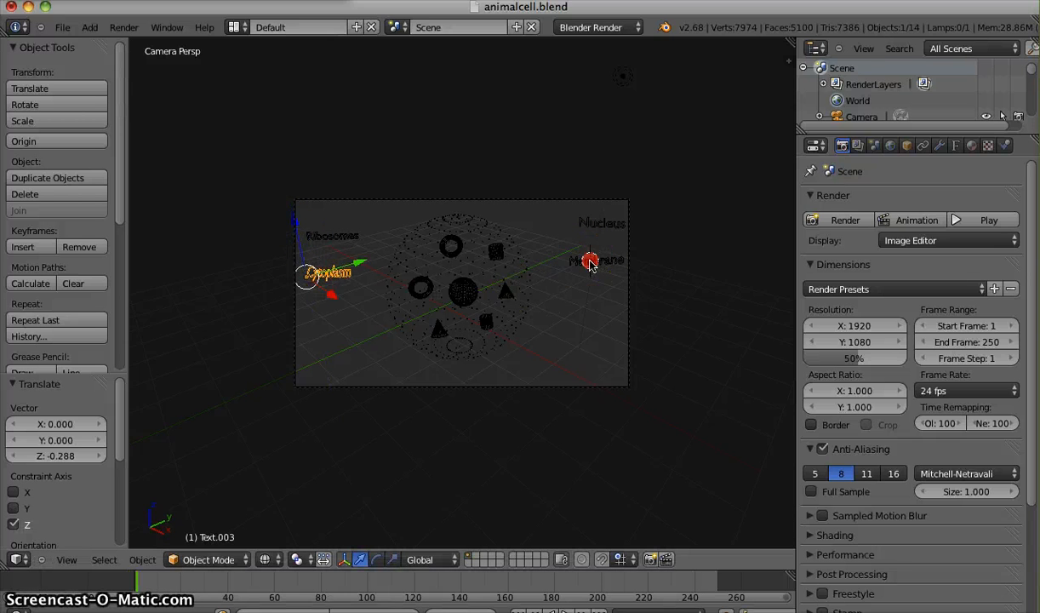
{"action": "key", "text": "r"}
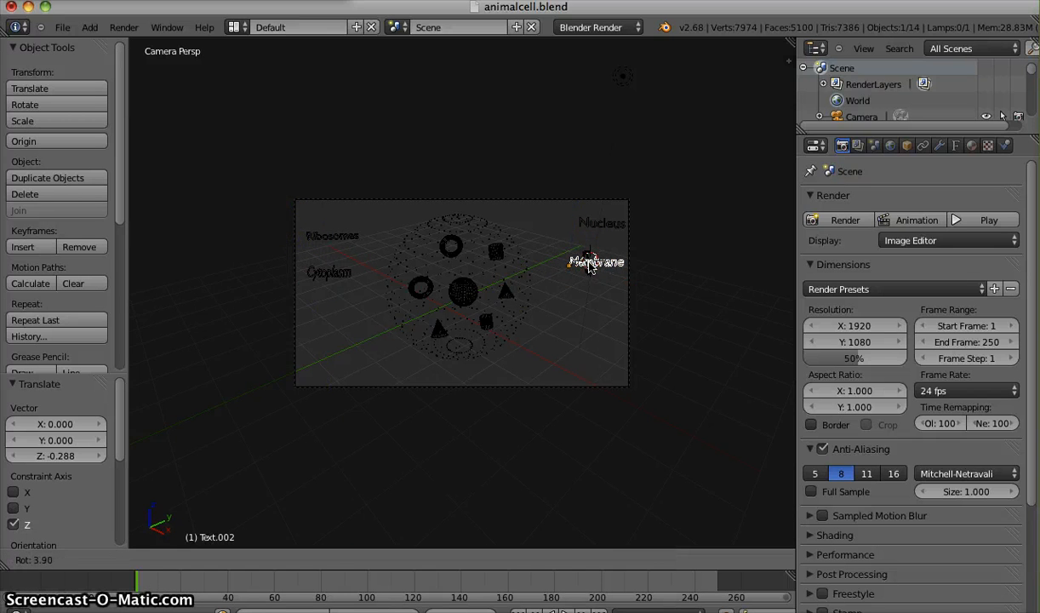
{"action": "left_click", "coordinate": [588, 263]}
Render the scene to check the placement of all four labels, and return to the 3D view.
{"action": "left_click", "coordinate": [827, 219]}
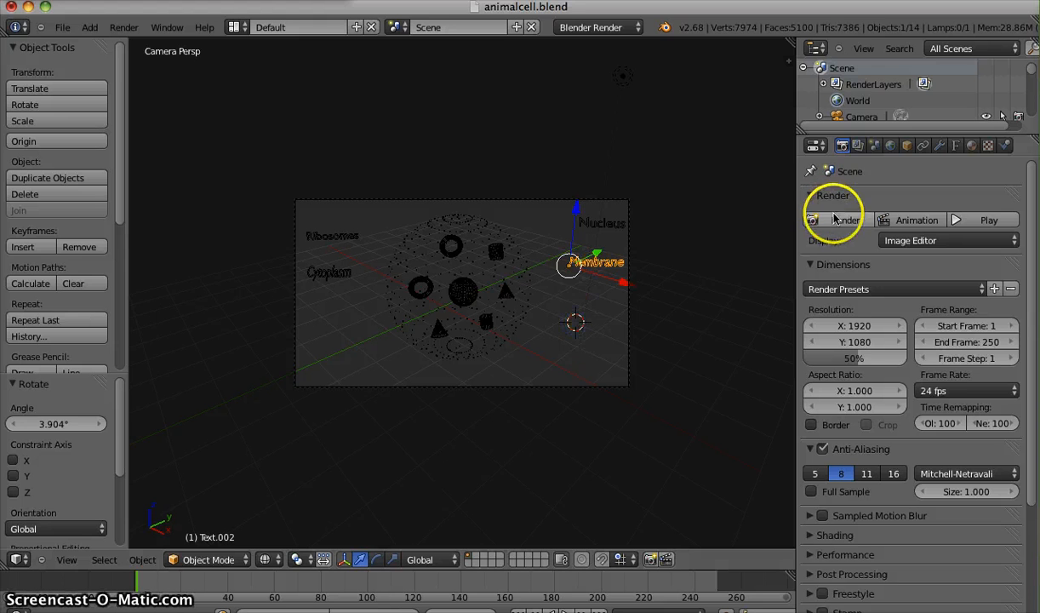
{"action": "left_click", "coordinate": [205, 374]}
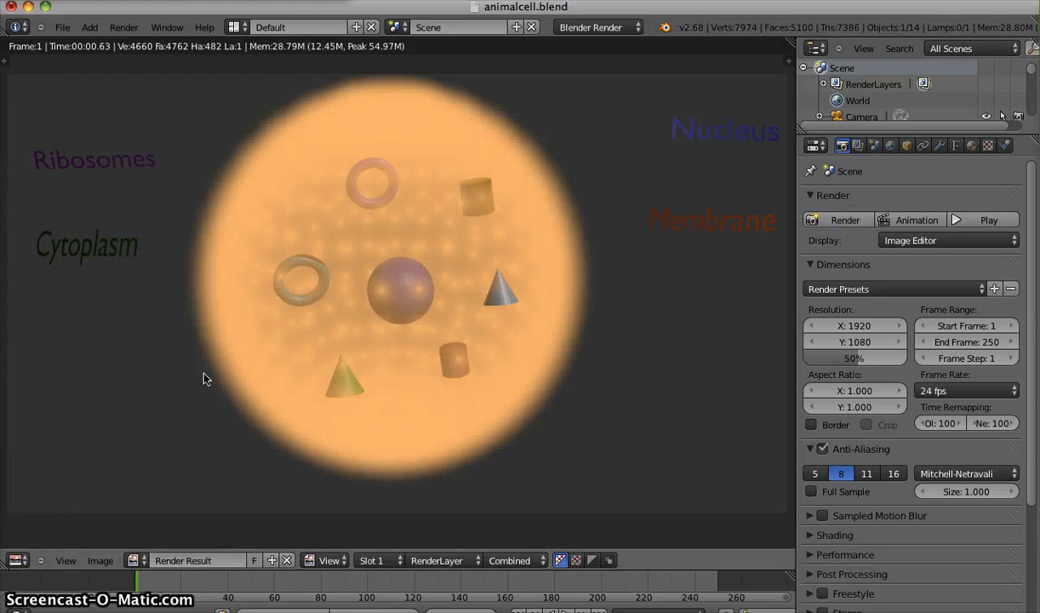
{"action": "key", "text": "Escape"}
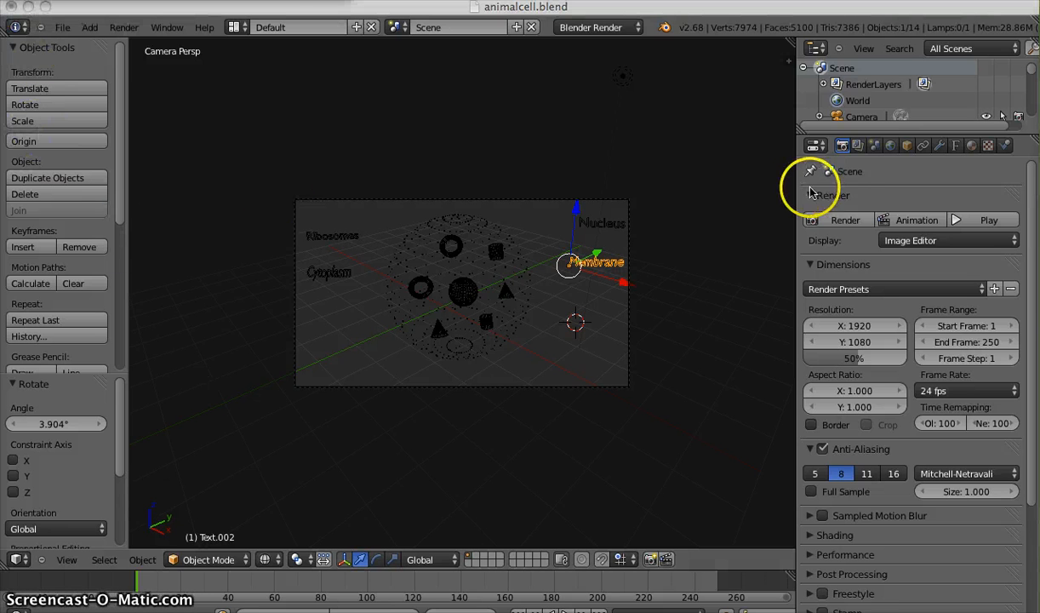
Render the labelled cell again and save the project over the existing animalcell.blend file.
{"action": "left_click", "coordinate": [846, 220]}
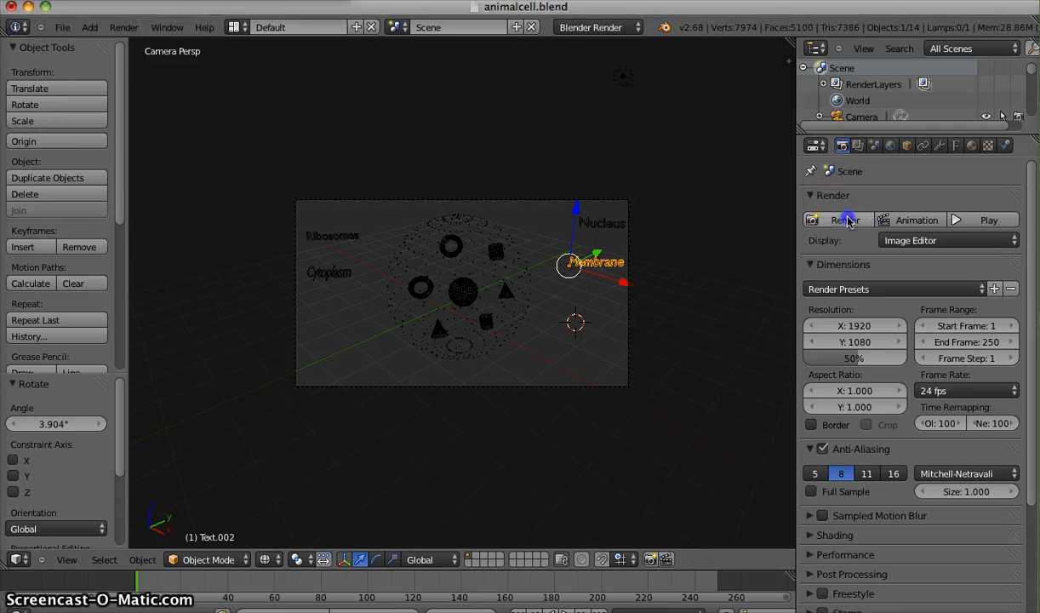
{"action": "left_click", "coordinate": [62, 27]}
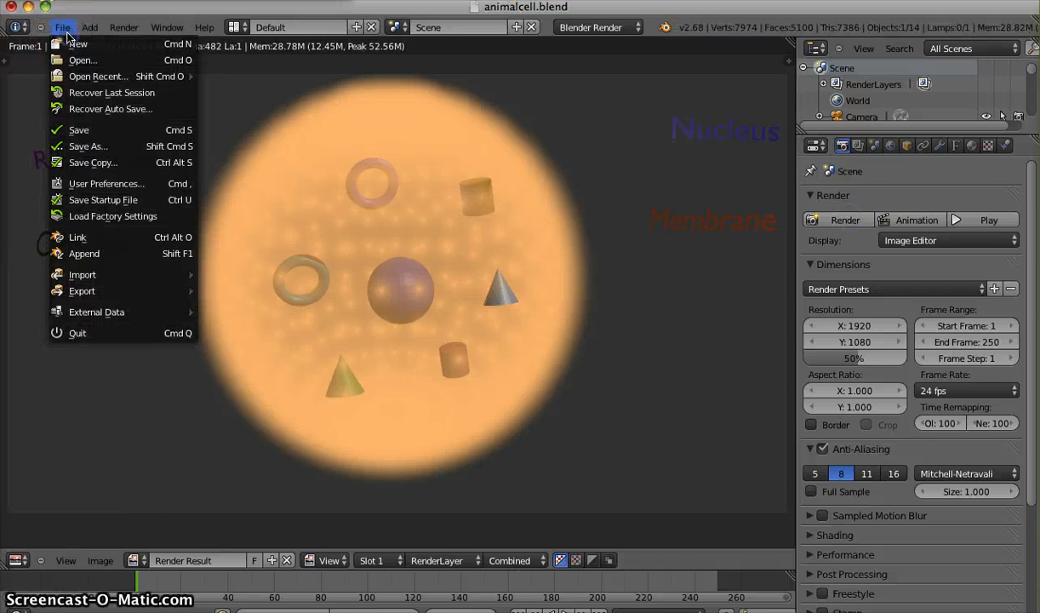
{"action": "left_click", "coordinate": [91, 130]}
{"action": "left_click", "coordinate": [125, 236]}
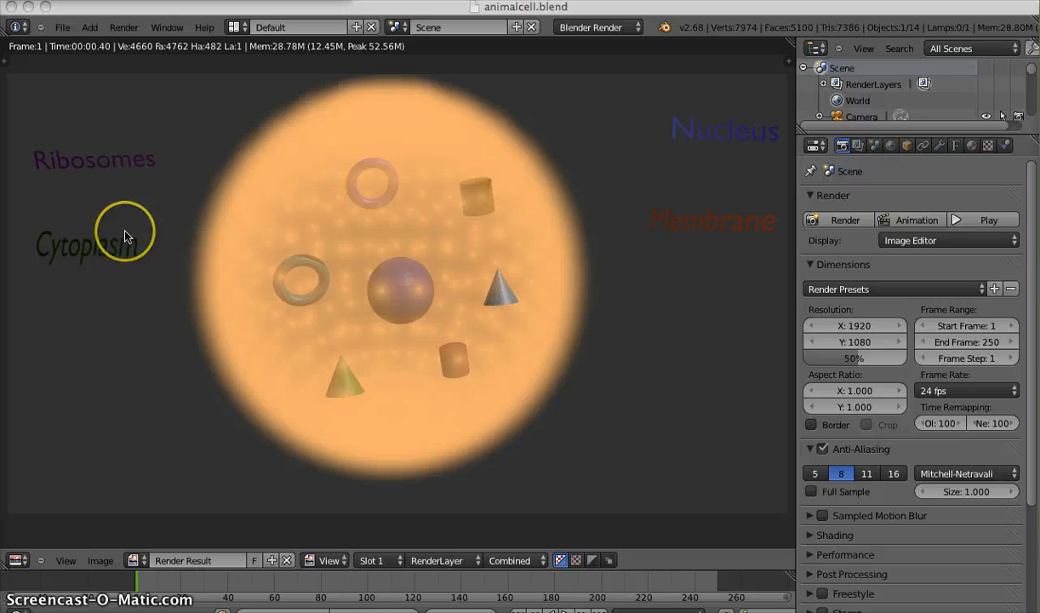